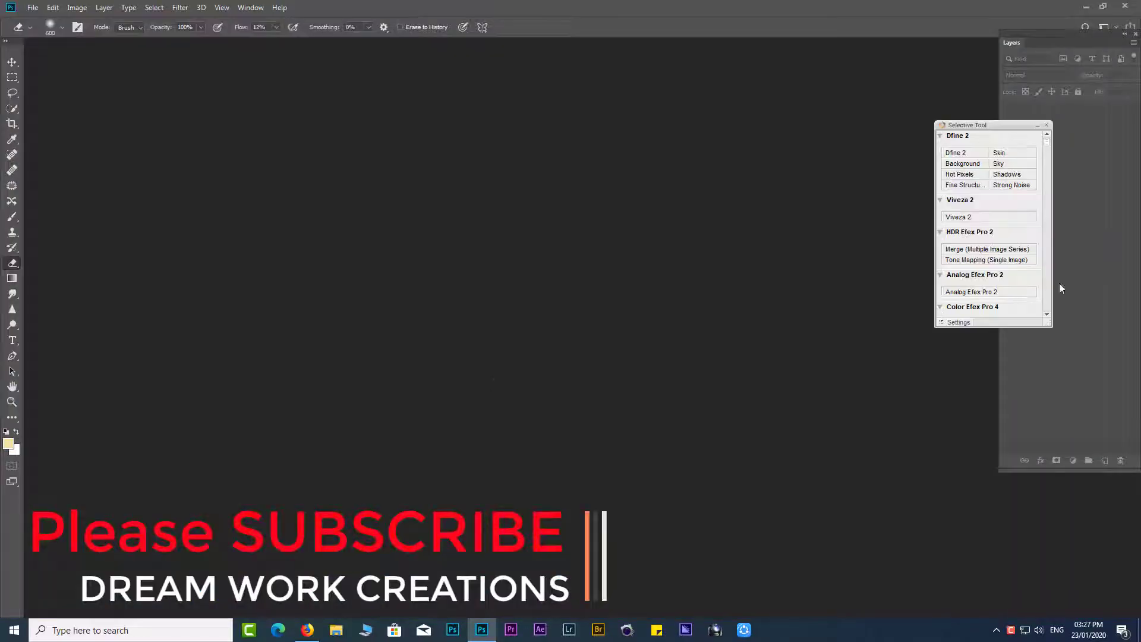
# Browse in File Explorer to the New folder (3) stock image folder inside ppp on the programs (H:) drive
pyautogui.moveTo(889, 31); pyautogui.dragTo(888, 0)
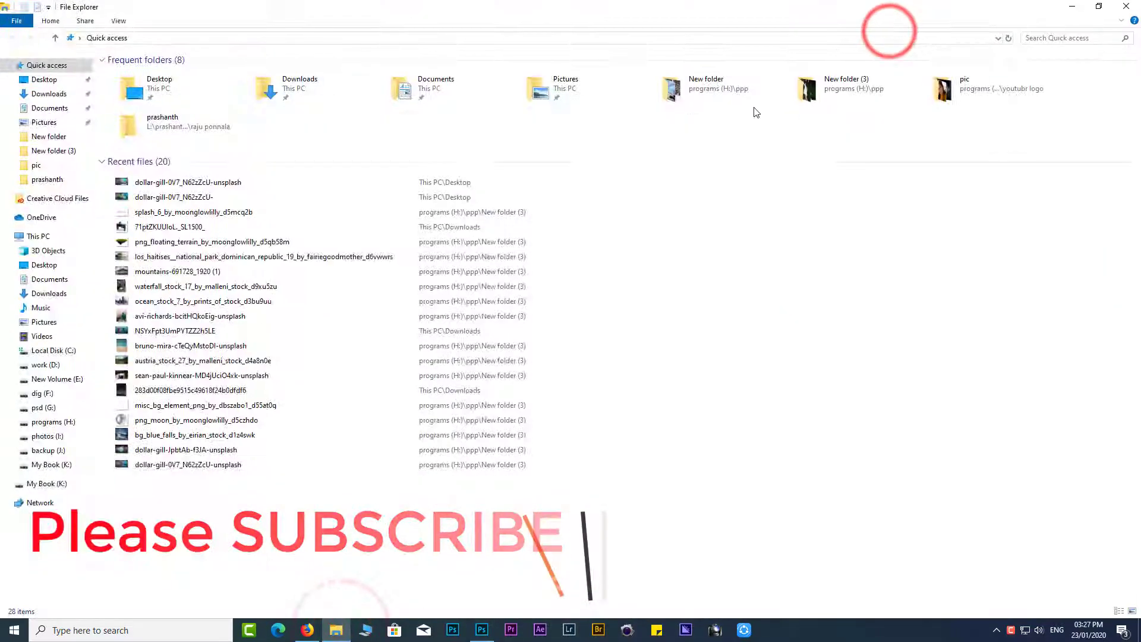
pyautogui.click(40, 237)
pyautogui.doubleClick(968, 173)
pyautogui.doubleClick(326, 80)
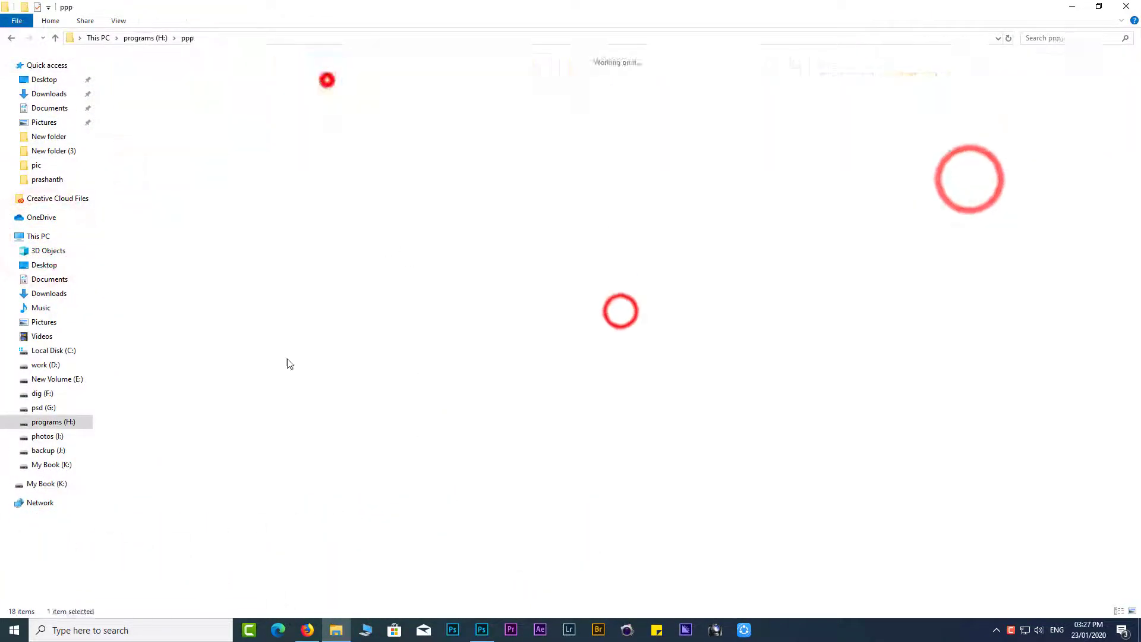
pyautogui.doubleClick(331, 78)
# Select the campfire, dollar-gill-0V7 book, nube_png_cloud, the_lost_river_spirit and png_moon stock images and open them in Photoshop
pyautogui.click(765, 238)
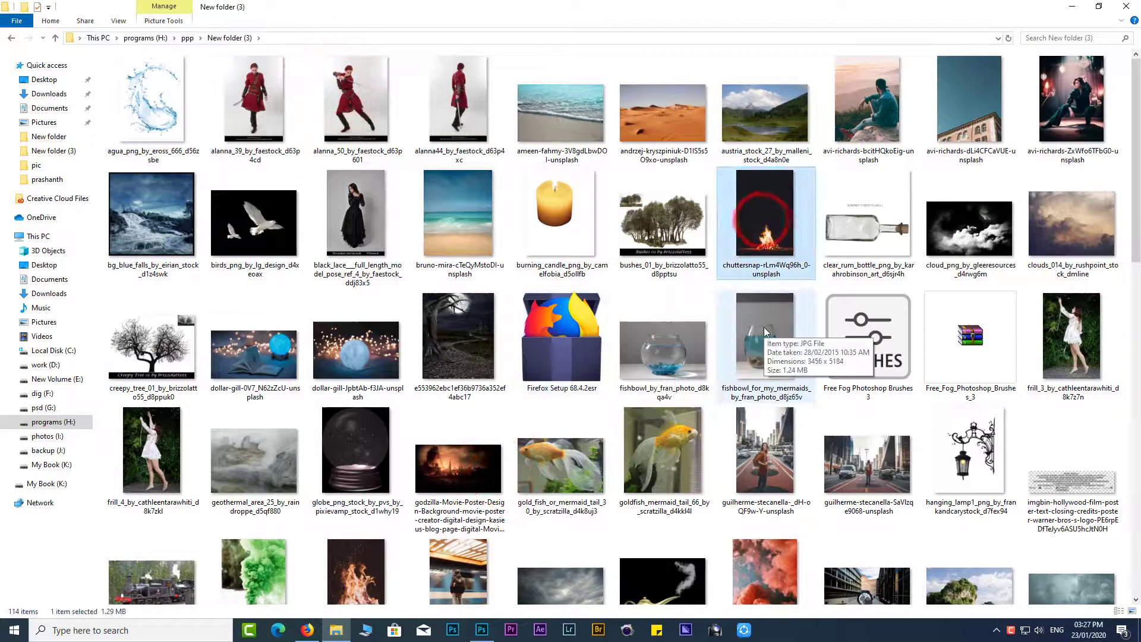
pyautogui.keyDown('ctrl'); pyautogui.click(271, 359); pyautogui.keyUp('ctrl')
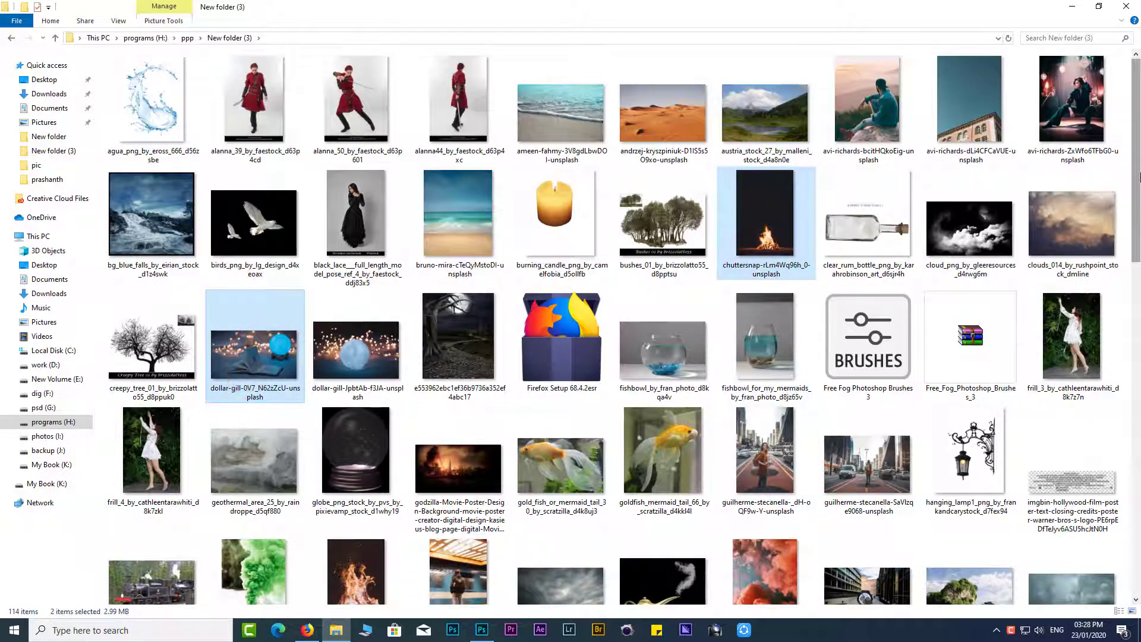
pyautogui.moveTo(1132, 173); pyautogui.dragTo(1138, 315)
pyautogui.scroll(-2, 1139, 315)
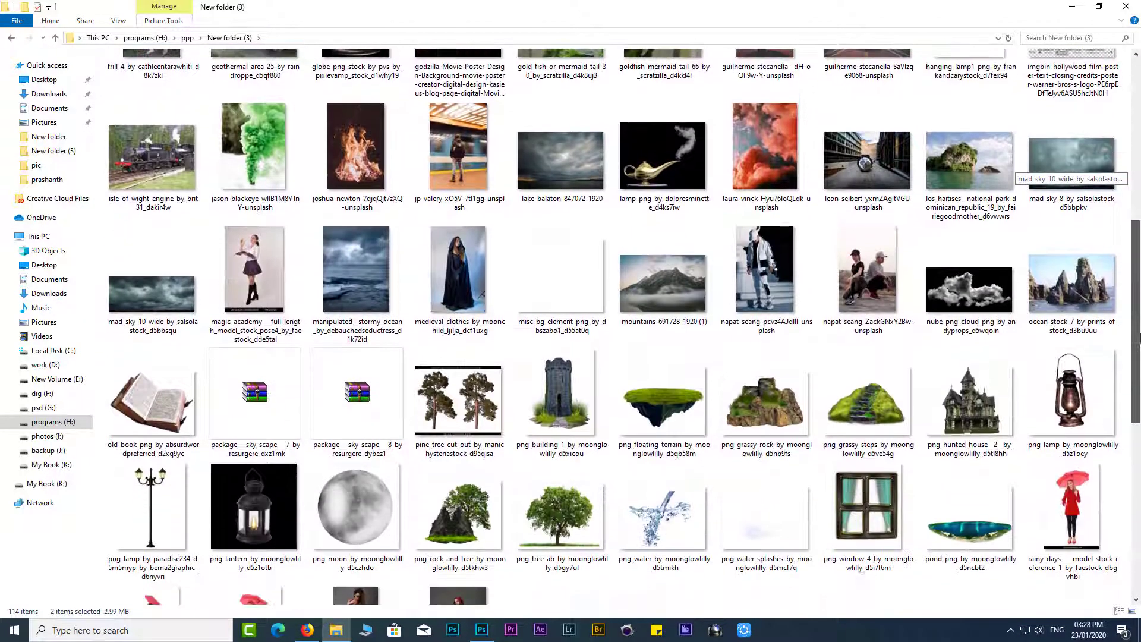
pyautogui.keyDown('ctrl'); pyautogui.click(969, 284); pyautogui.keyUp('ctrl')
pyautogui.scroll(-6, 1134, 308)
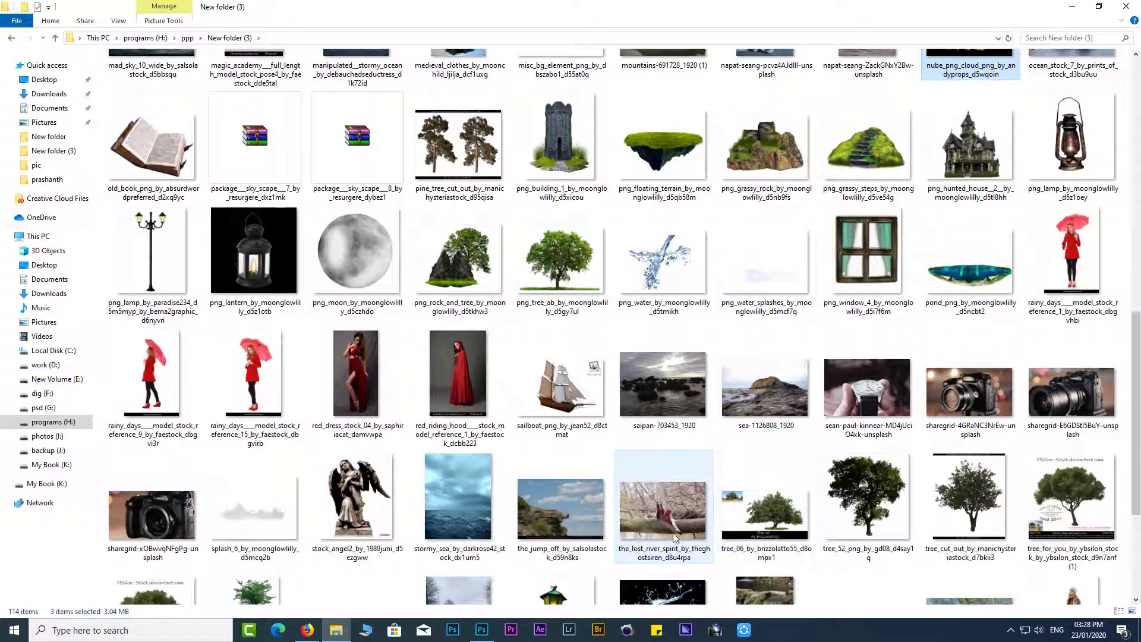
pyautogui.keyDown('ctrl'); pyautogui.click(665, 519); pyautogui.keyUp('ctrl')
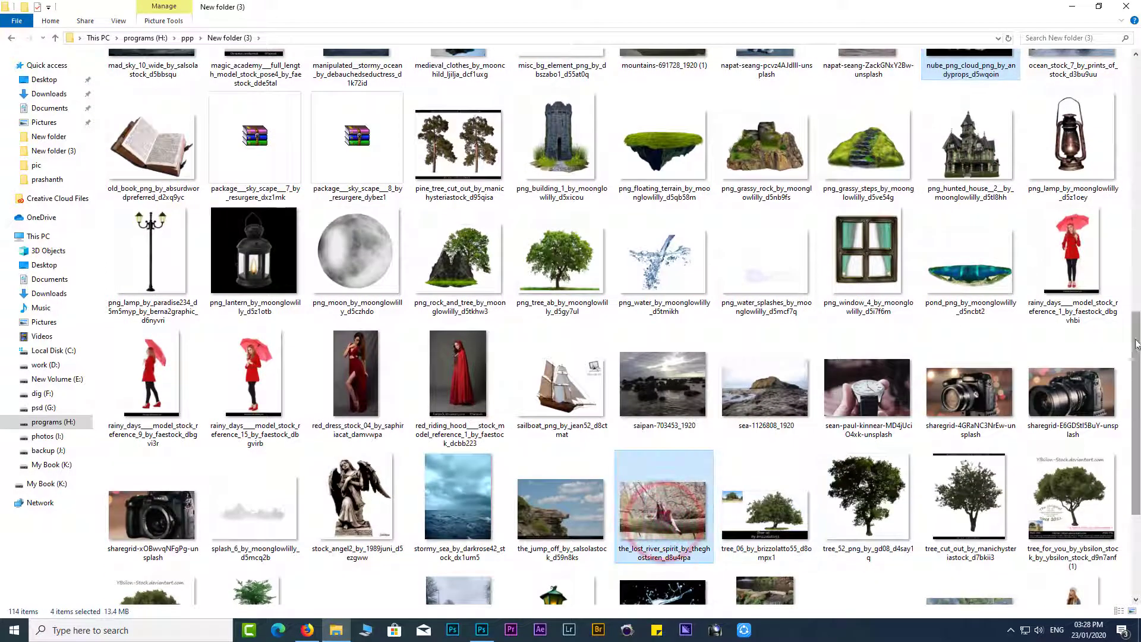
pyautogui.scroll(-2, 1136, 343)
pyautogui.keyDown('ctrl'); pyautogui.click(356, 140); pyautogui.keyUp('ctrl')
pyautogui.moveTo(1132, 404); pyautogui.dragTo(1137, 238)
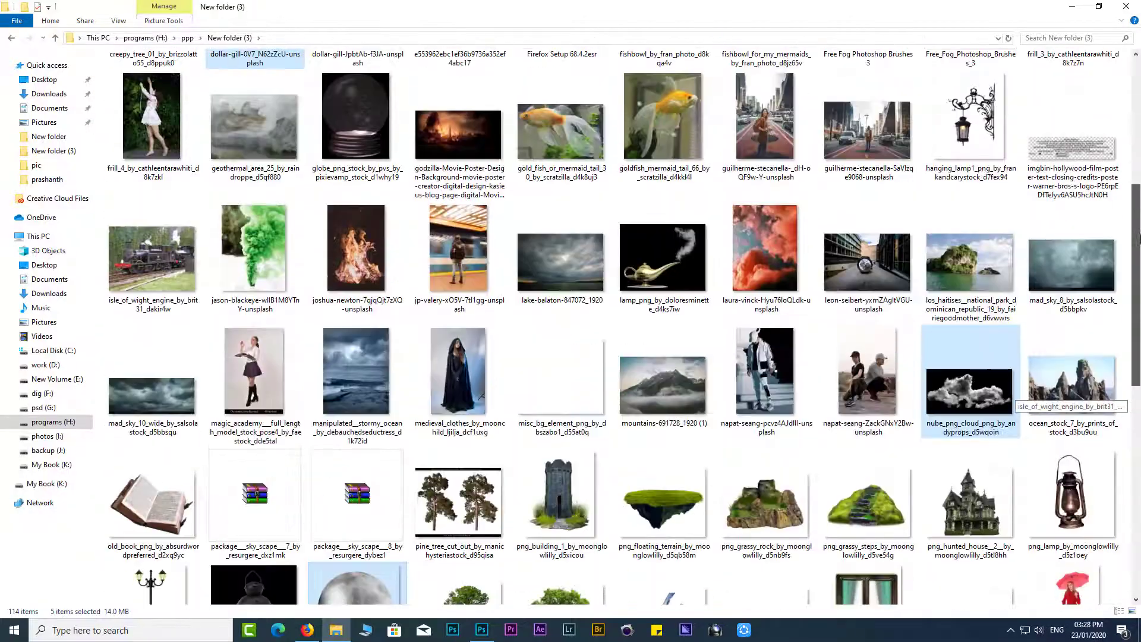
pyautogui.keyDown('ctrl'); pyautogui.click(356, 240); pyautogui.keyUp('ctrl')
pyautogui.moveTo(1133, 360); pyautogui.dragTo(1135, 498)
pyautogui.moveTo(669, 504); pyautogui.dragTo(611, 403)
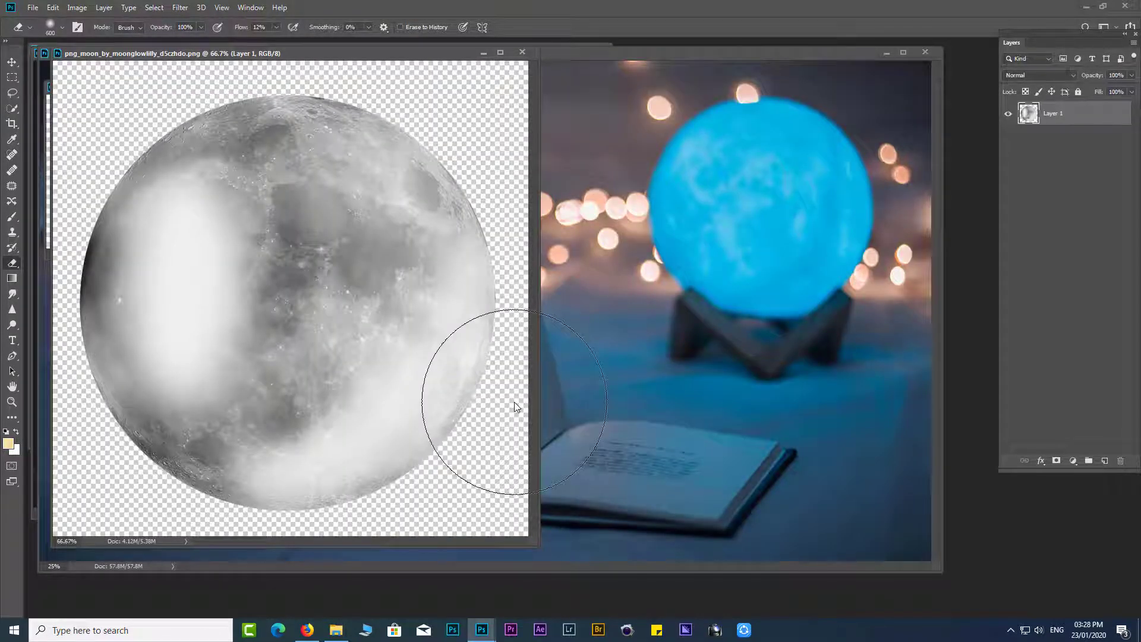
# Bring the dollar-gill book photo to the front and switch it to full screen mode
pyautogui.press('v')
pyautogui.click(691, 48)
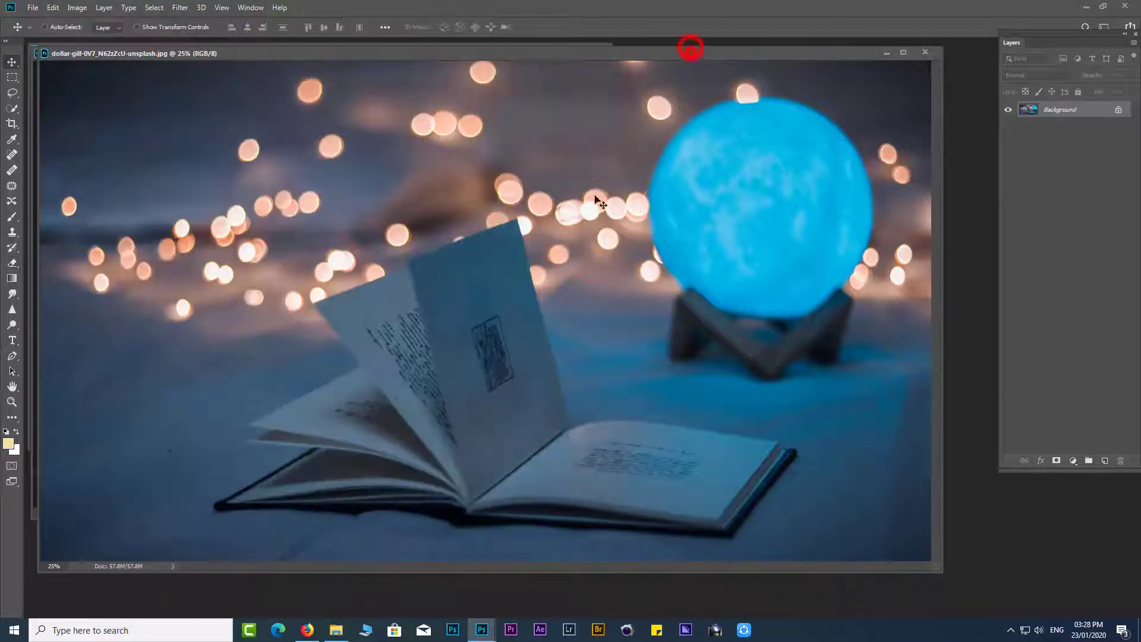
pyautogui.press('f')
pyautogui.moveTo(586, 286); pyautogui.dragTo(626, 318)
pyautogui.moveTo(626, 318); pyautogui.dragTo(438, 252)
# Trace the open book with the Pen tool from the upright page's top corner around the right side and along the bottom edge
pyautogui.press('p')
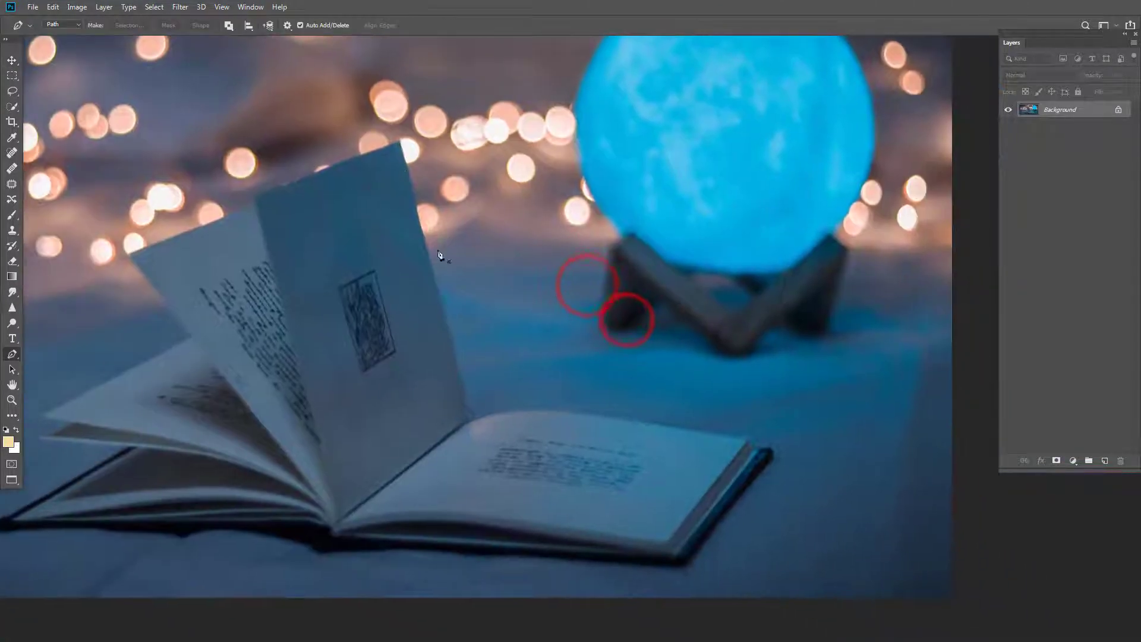
pyautogui.moveTo(397, 157); pyautogui.dragTo(448, 297)
pyautogui.click(409, 118)
pyautogui.keyDown('ctrl'); pyautogui.keyDown('alt'); pyautogui.click(468, 250); pyautogui.keyUp('alt'); pyautogui.keyUp('ctrl')
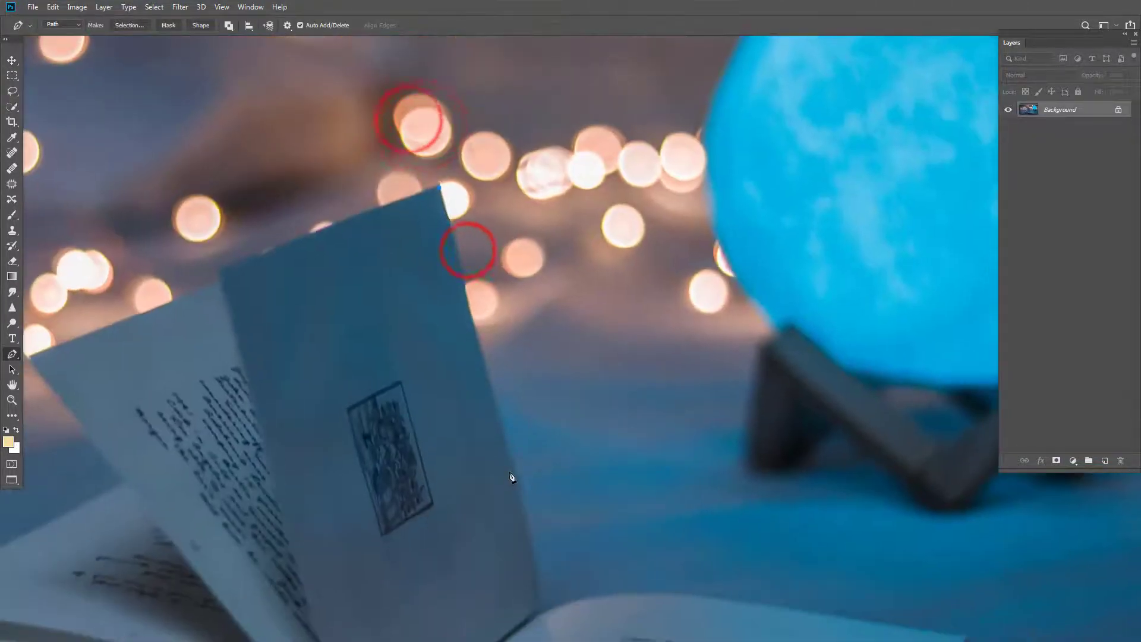
pyautogui.moveTo(563, 540); pyautogui.dragTo(501, 310)
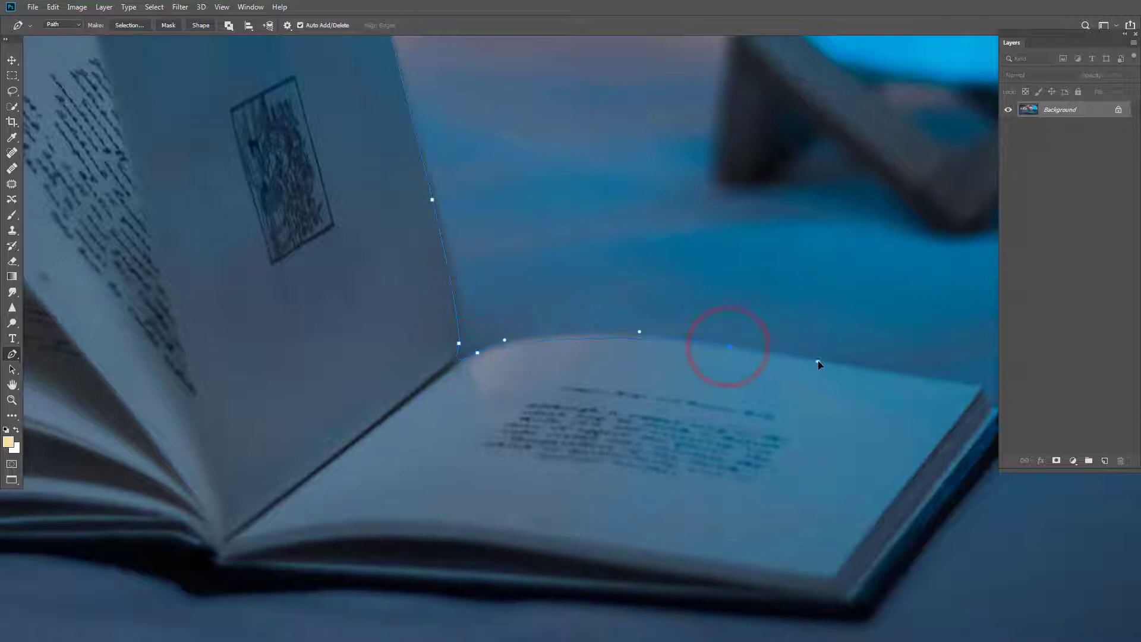
pyautogui.moveTo(840, 370); pyautogui.dragTo(821, 312)
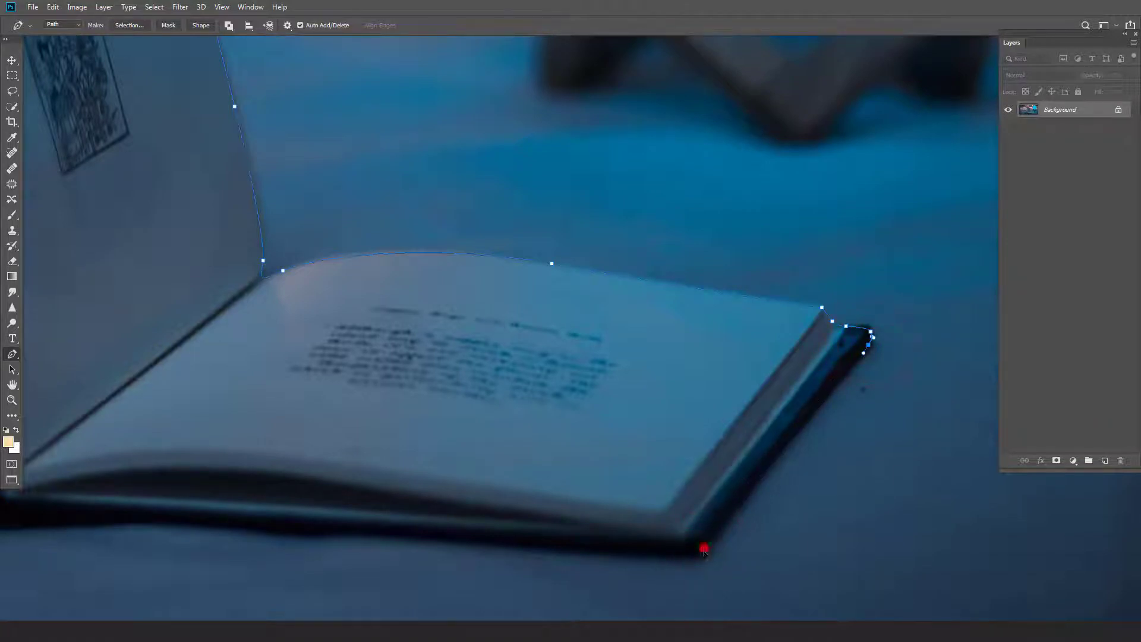
pyautogui.moveTo(140, 516); pyautogui.dragTo(457, 500)
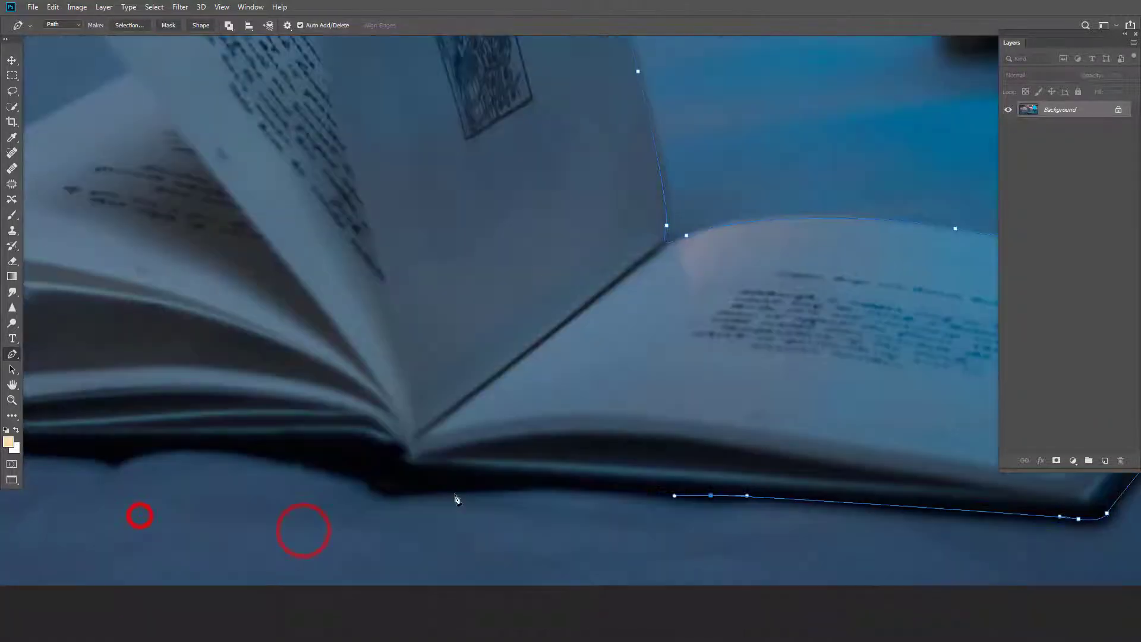
pyautogui.moveTo(150, 416); pyautogui.dragTo(426, 328)
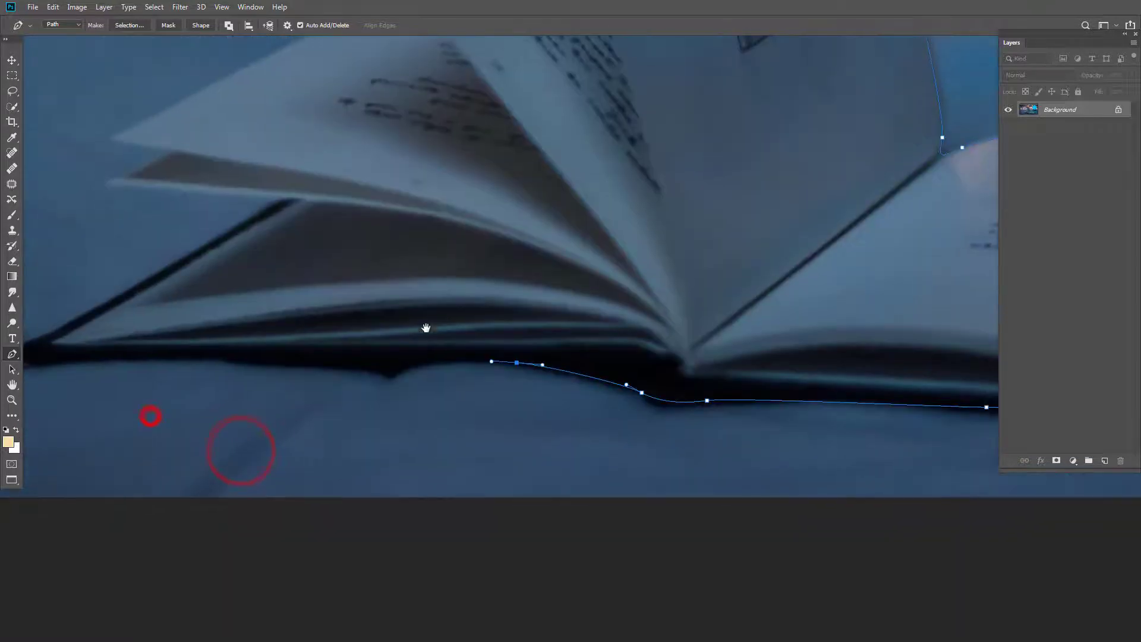
# Continue the pen path around the book's lower left cover corner and up along the fanned left pages
pyautogui.moveTo(189, 362); pyautogui.dragTo(196, 359)
pyautogui.moveTo(100, 329); pyautogui.dragTo(231, 331)
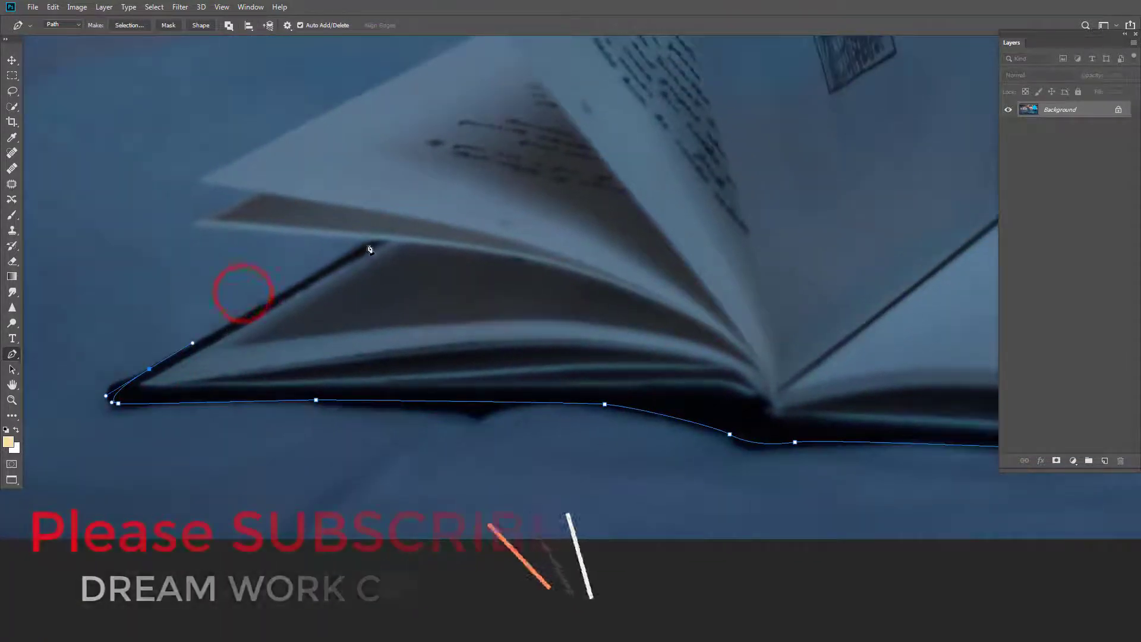
pyautogui.click(372, 241)
pyautogui.moveTo(365, 237); pyautogui.dragTo(355, 238)
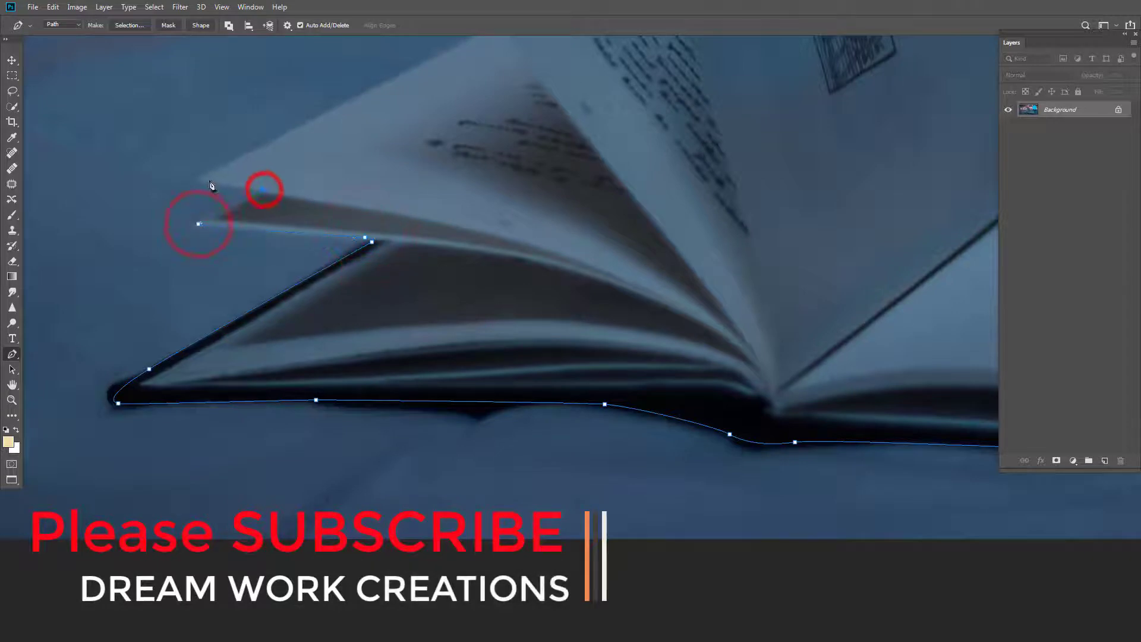
pyautogui.click(208, 181)
pyautogui.moveTo(386, 148); pyautogui.dragTo(399, 238)
pyautogui.click(505, 115)
pyautogui.moveTo(469, 112); pyautogui.dragTo(466, 262)
pyautogui.click(383, 95)
pyautogui.moveTo(406, 125); pyautogui.dragTo(460, 308)
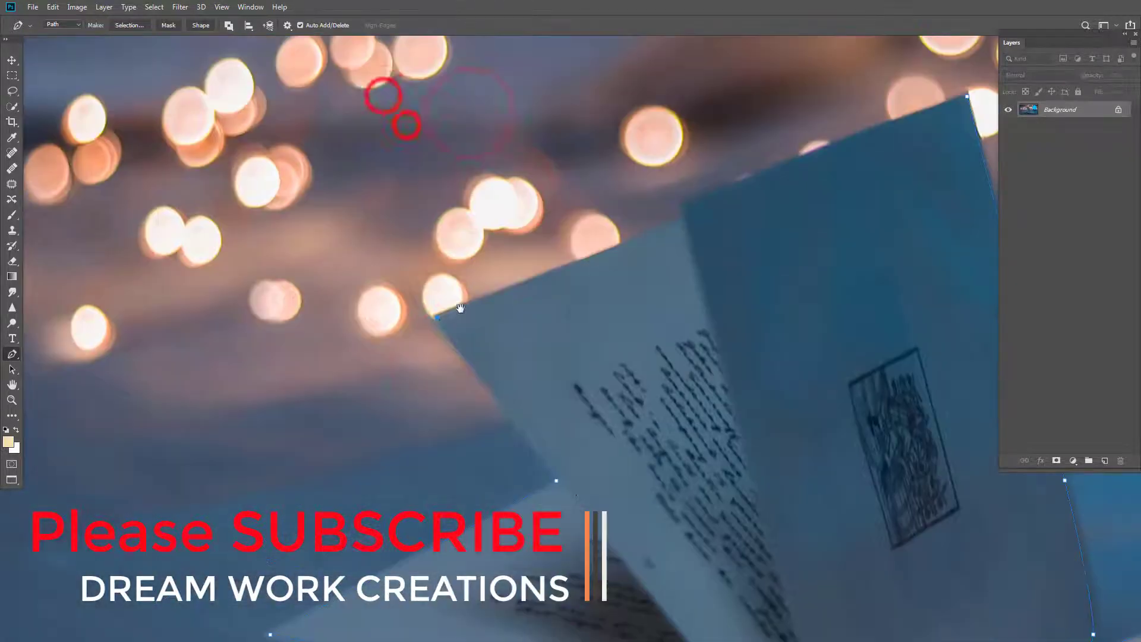
# Close the path along the book's top page edges, turn it into a selection and copy the book to a new layer
pyautogui.click(438, 319)
pyautogui.click(685, 211)
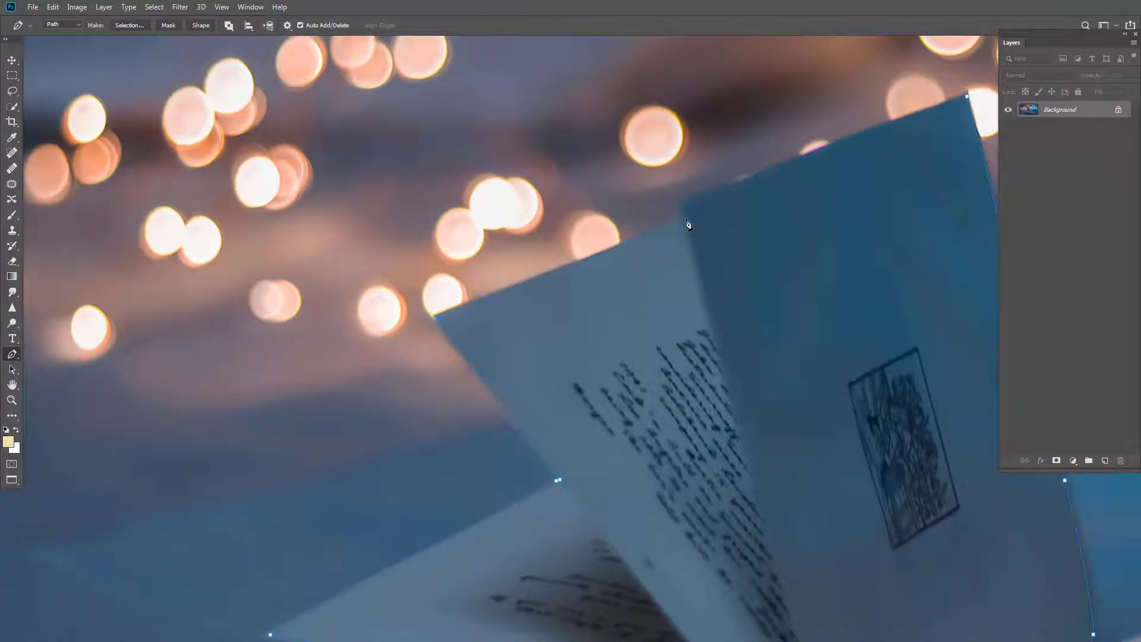
pyautogui.click(772, 209)
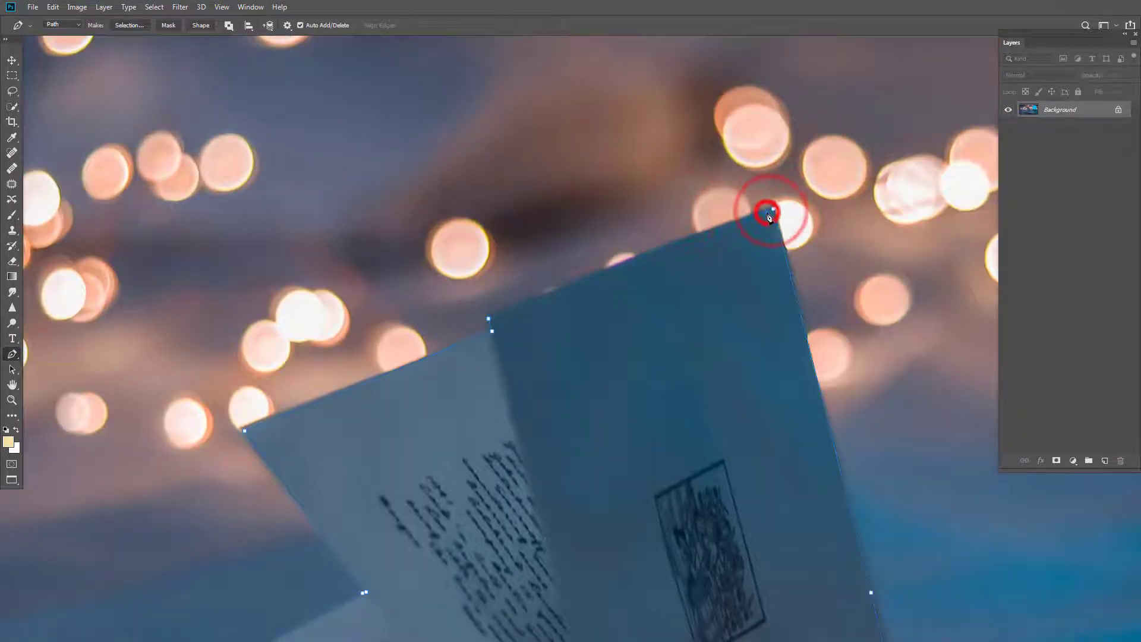
pyautogui.hotkey('ctrl', '0')
pyautogui.hotkey('ctrl', 'Return')
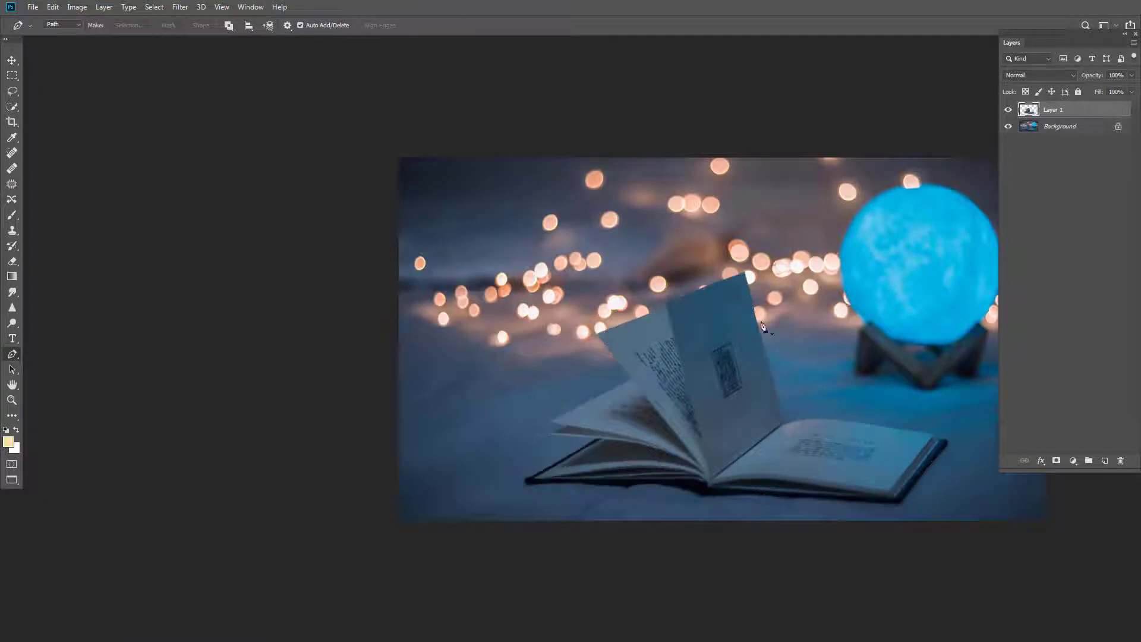
# Enlarge the copied book with Free Transform until it spans most of the canvas width, and position it in the lower part
pyautogui.hotkey('ctrl', 't')
pyautogui.moveTo(403, 359); pyautogui.dragTo(341, 211)
pyautogui.moveTo(683, 319); pyautogui.dragTo(671, 328)
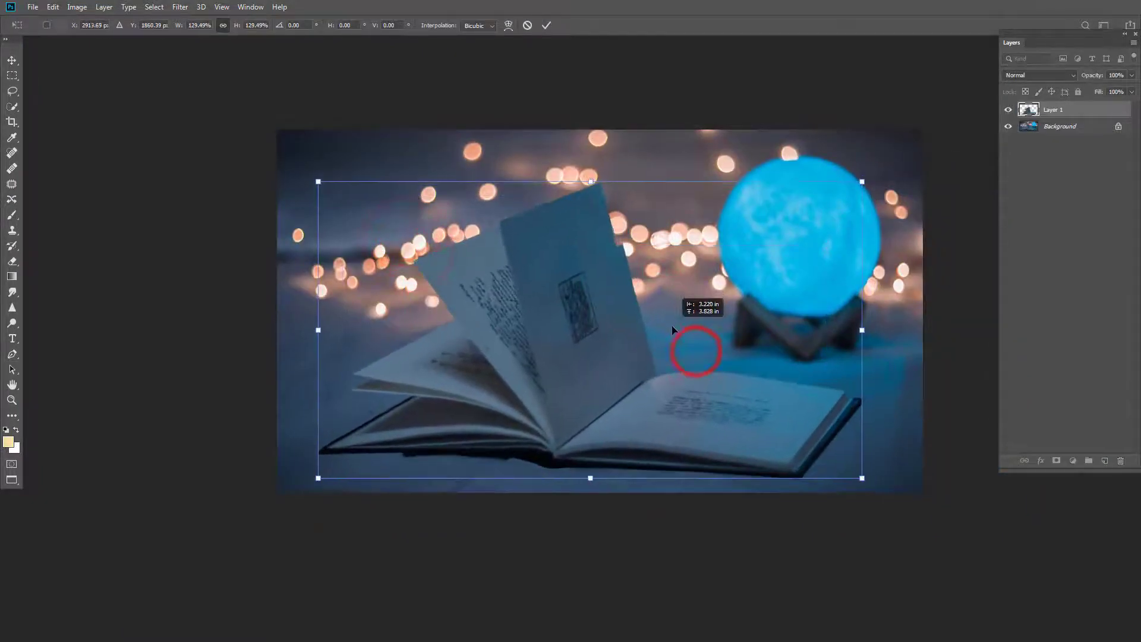
pyautogui.moveTo(318, 181); pyautogui.dragTo(297, 171)
pyautogui.moveTo(459, 244); pyautogui.dragTo(469, 246)
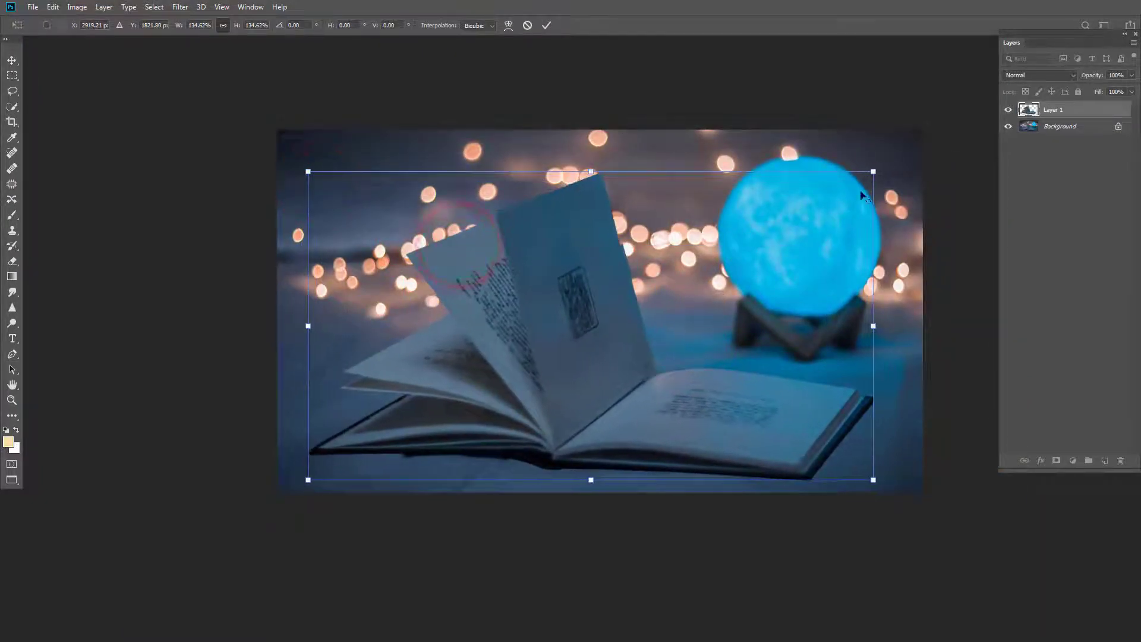
pyautogui.moveTo(873, 171); pyautogui.dragTo(895, 155)
pyautogui.moveTo(800, 230); pyautogui.dragTo(854, 242)
pyautogui.moveTo(921, 257); pyautogui.dragTo(925, 255)
pyautogui.moveTo(683, 312); pyautogui.dragTo(705, 315)
pyautogui.press('Return')
# Apply a Gaussian Blur with a radius of 309.2 pixels to the Background layer
pyautogui.click(172, 6)
pyautogui.moveTo(156, 7)
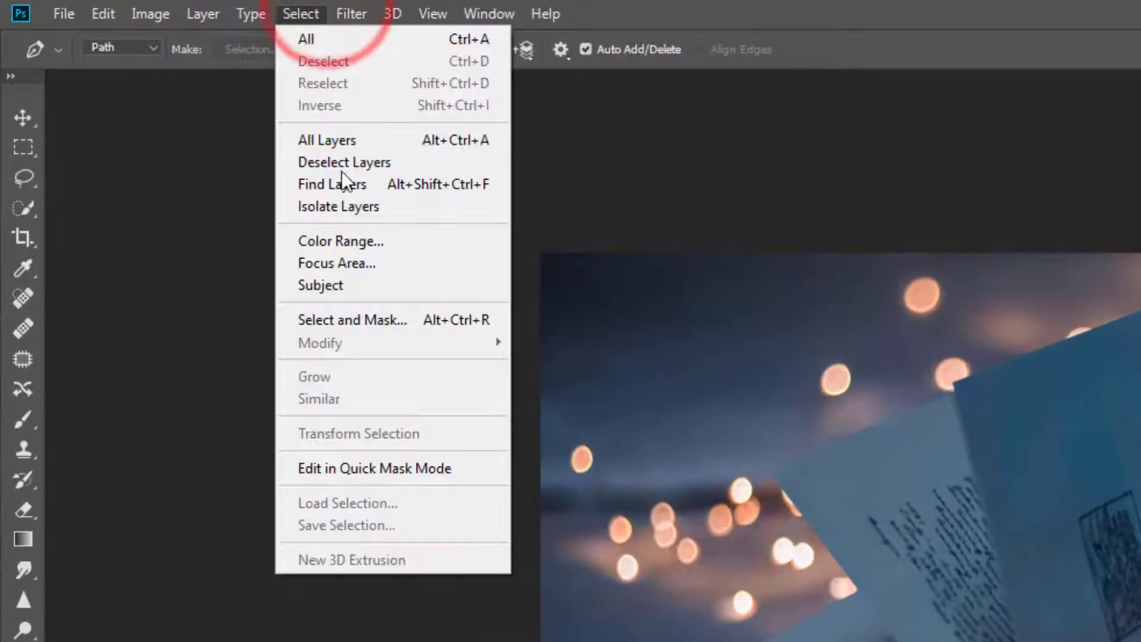
pyautogui.moveTo(352, 14)
pyautogui.moveTo(375, 268)
pyautogui.click(660, 343)
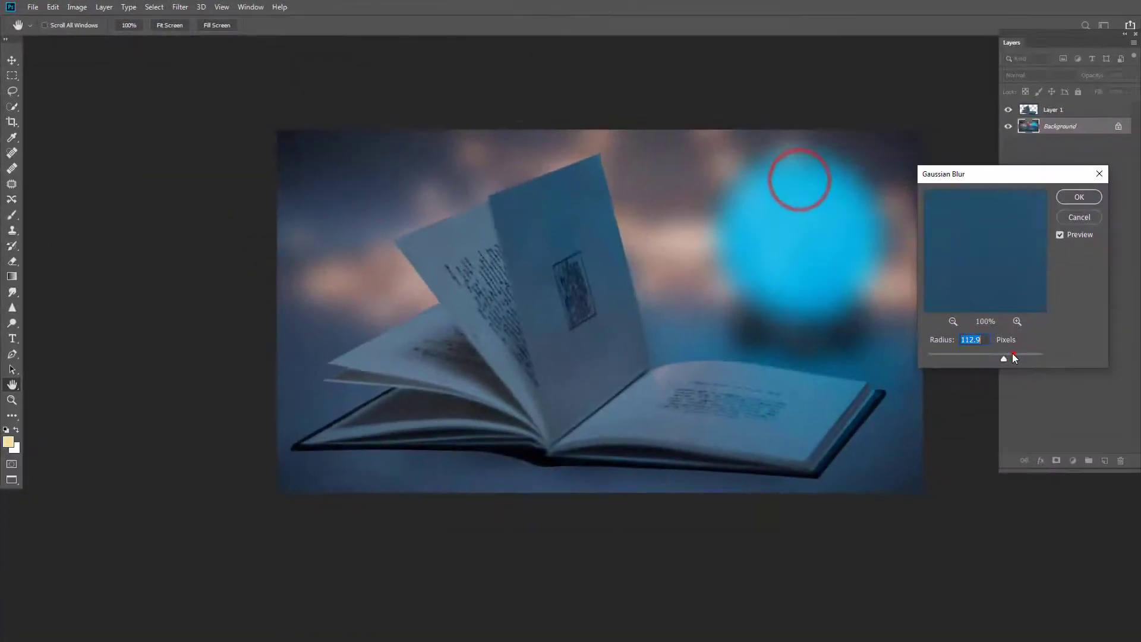
pyautogui.moveTo(1011, 353); pyautogui.dragTo(961, 557)
pyautogui.click(1031, 312)
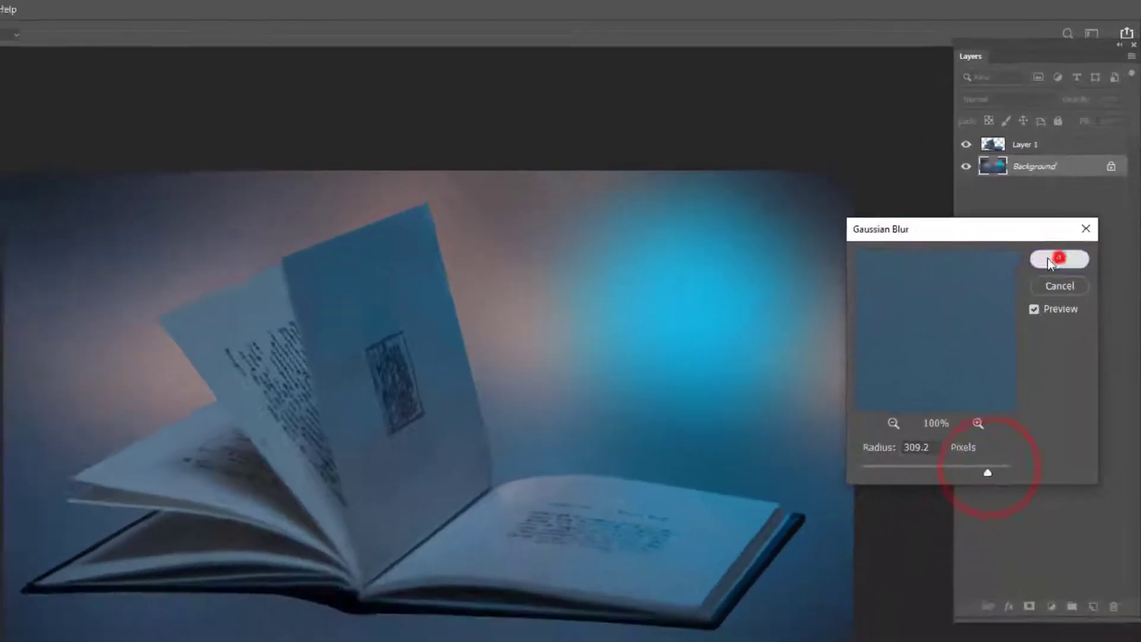
# Move the book on Layer 1 slightly up on the blurred background
pyautogui.click(1047, 143)
pyautogui.press('v')
pyautogui.moveTo(499, 521); pyautogui.dragTo(508, 509)
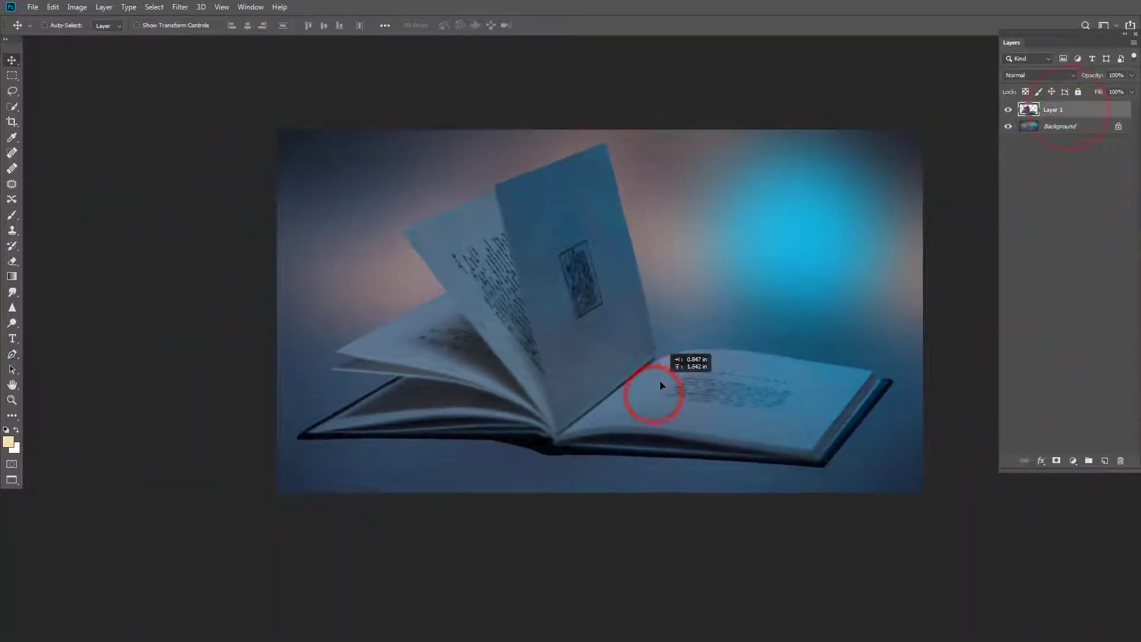
pyautogui.moveTo(660, 383); pyautogui.dragTo(896, 466)
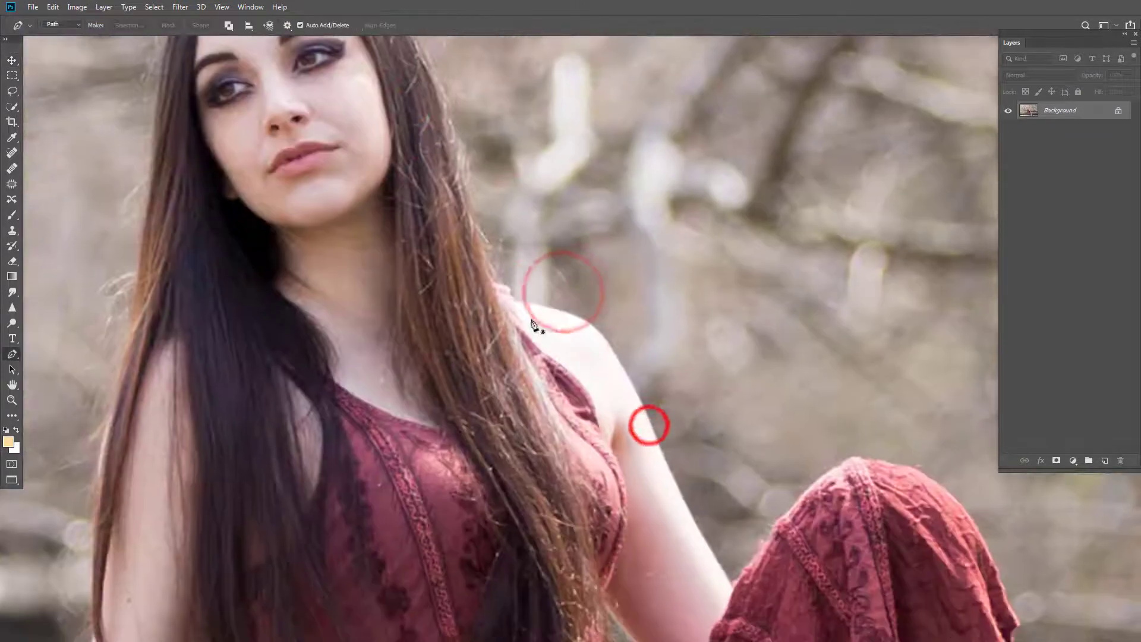
# Trace the seated woman's shoulder and arm with the Pen tool down to the red dress at her raised knee
pyautogui.keyDown('ctrl'); pyautogui.click(519, 295); pyautogui.keyUp('ctrl')
pyautogui.keyDown('ctrl'); pyautogui.click(570, 298); pyautogui.keyUp('ctrl')
pyautogui.moveTo(633, 350); pyautogui.dragTo(535, 236)
pyautogui.moveTo(579, 339); pyautogui.dragTo(604, 397)
pyautogui.moveTo(661, 462); pyautogui.dragTo(563, 301)
pyautogui.moveTo(578, 403); pyautogui.dragTo(612, 461)
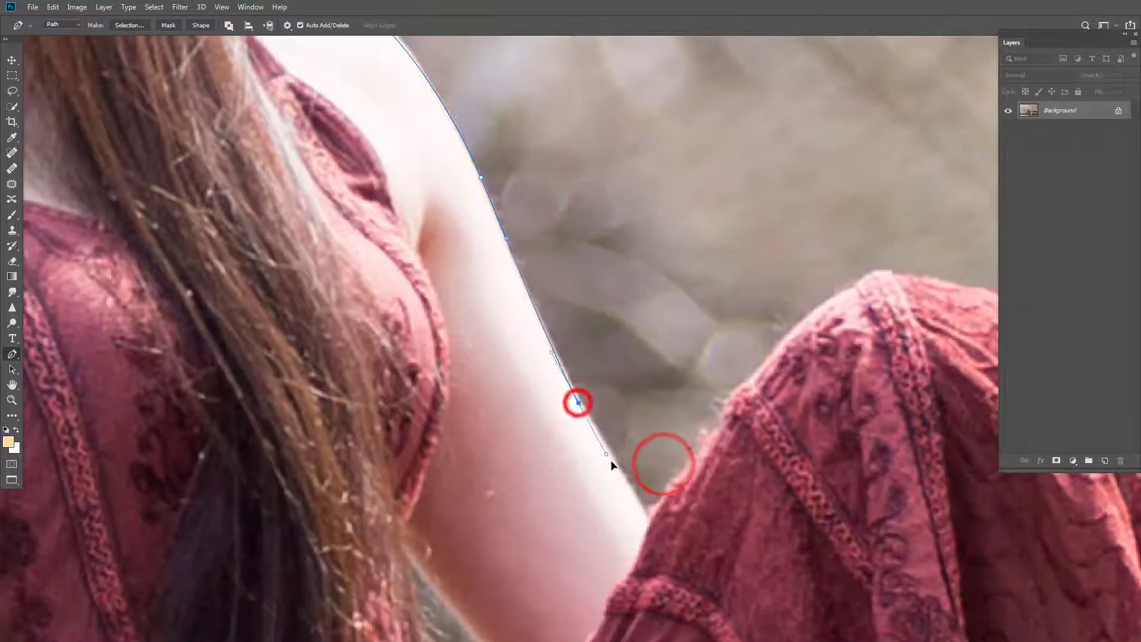
pyautogui.moveTo(682, 480); pyautogui.dragTo(683, 476)
pyautogui.moveTo(771, 429); pyautogui.dragTo(674, 480)
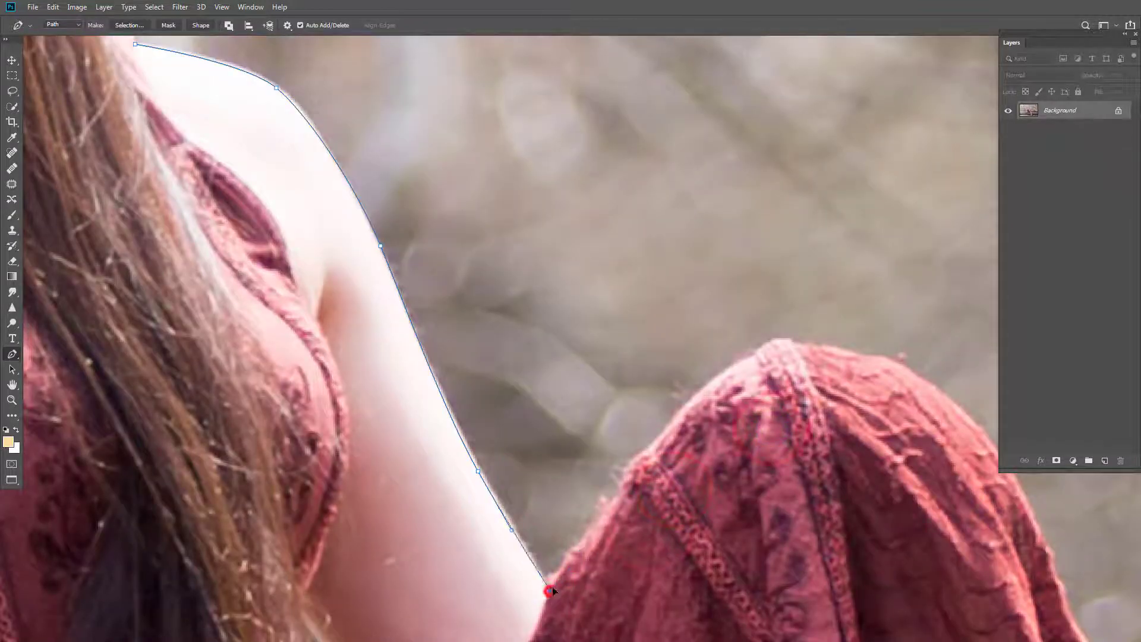
# Continue the pen path over the dress on the raised knee and down its outer edge to the hem
pyautogui.moveTo(750, 360); pyautogui.dragTo(778, 344)
pyautogui.moveTo(844, 369); pyautogui.dragTo(596, 201)
pyautogui.moveTo(669, 210); pyautogui.dragTo(723, 251)
pyautogui.moveTo(796, 387); pyautogui.dragTo(824, 471)
pyautogui.moveTo(795, 417); pyautogui.dragTo(640, 186)
pyautogui.click(681, 260)
pyautogui.click(675, 291)
pyautogui.click(675, 326)
pyautogui.click(681, 354)
pyautogui.moveTo(682, 370); pyautogui.dragTo(681, 378)
pyautogui.moveTo(683, 417); pyautogui.dragTo(569, 178)
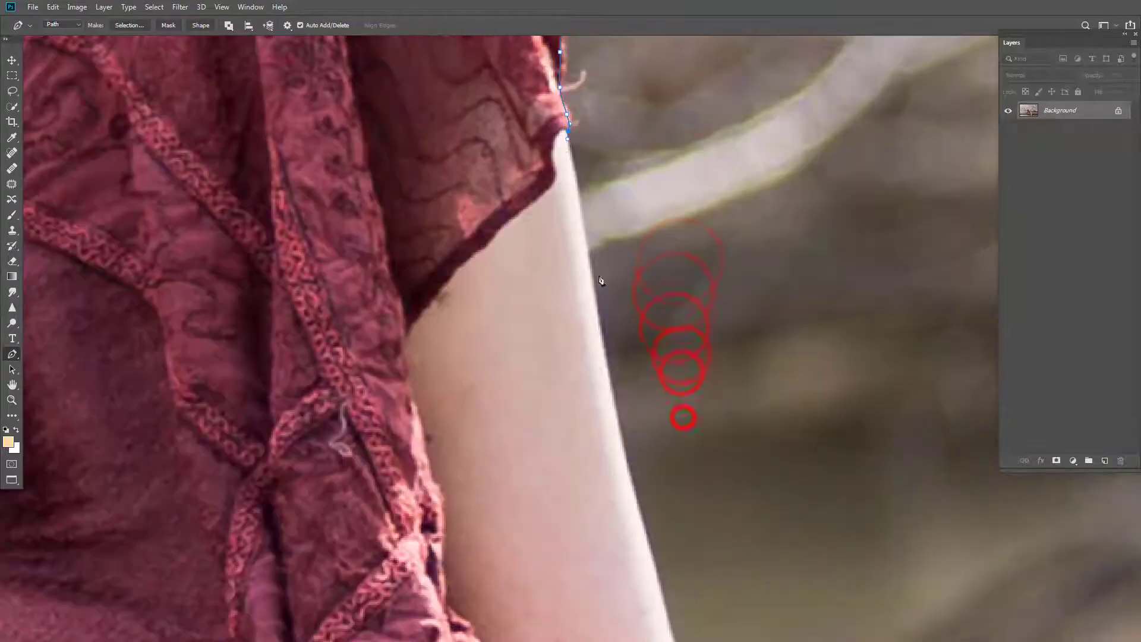
# Continue the pen path down the woman's raised leg and around the foot resting on the log, back to the other knee
pyautogui.moveTo(635, 468); pyautogui.dragTo(486, 123)
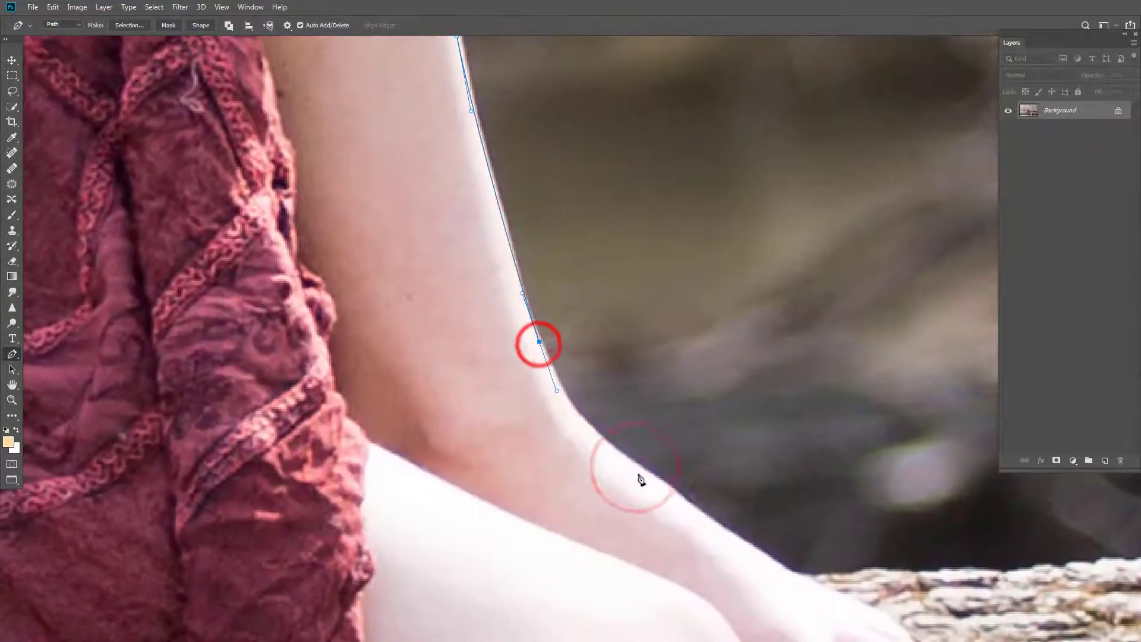
pyautogui.moveTo(715, 490); pyautogui.dragTo(582, 302)
pyautogui.click(648, 383)
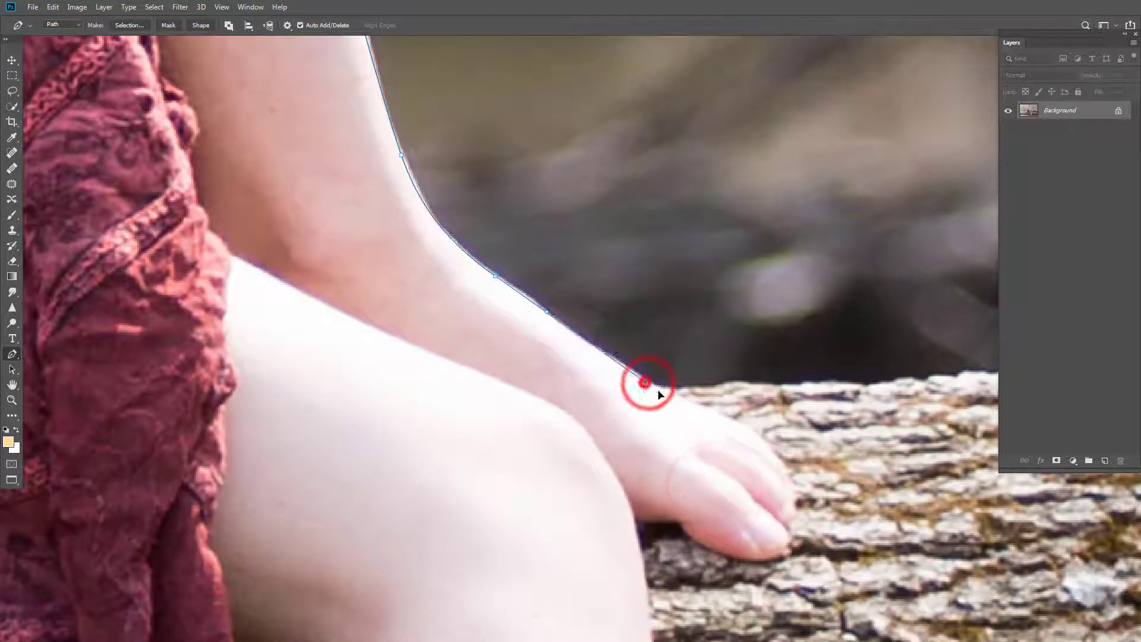
pyautogui.click(731, 424)
pyautogui.click(785, 471)
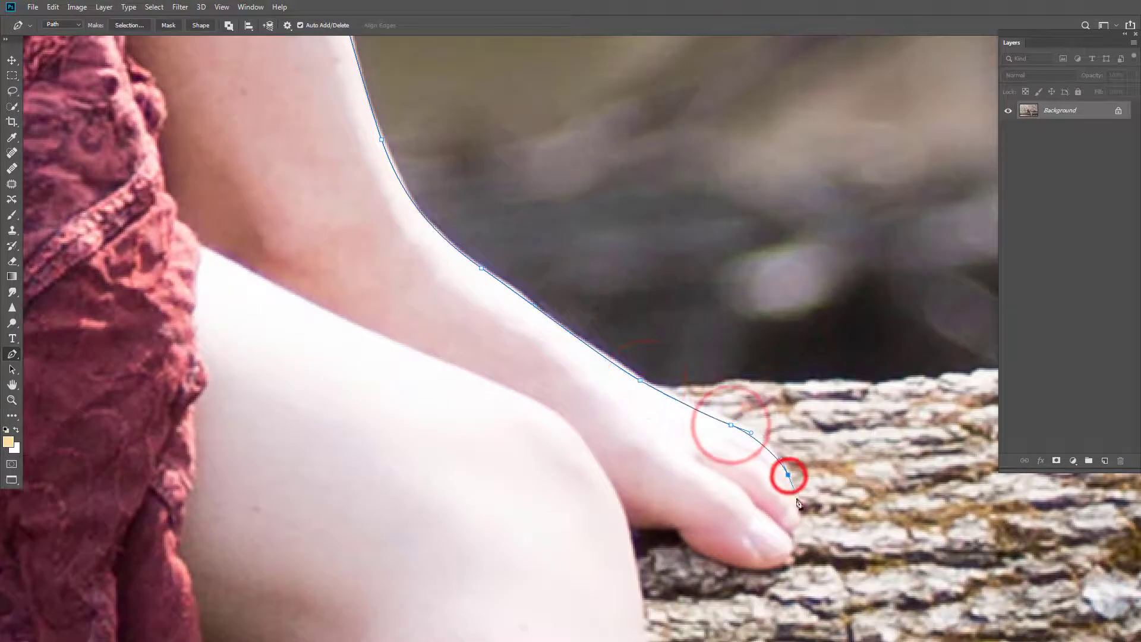
pyautogui.moveTo(793, 499); pyautogui.dragTo(801, 527)
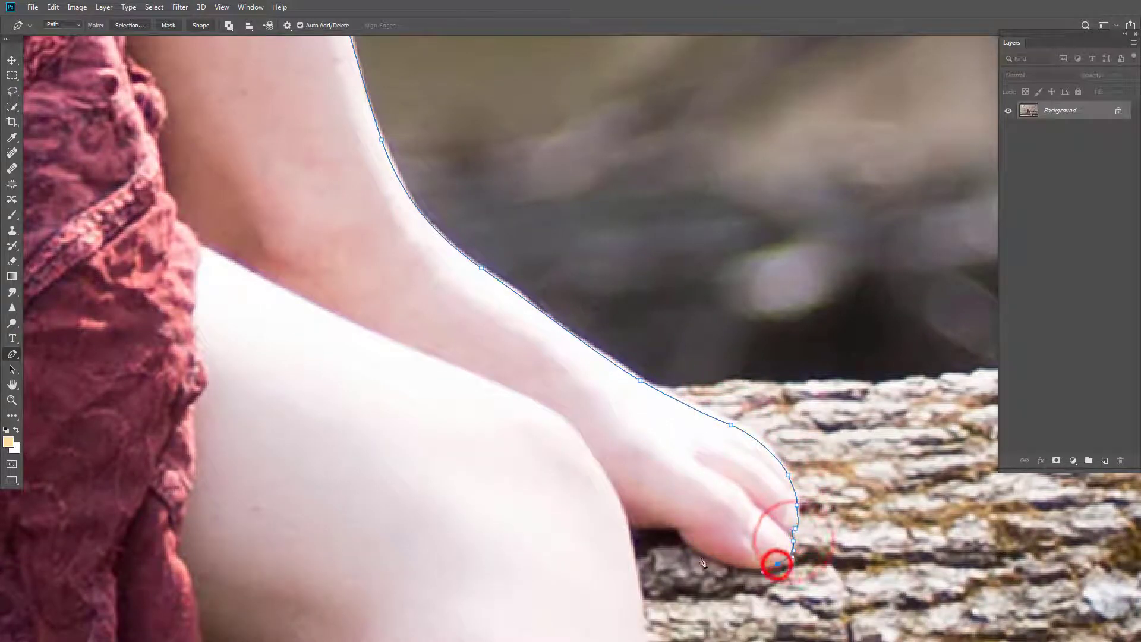
pyautogui.moveTo(630, 528); pyautogui.dragTo(632, 535)
# Trace the front edge of the hanging leg with the pen path from the knee down the shin to the ankle
pyautogui.moveTo(652, 579); pyautogui.dragTo(569, 422)
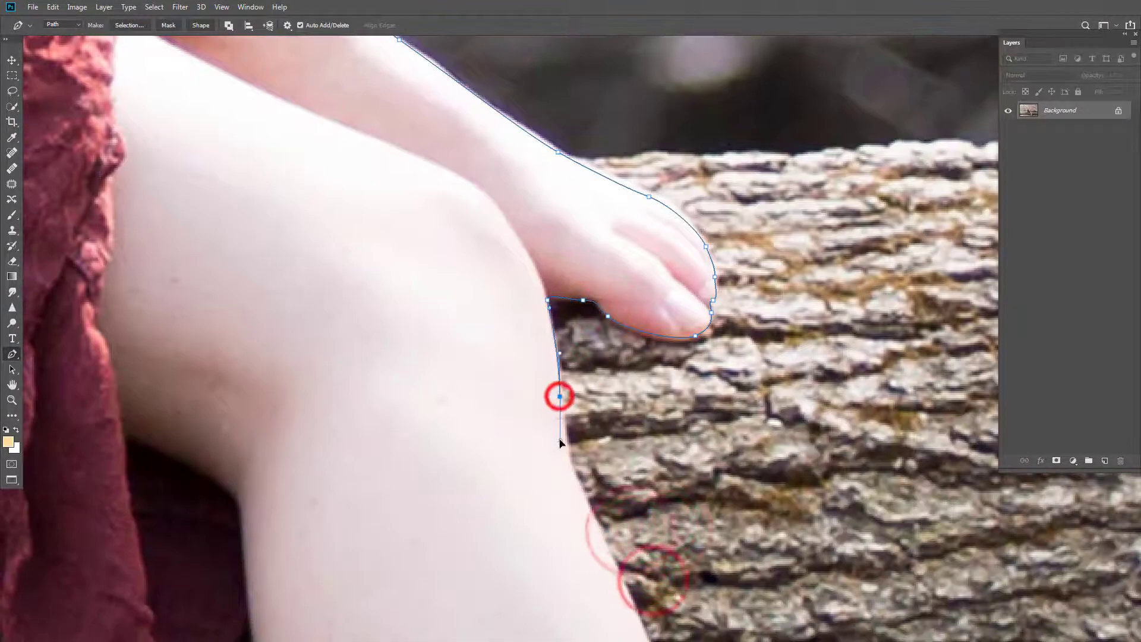
pyautogui.moveTo(576, 497); pyautogui.dragTo(582, 508)
pyautogui.moveTo(630, 552); pyautogui.dragTo(496, 234)
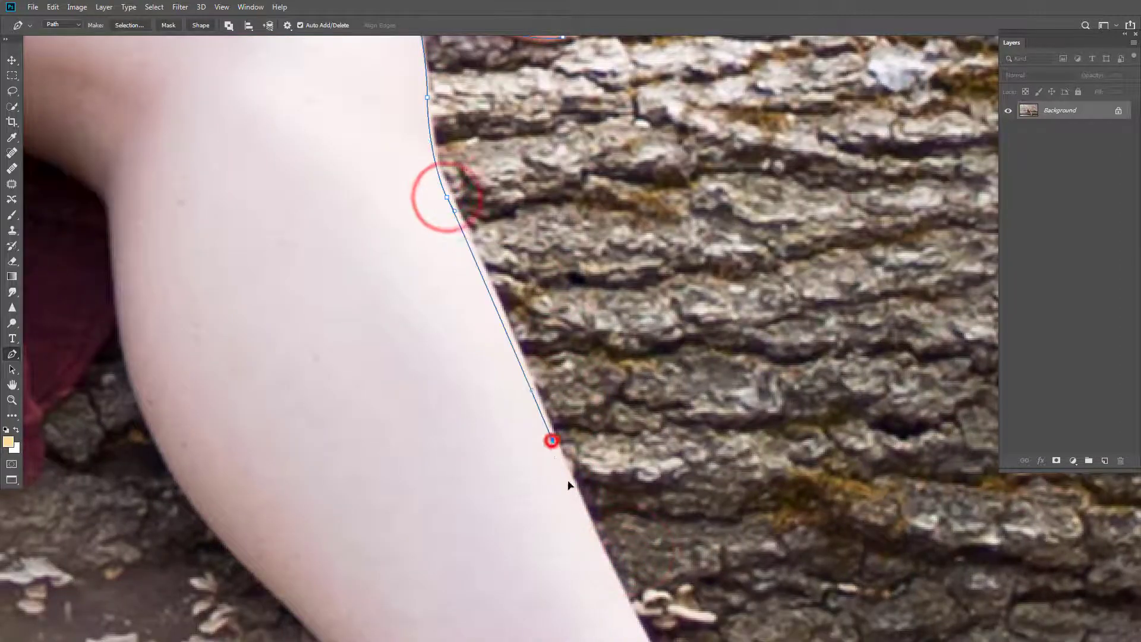
pyautogui.moveTo(568, 482); pyautogui.dragTo(573, 489)
pyautogui.moveTo(626, 507); pyautogui.dragTo(474, 232)
pyautogui.moveTo(523, 423); pyautogui.dragTo(551, 471)
pyautogui.moveTo(543, 377); pyautogui.dragTo(406, 66)
# Extend the pen path along the top of the hanging foot and around its toes
pyautogui.moveTo(489, 269); pyautogui.dragTo(516, 303)
pyautogui.moveTo(605, 414); pyautogui.dragTo(605, 415)
pyautogui.moveTo(642, 453); pyautogui.dragTo(561, 306)
pyautogui.moveTo(590, 346); pyautogui.dragTo(622, 381)
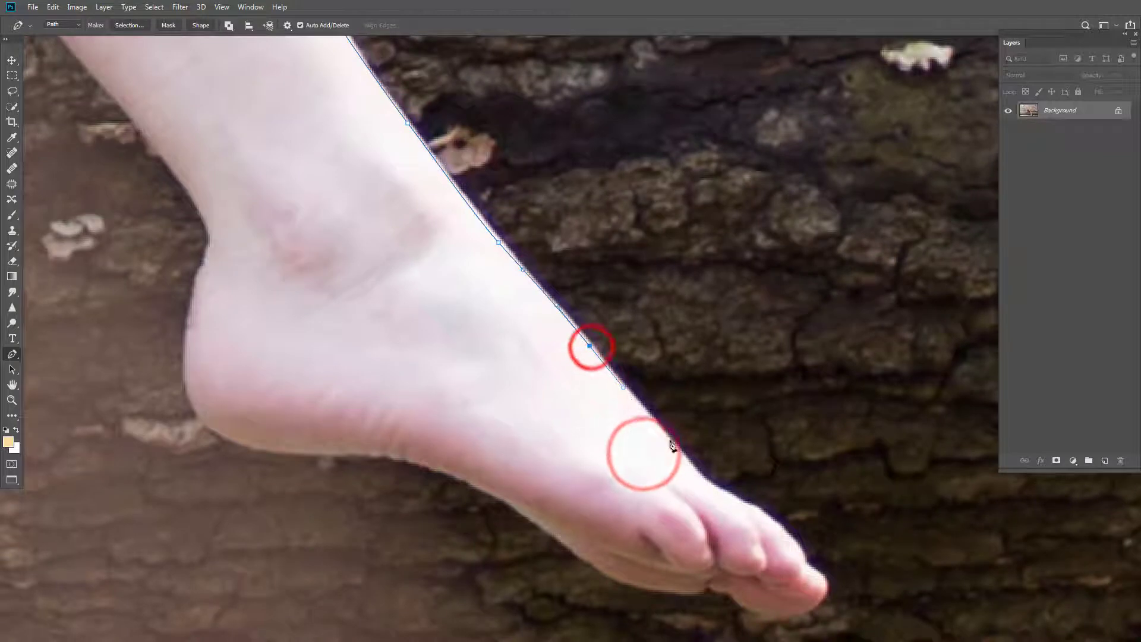
pyautogui.moveTo(672, 446); pyautogui.dragTo(728, 496)
pyautogui.moveTo(757, 493); pyautogui.dragTo(604, 306)
pyautogui.keyDown('ctrl'); pyautogui.click(618, 281); pyautogui.keyUp('ctrl')
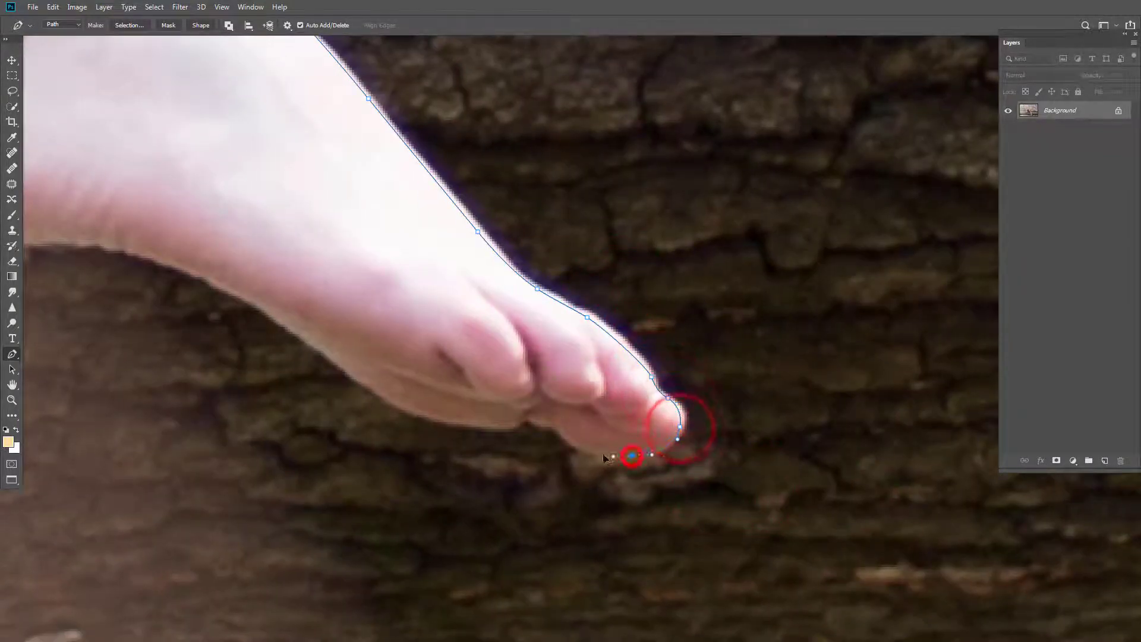
# Continue the pen path along the sole of the hanging foot and around the heel to the back of the ankle
pyautogui.moveTo(221, 260); pyautogui.dragTo(602, 250)
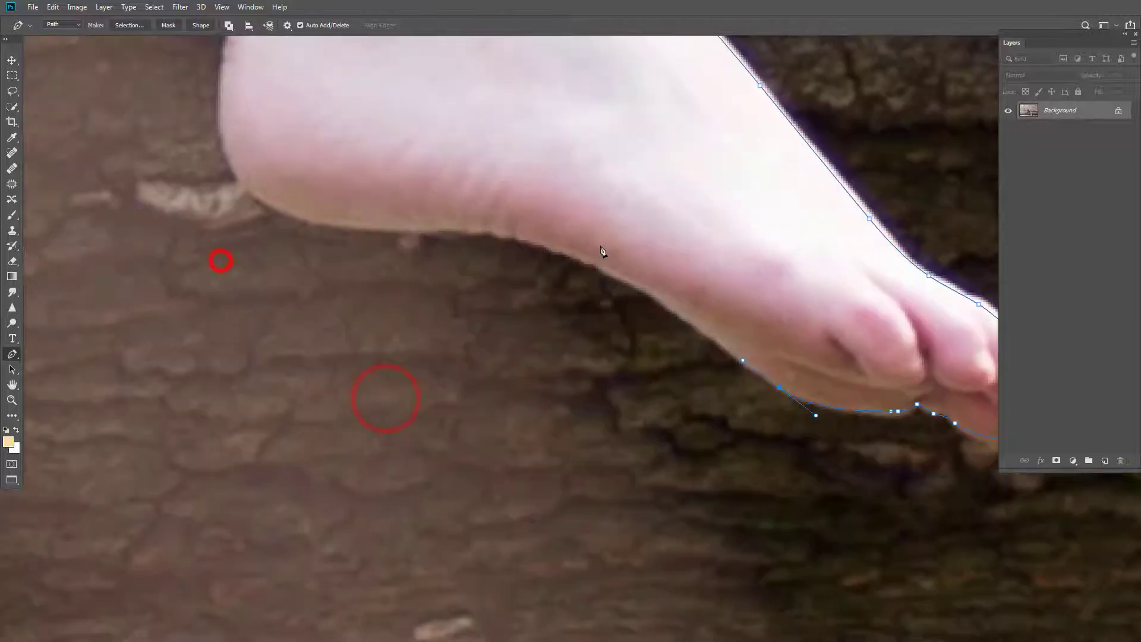
pyautogui.moveTo(319, 220); pyautogui.dragTo(313, 218)
pyautogui.moveTo(253, 204); pyautogui.dragTo(369, 358)
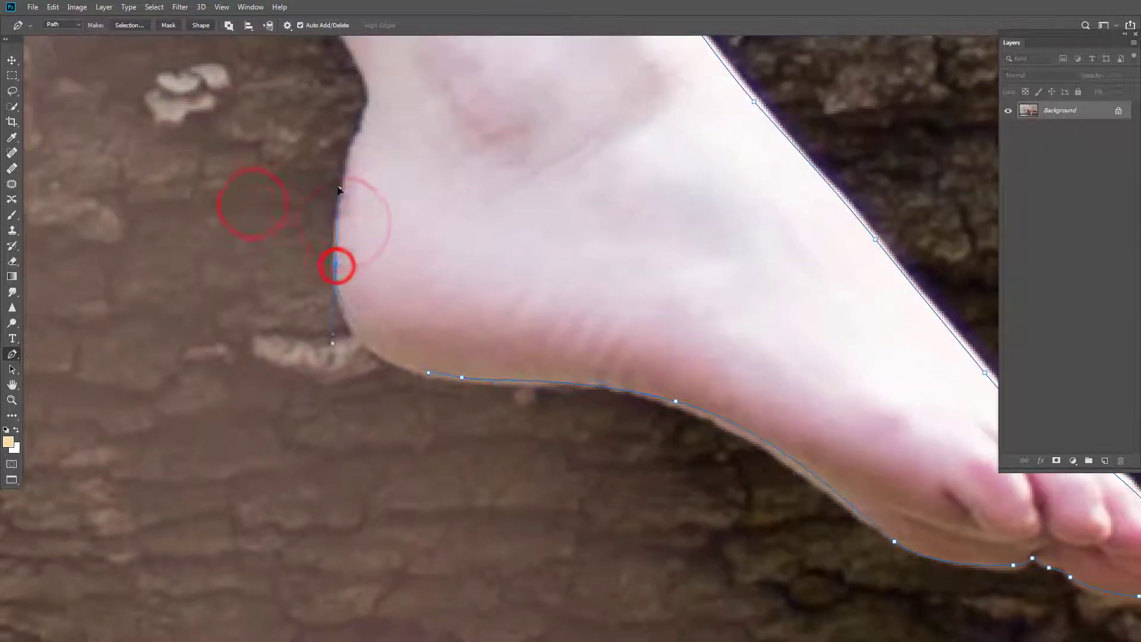
pyautogui.moveTo(369, 148); pyautogui.dragTo(397, 287)
pyautogui.moveTo(399, 245); pyautogui.dragTo(387, 208)
pyautogui.moveTo(366, 148); pyautogui.dragTo(415, 283)
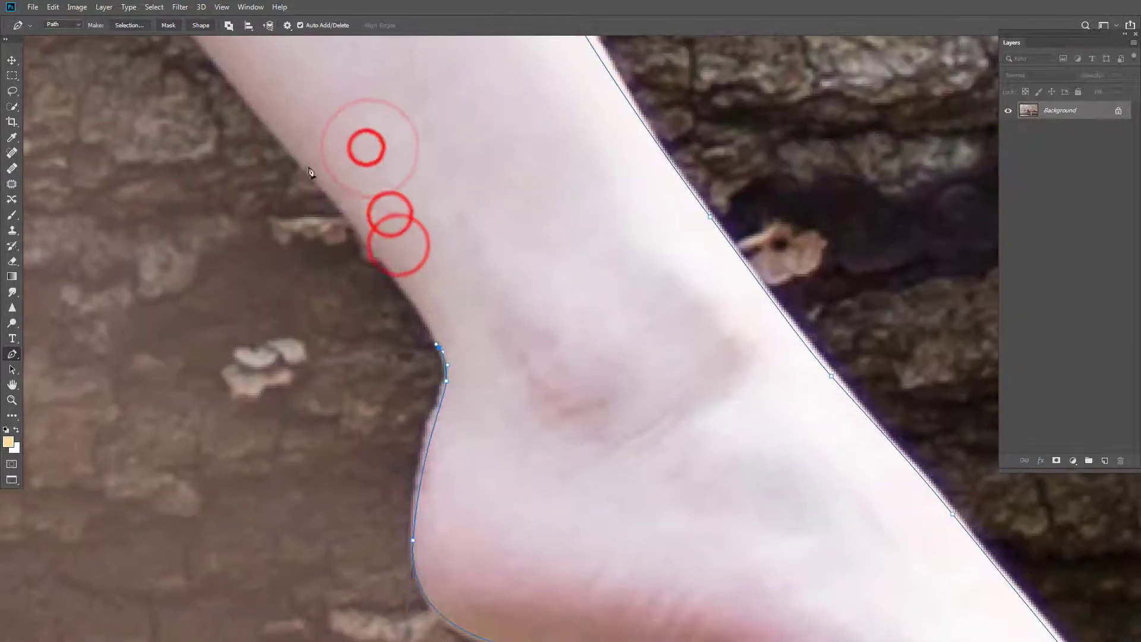
# Trace the back of the hanging leg up the calf toward the red dress
pyautogui.moveTo(306, 159); pyautogui.dragTo(488, 397)
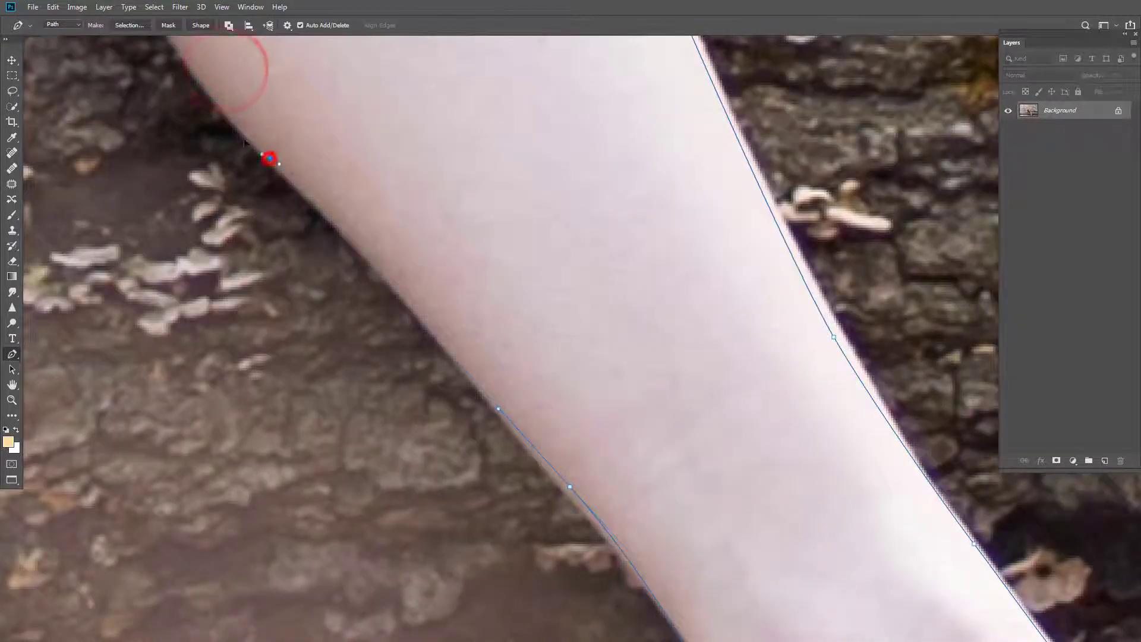
pyautogui.moveTo(303, 197); pyautogui.dragTo(299, 185)
pyautogui.moveTo(294, 184); pyautogui.dragTo(479, 456)
pyautogui.moveTo(322, 236); pyautogui.dragTo(300, 173)
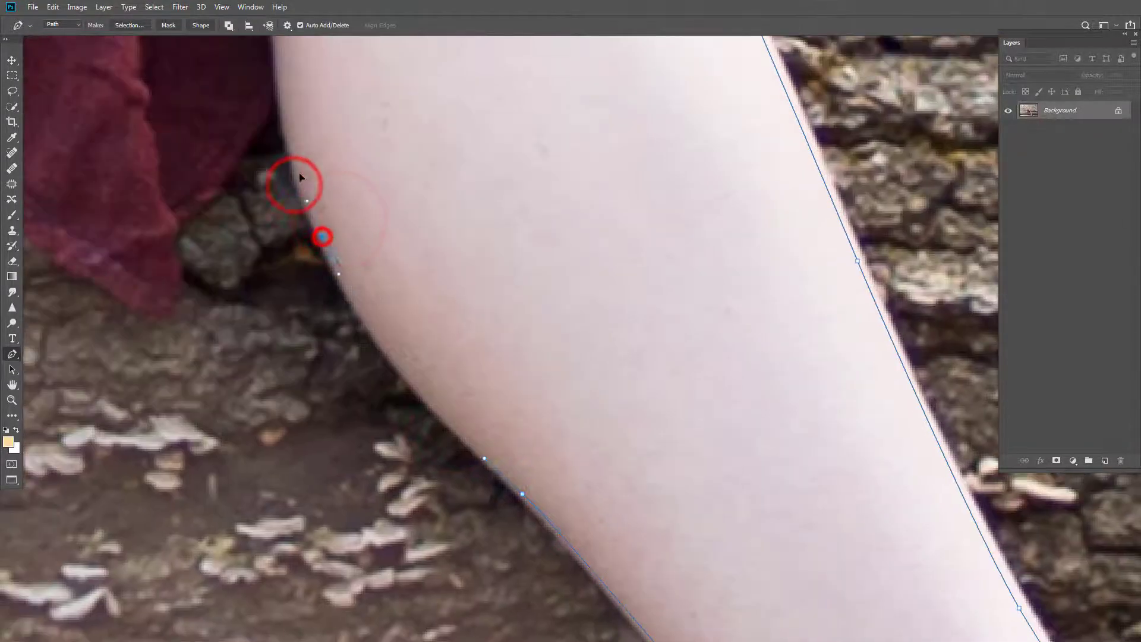
# Outline the hanging corner of the red dress beside the calf with the pen path
pyautogui.click(232, 168)
pyautogui.click(188, 219)
pyautogui.moveTo(218, 194); pyautogui.dragTo(177, 234)
pyautogui.click(180, 228)
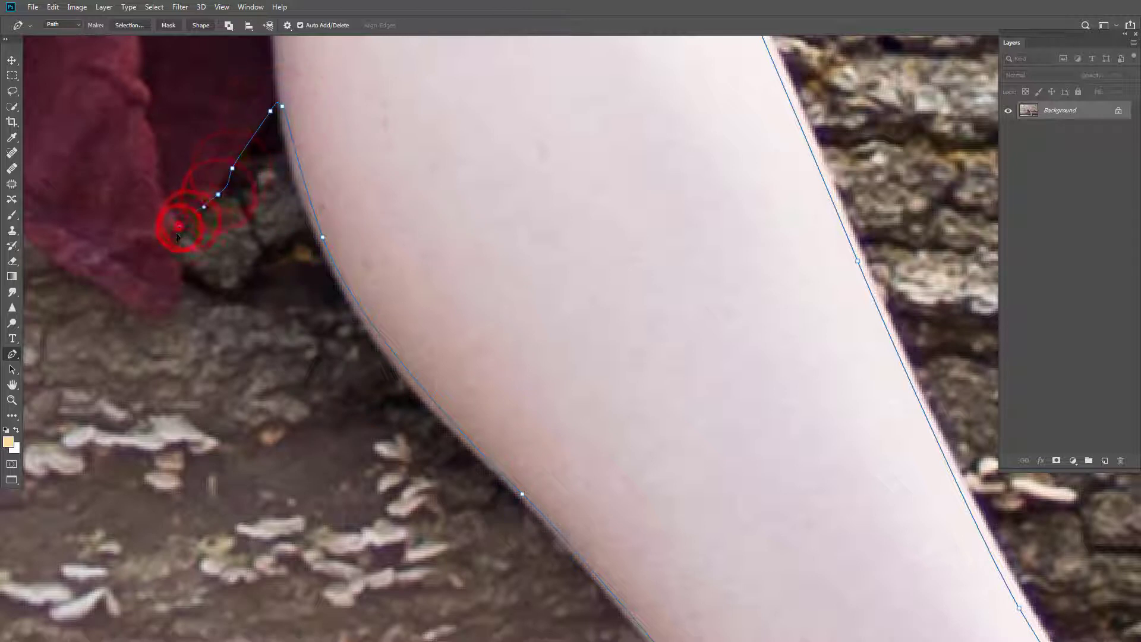
pyautogui.moveTo(171, 306); pyautogui.dragTo(168, 315)
pyautogui.moveTo(142, 313); pyautogui.dragTo(137, 310)
pyautogui.moveTo(90, 270); pyautogui.dragTo(361, 378)
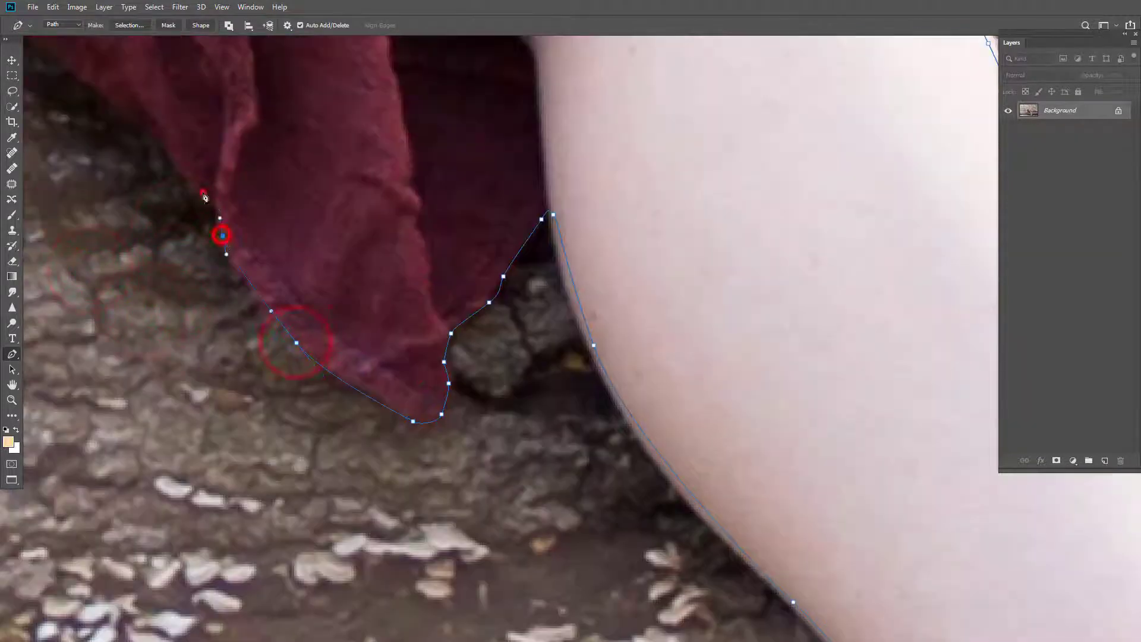
# Continue the pen path along the dress's lower edge where it rests on the log
pyautogui.moveTo(430, 323); pyautogui.dragTo(570, 408)
pyautogui.moveTo(473, 342); pyautogui.dragTo(461, 335)
pyautogui.moveTo(428, 323); pyautogui.dragTo(385, 308)
pyautogui.moveTo(322, 264); pyautogui.dragTo(281, 238)
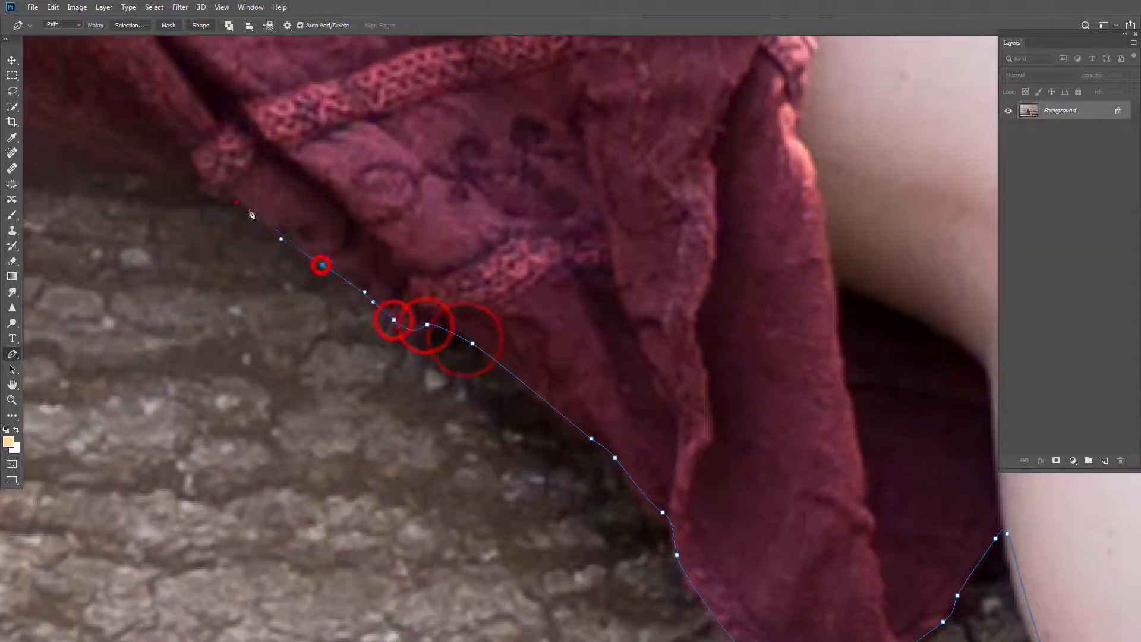
pyautogui.moveTo(237, 202); pyautogui.dragTo(212, 195)
pyautogui.moveTo(175, 185); pyautogui.dragTo(570, 359)
pyautogui.moveTo(147, 311); pyautogui.dragTo(128, 306)
pyautogui.moveTo(109, 266); pyautogui.dragTo(456, 313)
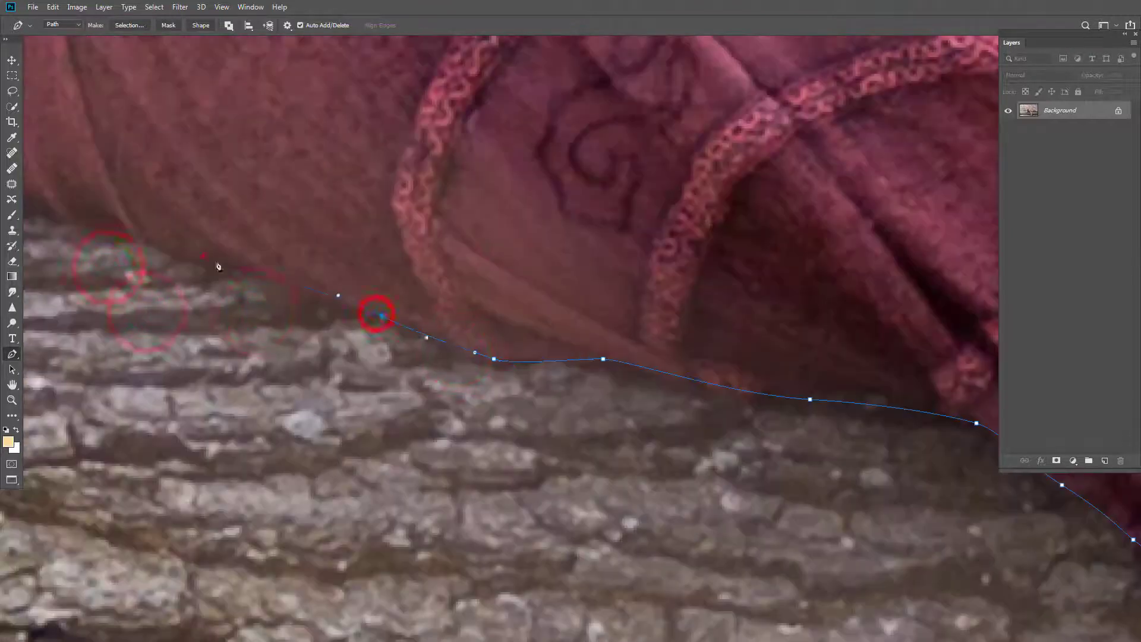
pyautogui.moveTo(468, 238); pyautogui.dragTo(887, 283)
# Trace from the back of the dress around the hanging hair tips just above the log
pyautogui.moveTo(157, 41); pyautogui.dragTo(376, 275)
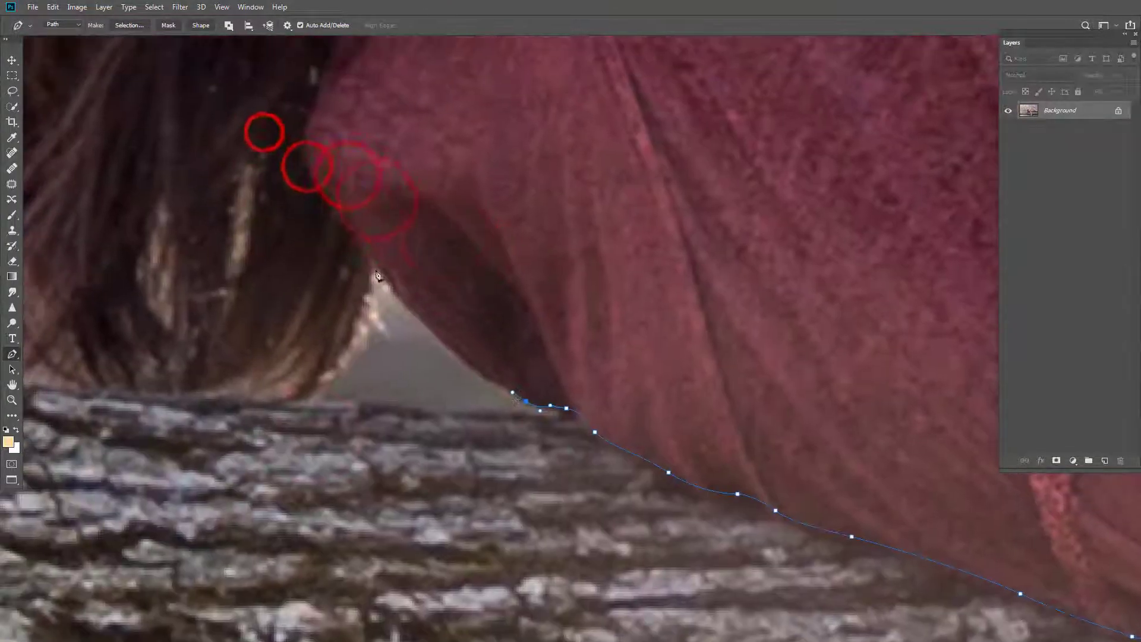
pyautogui.moveTo(240, 385); pyautogui.dragTo(223, 385)
pyautogui.moveTo(152, 384); pyautogui.dragTo(127, 382)
pyautogui.moveTo(94, 362); pyautogui.dragTo(381, 379)
pyautogui.moveTo(341, 385); pyautogui.dragTo(319, 375)
pyautogui.moveTo(280, 335); pyautogui.dragTo(266, 318)
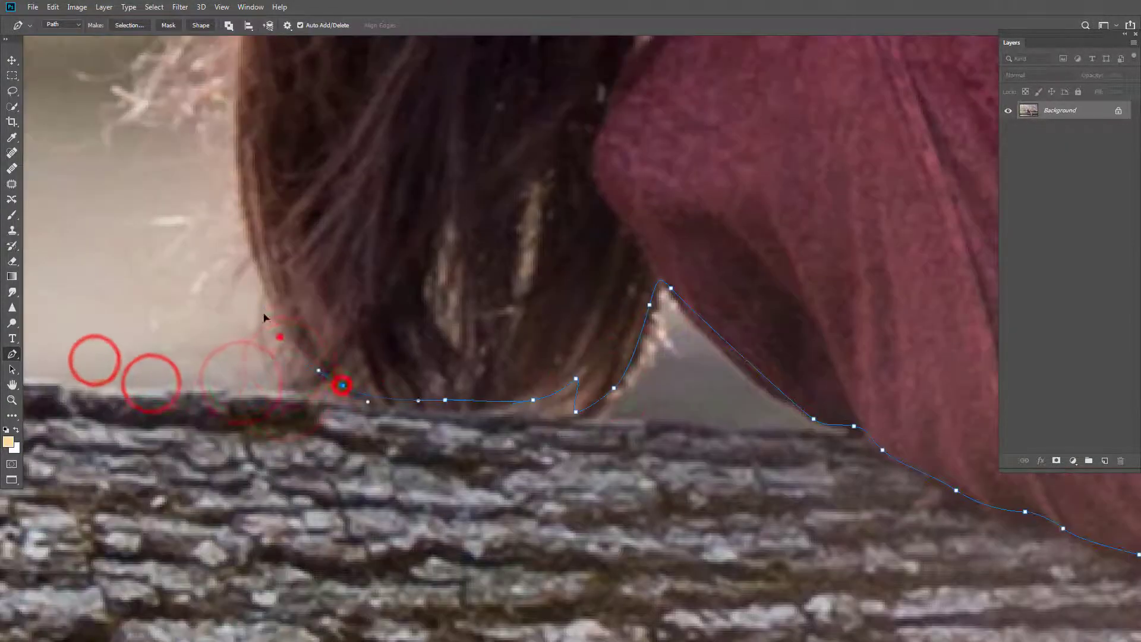
# Follow the outer edge of the long hair upward to the inner side of the supporting arm
pyautogui.moveTo(236, 141); pyautogui.dragTo(351, 296)
pyautogui.keyDown('alt'); pyautogui.click(350, 295); pyautogui.keyUp('alt')
pyautogui.moveTo(330, 334); pyautogui.dragTo(324, 268)
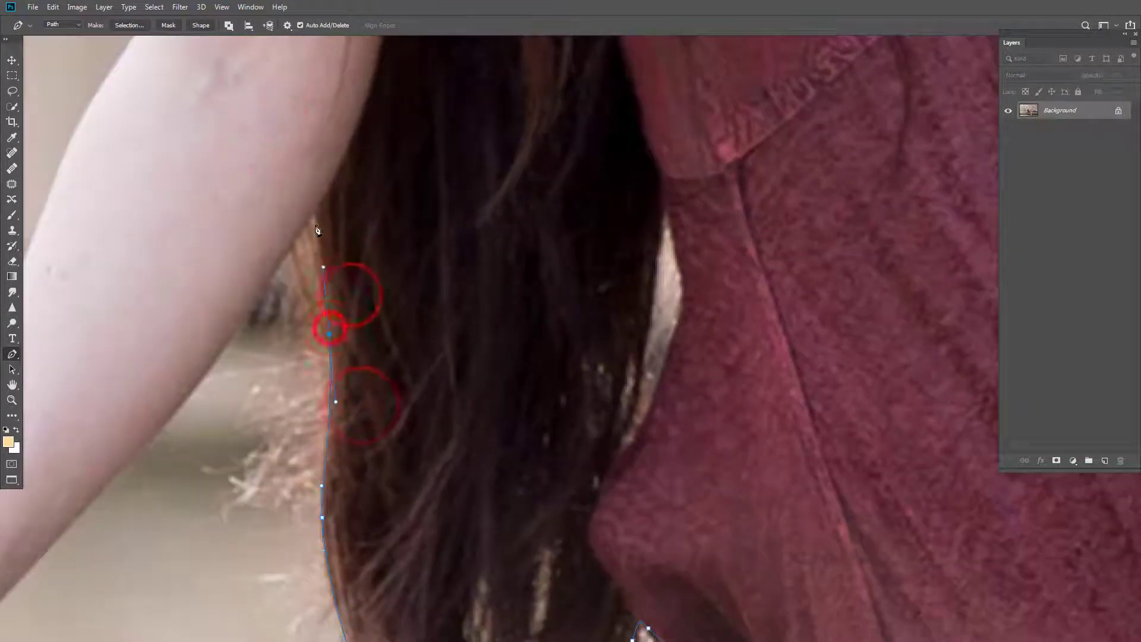
pyautogui.click(286, 249)
# Trace the underside of the supporting forearm down to the wrist and the heel of the hand on the log
pyautogui.moveTo(258, 293); pyautogui.dragTo(434, 118)
pyautogui.moveTo(359, 224); pyautogui.dragTo(506, 250)
pyautogui.keyDown('ctrl'); pyautogui.click(305, 271); pyautogui.keyUp('ctrl')
pyautogui.click(447, 321)
pyautogui.moveTo(417, 336); pyautogui.dragTo(382, 370)
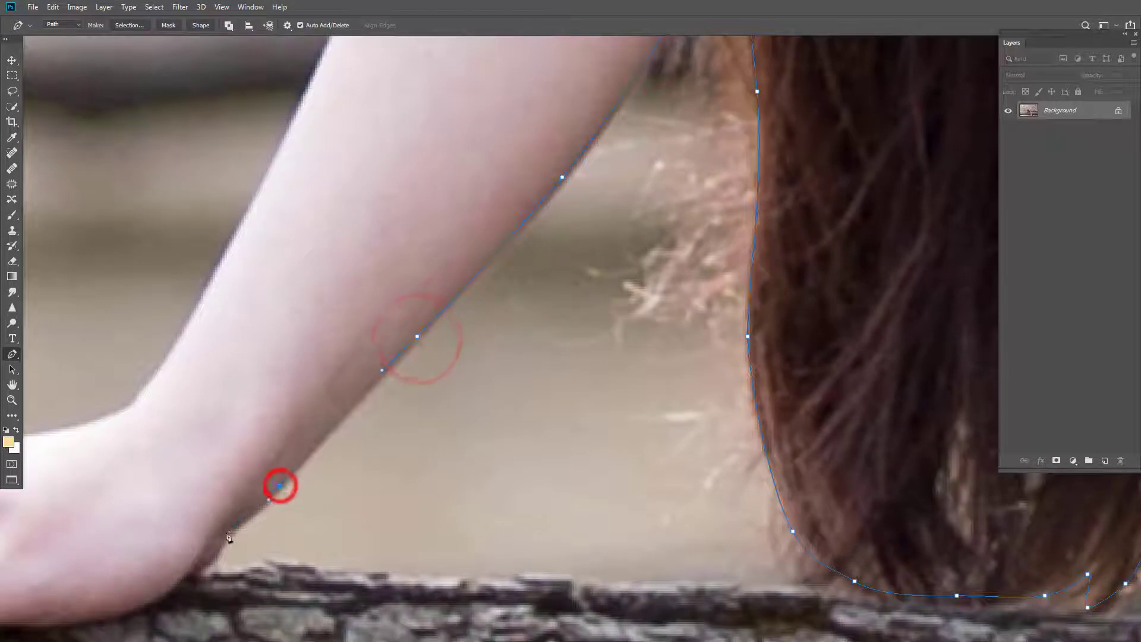
pyautogui.moveTo(327, 498); pyautogui.dragTo(501, 410)
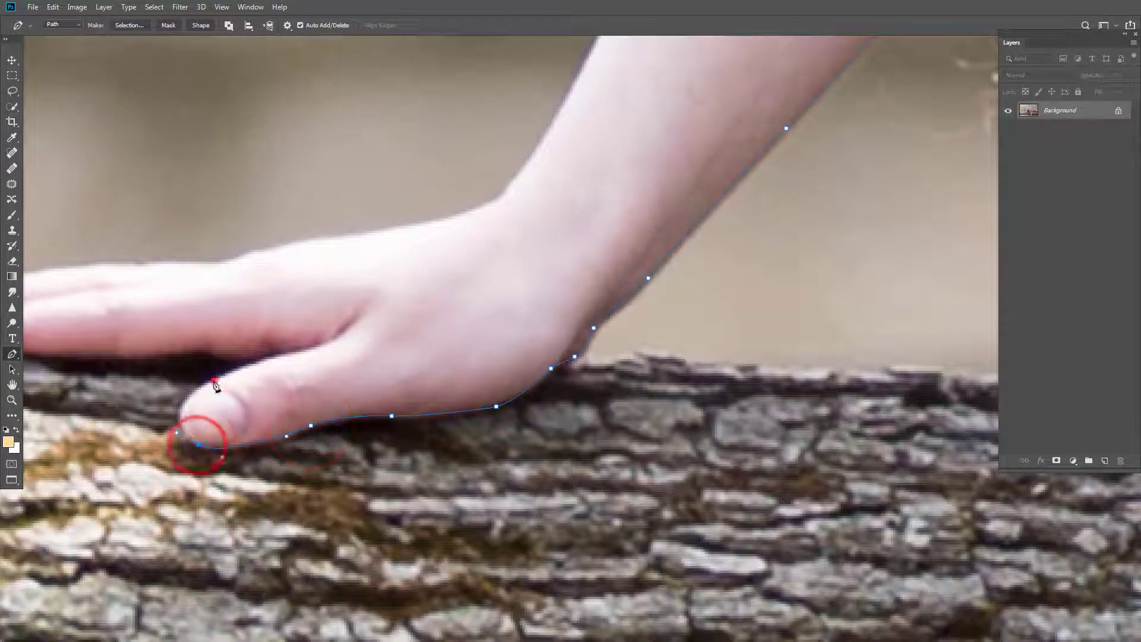
# Continue the pen path from the thumb along the underside of the fingers toward the fingertips
pyautogui.click(259, 355)
pyautogui.moveTo(216, 354); pyautogui.dragTo(200, 352)
pyautogui.moveTo(187, 354); pyautogui.dragTo(178, 355)
pyautogui.moveTo(102, 358); pyautogui.dragTo(228, 351)
pyautogui.moveTo(171, 352); pyautogui.dragTo(518, 358)
pyautogui.moveTo(508, 357); pyautogui.dragTo(498, 356)
pyautogui.moveTo(424, 338); pyautogui.dragTo(421, 332)
pyautogui.moveTo(420, 327); pyautogui.dragTo(383, 288)
pyautogui.moveTo(420, 277); pyautogui.dragTo(408, 335)
pyautogui.hotkey('ctrl', 'z')
pyautogui.hotkey('ctrl', 'z')
# Trace around the outermost fingertip and along the top of the fingers to the back of the hand
pyautogui.moveTo(312, 377); pyautogui.dragTo(305, 365)
pyautogui.moveTo(307, 349); pyautogui.dragTo(324, 343)
pyautogui.moveTo(445, 334); pyautogui.dragTo(460, 332)
pyautogui.moveTo(478, 330); pyautogui.dragTo(502, 329)
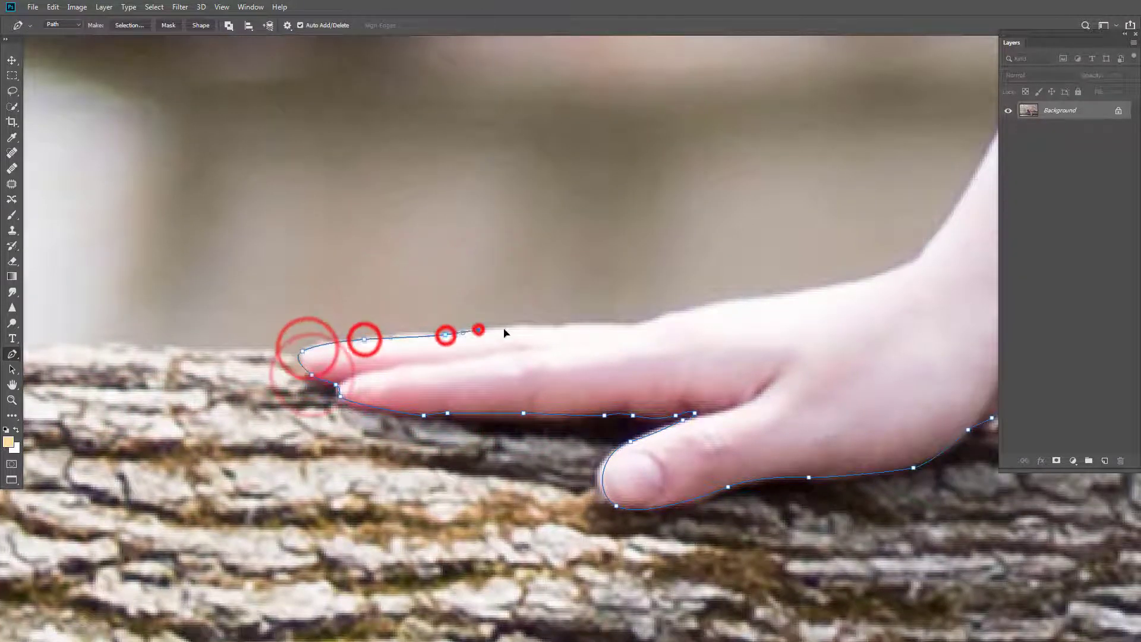
pyautogui.moveTo(579, 323); pyautogui.dragTo(596, 323)
pyautogui.moveTo(640, 322); pyautogui.dragTo(714, 309)
# Extend the pen path over the back of the hand and around the wrist onto the forearm
pyautogui.moveTo(781, 307); pyautogui.dragTo(380, 420)
pyautogui.moveTo(446, 397); pyautogui.dragTo(545, 336)
pyautogui.moveTo(586, 315); pyautogui.dragTo(583, 320)
pyautogui.hotkey('ctrl', 'z')
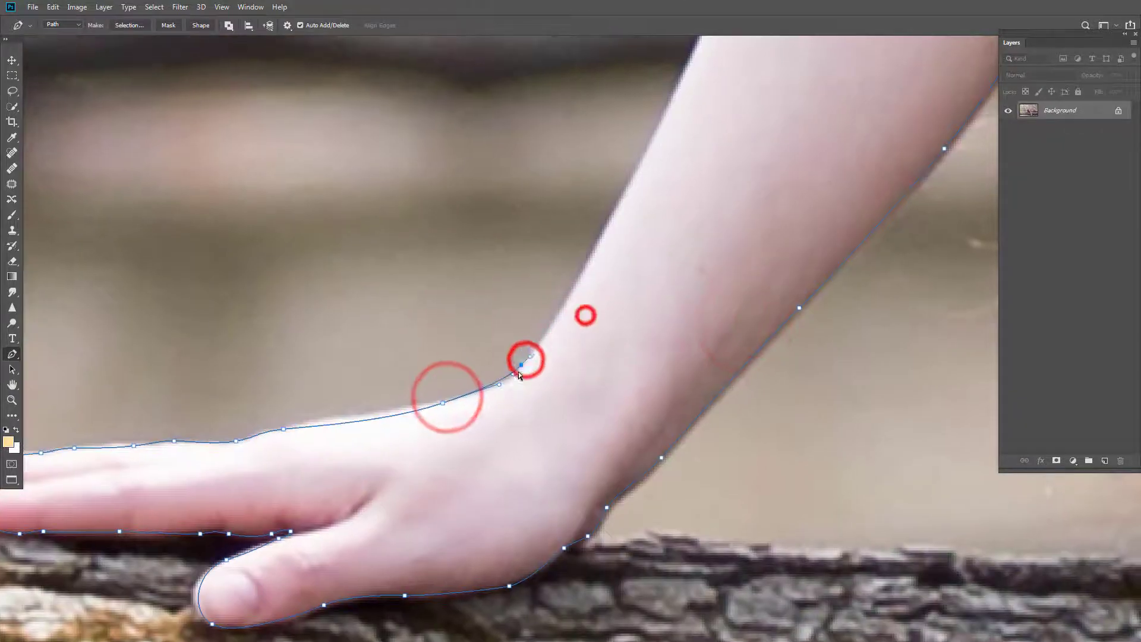
pyautogui.moveTo(527, 362); pyautogui.dragTo(546, 338)
pyautogui.moveTo(599, 283); pyautogui.dragTo(391, 505)
# Trace the outer edge of the supporting arm up to the strand of hair covering the upper arm
pyautogui.moveTo(510, 234); pyautogui.dragTo(461, 463)
pyautogui.moveTo(520, 270); pyautogui.dragTo(542, 173)
pyautogui.moveTo(545, 125); pyautogui.dragTo(533, 349)
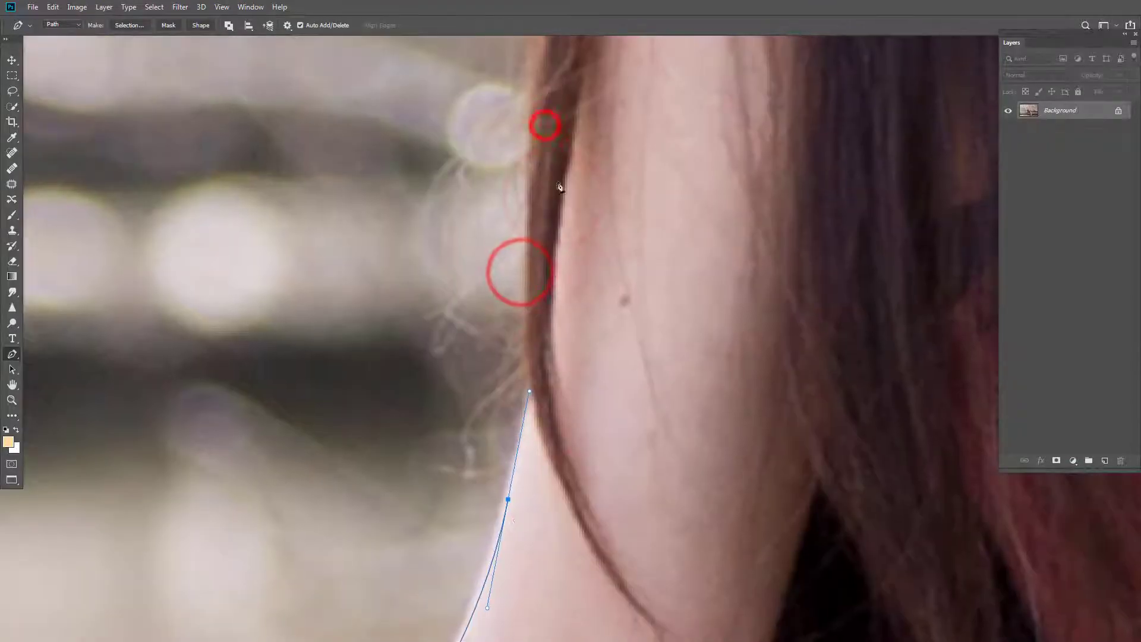
pyautogui.moveTo(543, 115); pyautogui.dragTo(482, 492)
pyautogui.keyDown('alt'); pyautogui.click(604, 117); pyautogui.keyUp('alt')
# Follow the outer edge of the hair past the shoulder up to the side of the face
pyautogui.moveTo(643, 85); pyautogui.dragTo(554, 326)
pyautogui.moveTo(498, 192); pyautogui.dragTo(507, 137)
pyautogui.keyDown('alt'); pyautogui.click(551, 163); pyautogui.keyUp('alt')
pyautogui.moveTo(569, 158); pyautogui.dragTo(498, 348)
pyautogui.moveTo(471, 159); pyautogui.dragTo(473, 130)
pyautogui.moveTo(494, 69); pyautogui.dragTo(434, 393)
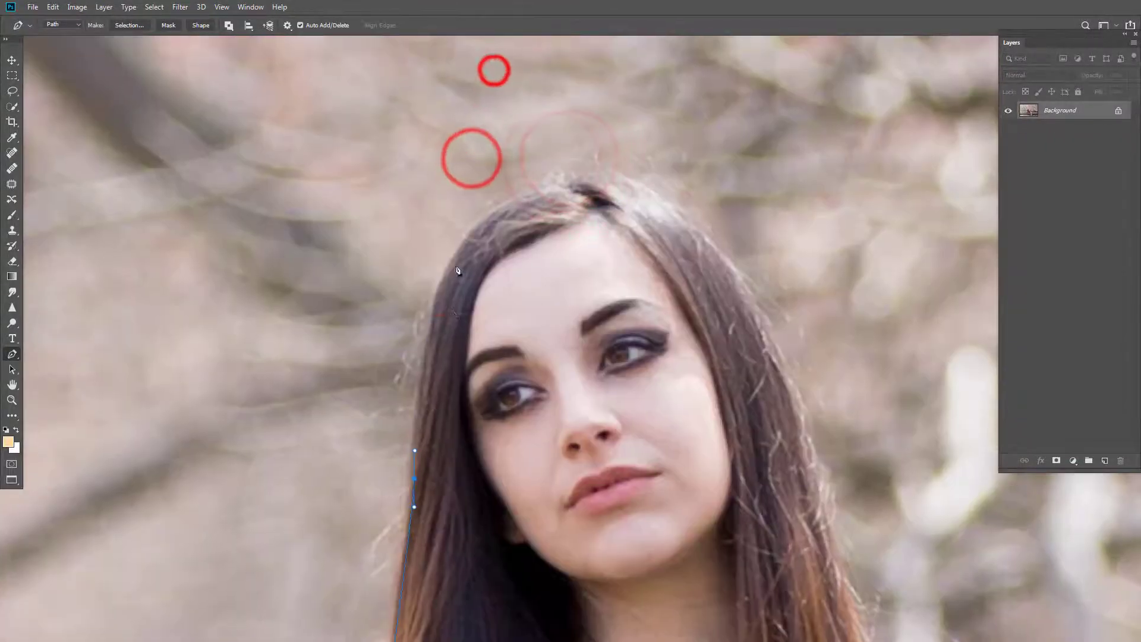
# Trace the hair over the crown of the head and down the opposite side with the pen path
pyautogui.moveTo(458, 247); pyautogui.dragTo(495, 208)
pyautogui.hotkey('ctrl', 'z')
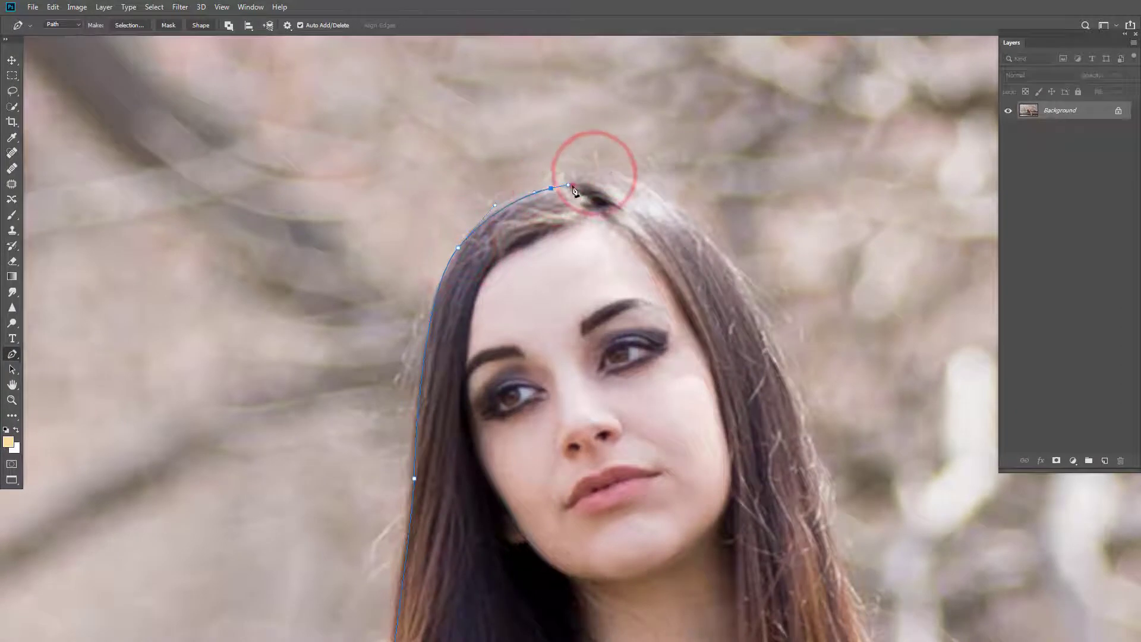
pyautogui.click(744, 285)
pyautogui.click(782, 373)
pyautogui.moveTo(810, 366); pyautogui.dragTo(643, 162)
# Close the pen path at the shoulder, copy the outlined woman to a new layer, and hide the Background layer
pyautogui.click(630, 218)
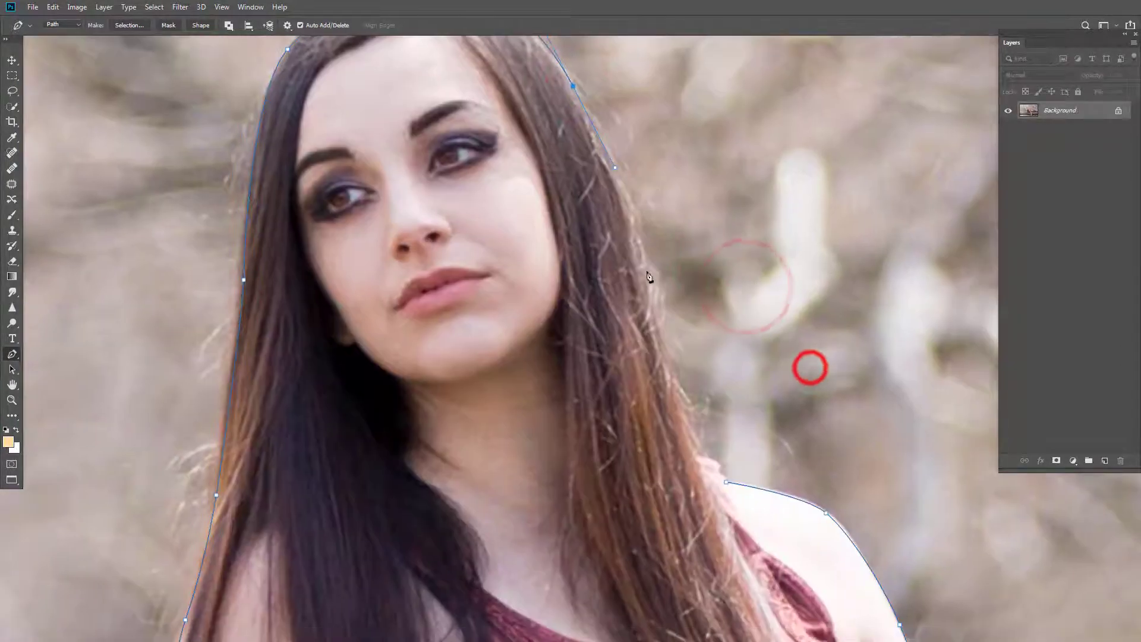
pyautogui.click(646, 290)
pyautogui.moveTo(714, 464); pyautogui.dragTo(718, 466)
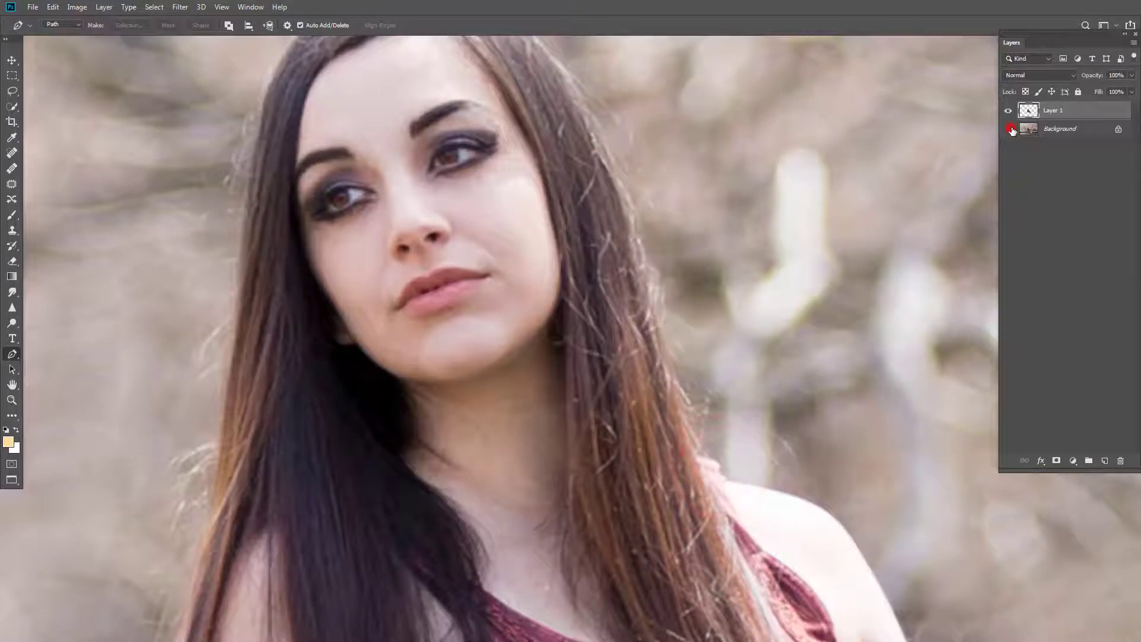
pyautogui.click(1008, 128)
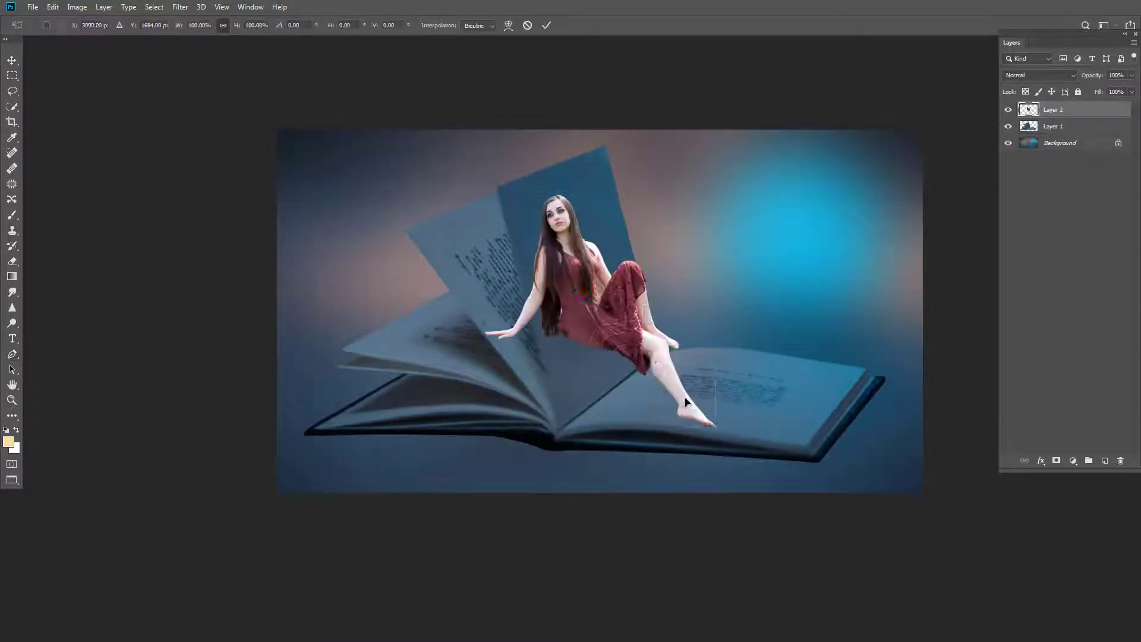
# Scale the pasted woman on Layer 2 to about 83%, rotate her about 6 degrees, and place her on the open book
pyautogui.moveTo(582, 293); pyautogui.dragTo(665, 378)
pyautogui.moveTo(800, 280); pyautogui.dragTo(782, 299)
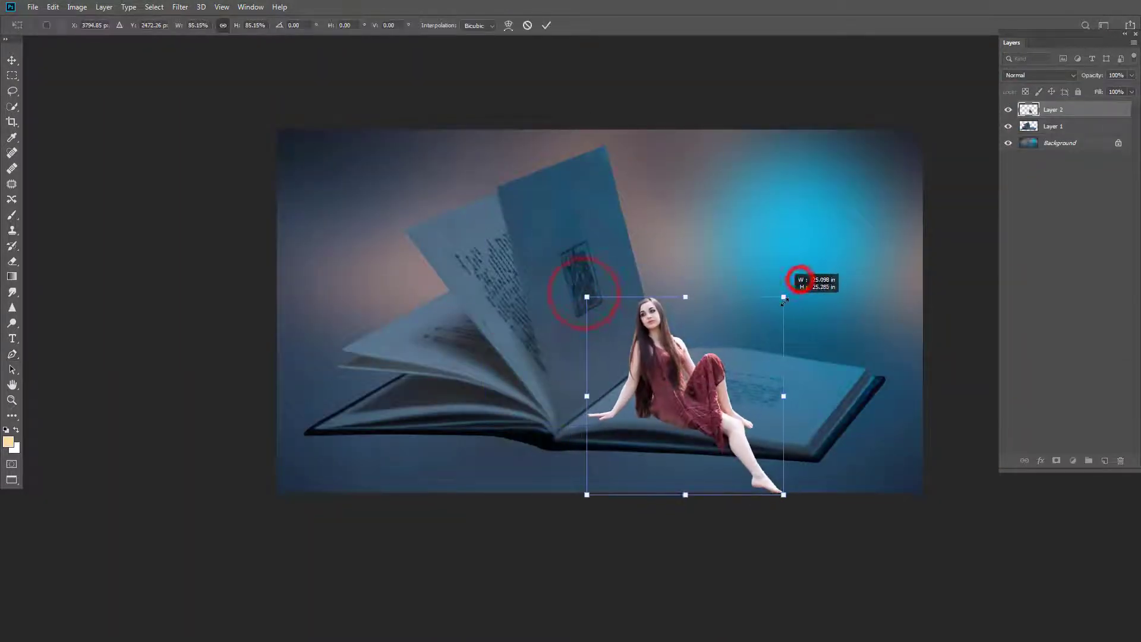
pyautogui.moveTo(740, 249); pyautogui.dragTo(755, 256)
pyautogui.moveTo(687, 325); pyautogui.dragTo(701, 326)
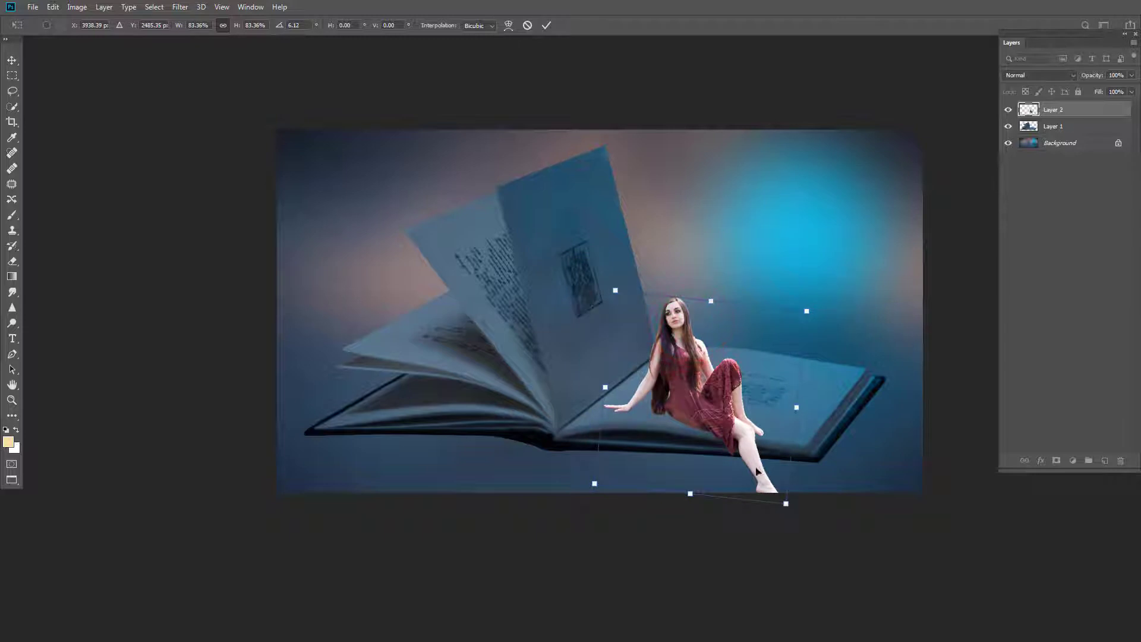
pyautogui.moveTo(779, 501); pyautogui.dragTo(772, 492)
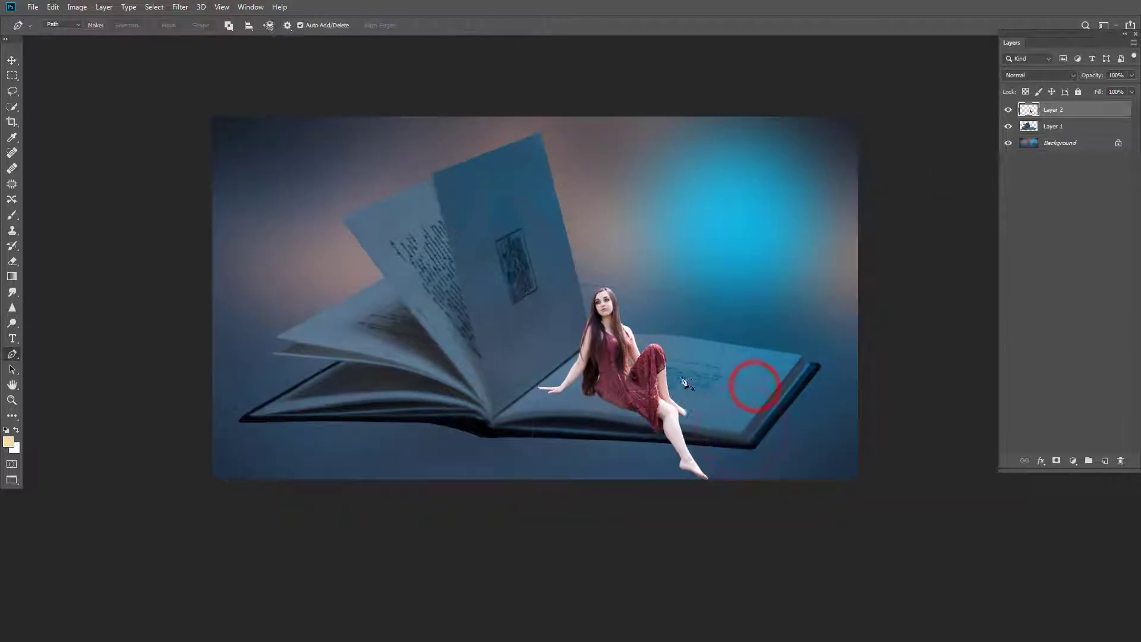
# Transform the woman on Layer 2 again to refine how she sits on the front edge of the book, and apply it
pyautogui.hotkey('ctrl', 't')
pyautogui.moveTo(606, 324); pyautogui.dragTo(615, 361)
pyautogui.press('Return')
pyautogui.press('p')
pyautogui.press('v')
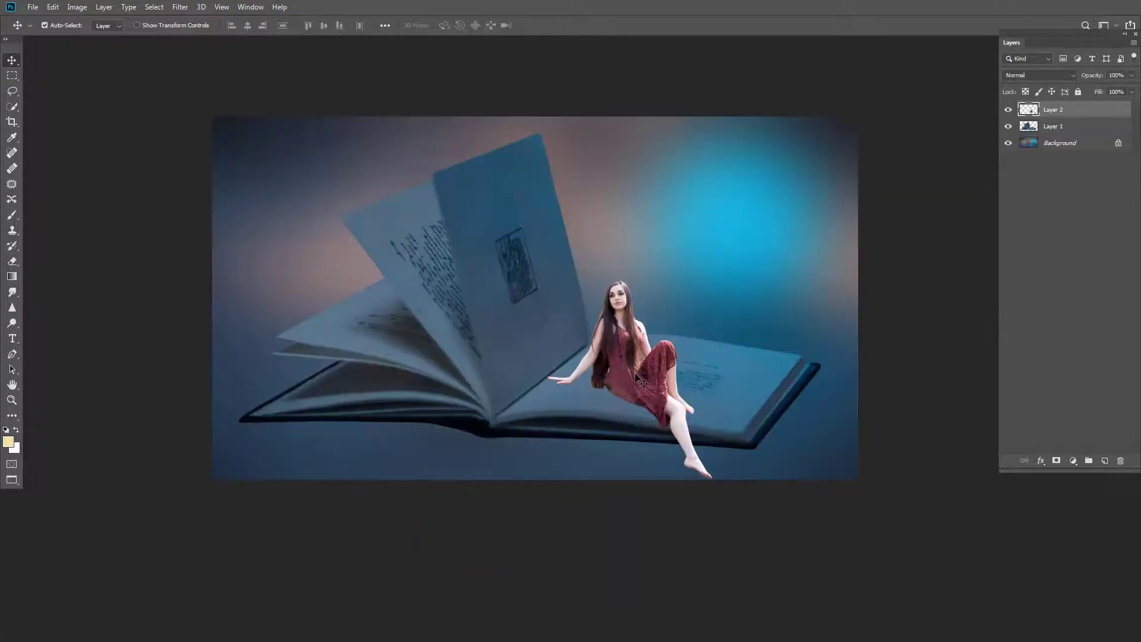
# Paste the campfire image as a new layer, scale it to about 36%, and place it over the book's right page
pyautogui.hotkey('ctrl', 'v')
pyautogui.hotkey('ctrl', 't')
pyautogui.moveTo(751, 115); pyautogui.dragTo(688, 209)
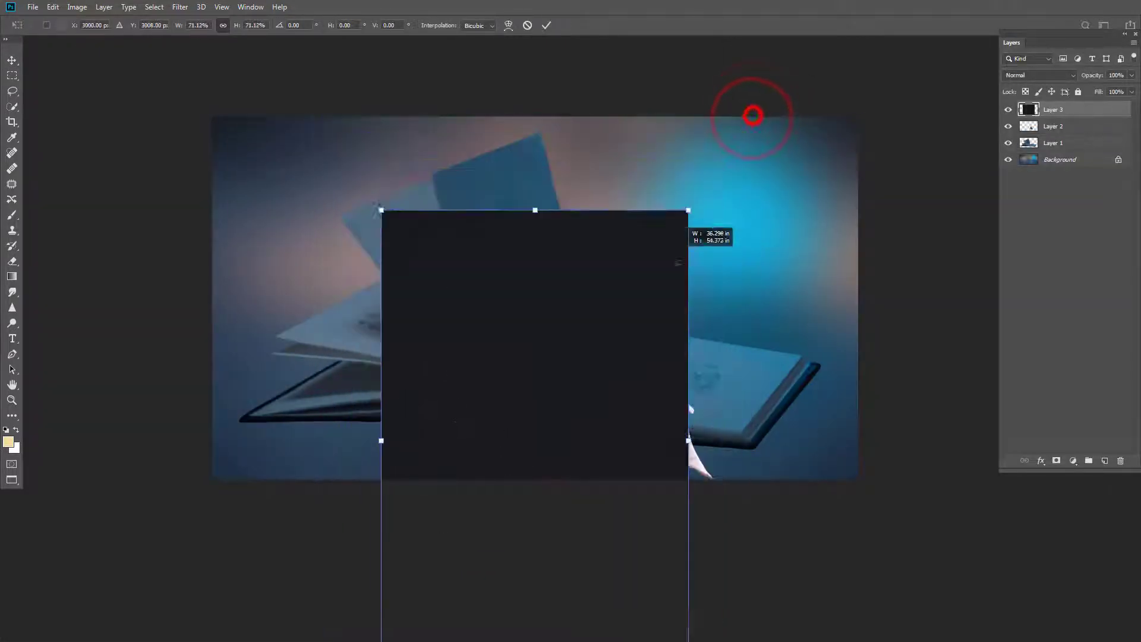
pyautogui.moveTo(679, 263); pyautogui.dragTo(633, 293)
pyautogui.moveTo(560, 458); pyautogui.dragTo(767, 266)
pyautogui.moveTo(837, 393); pyautogui.dragTo(816, 365)
pyautogui.moveTo(786, 321); pyautogui.dragTo(778, 327)
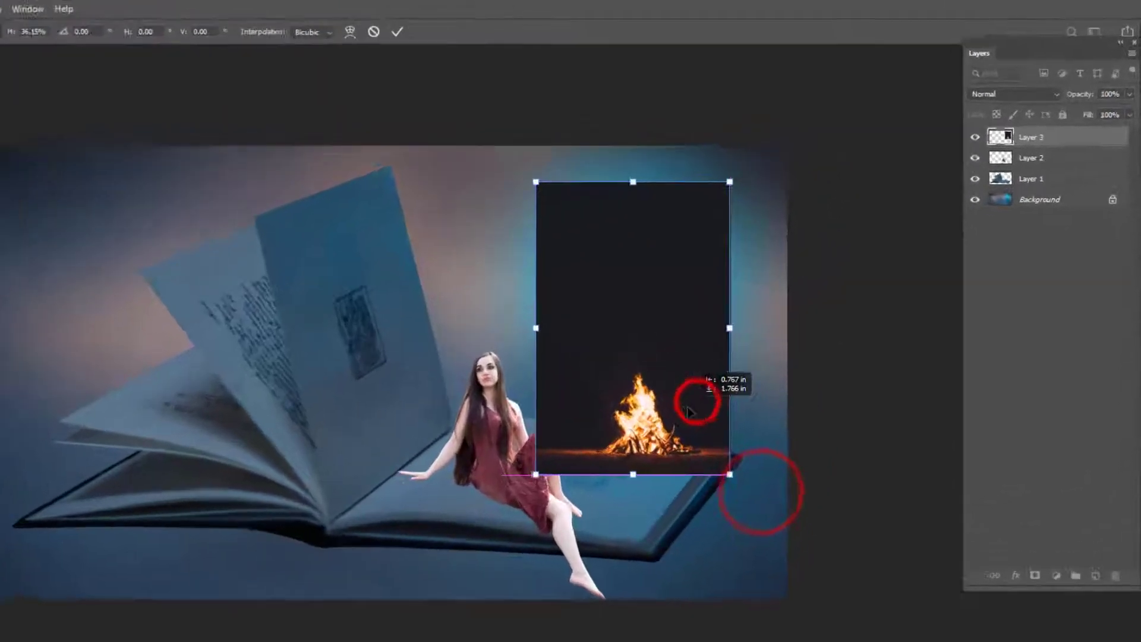
pyautogui.press('Return')
# Set the campfire layer's blend mode to Screen and add a layer mask to it
pyautogui.click(1013, 94)
pyautogui.click(1010, 232)
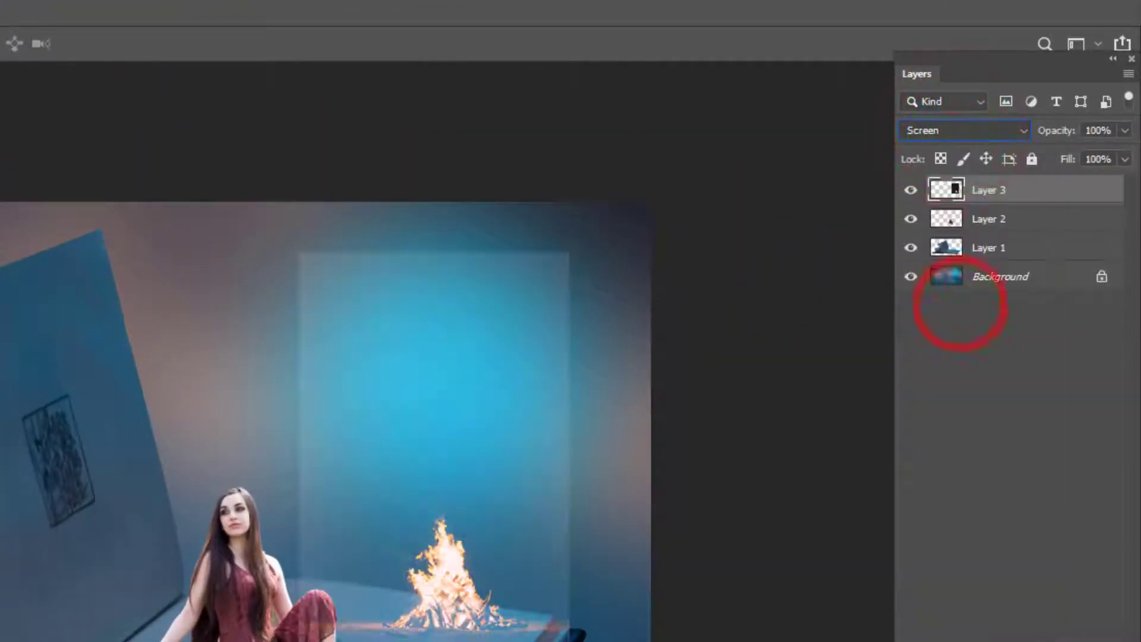
pyautogui.click(1039, 550)
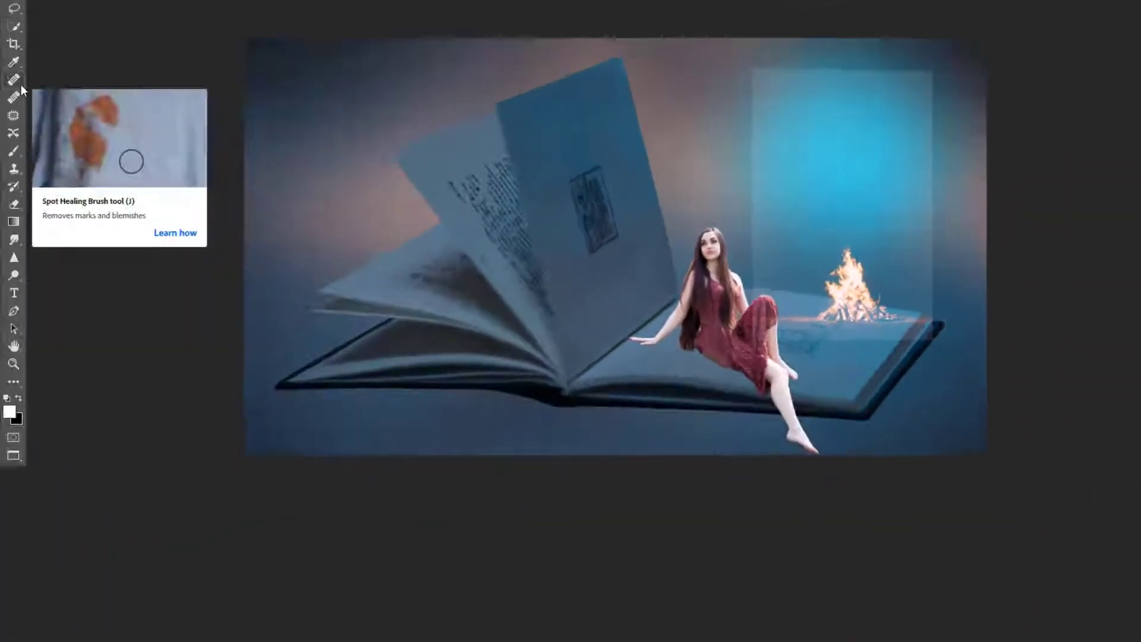
# Mask out the campfire image's rectangular edges with a size 900 Eraser at 73% flow, leaving only the fire
pyautogui.click(13, 203)
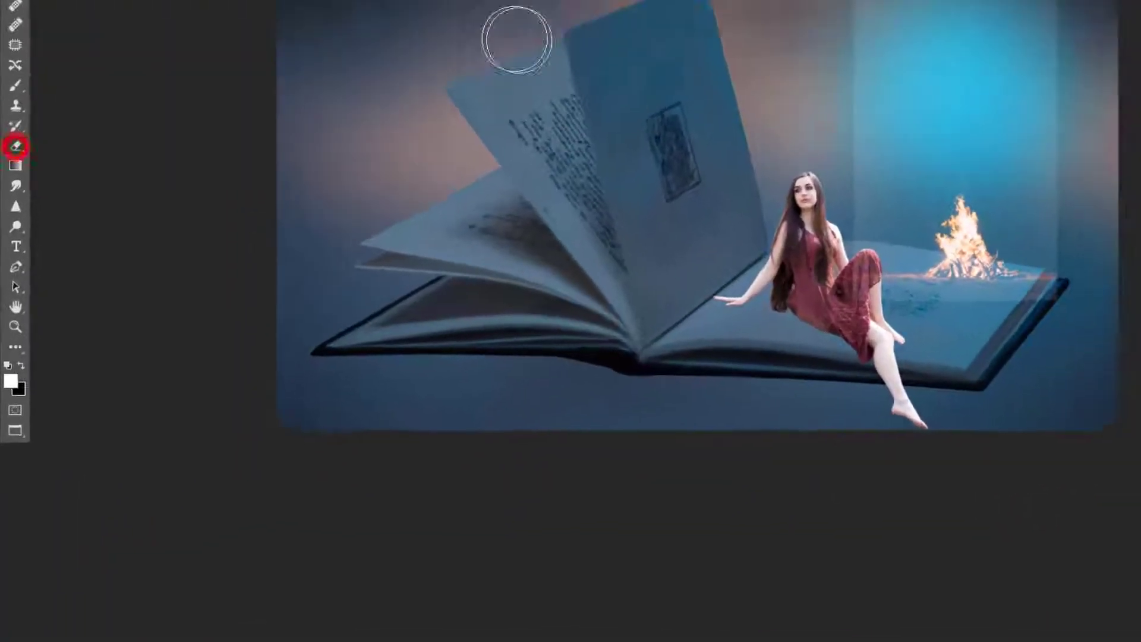
pyautogui.moveTo(638, 154)
pyautogui.mouseDown()
pyautogui.moveTo(761, 117)
pyautogui.moveTo(863, 143)
pyautogui.mouseUp()
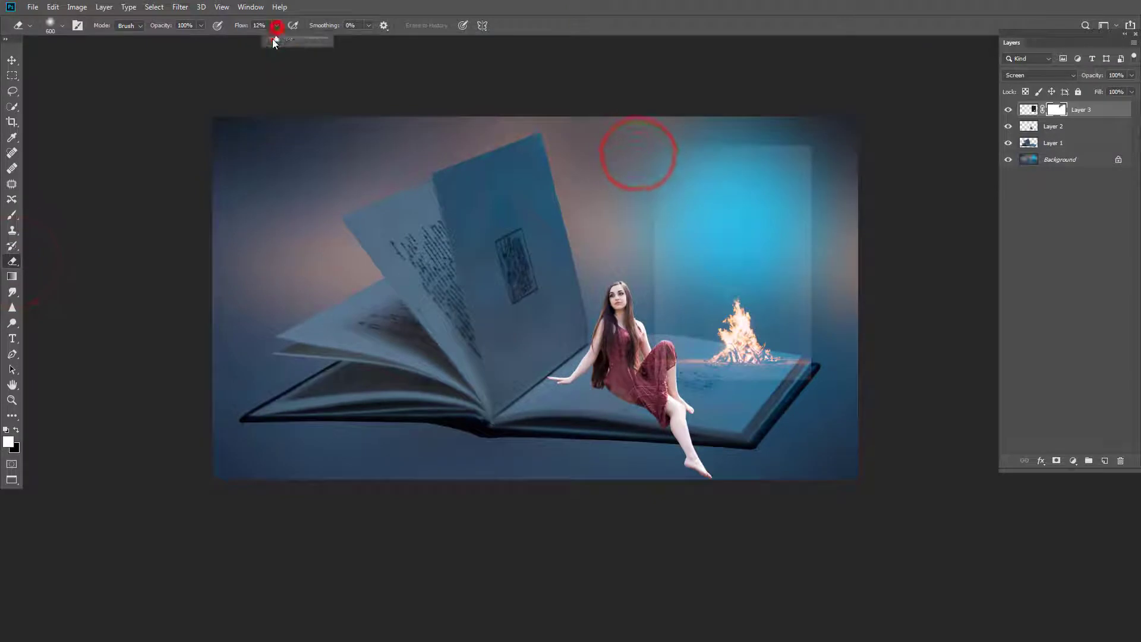
pyautogui.click(307, 43)
pyautogui.press(']')
pyautogui.press(']')
pyautogui.press(']')
pyautogui.moveTo(832, 199)
pyautogui.mouseDown()
pyautogui.moveTo(846, 268)
pyautogui.moveTo(841, 202)
pyautogui.mouseUp()
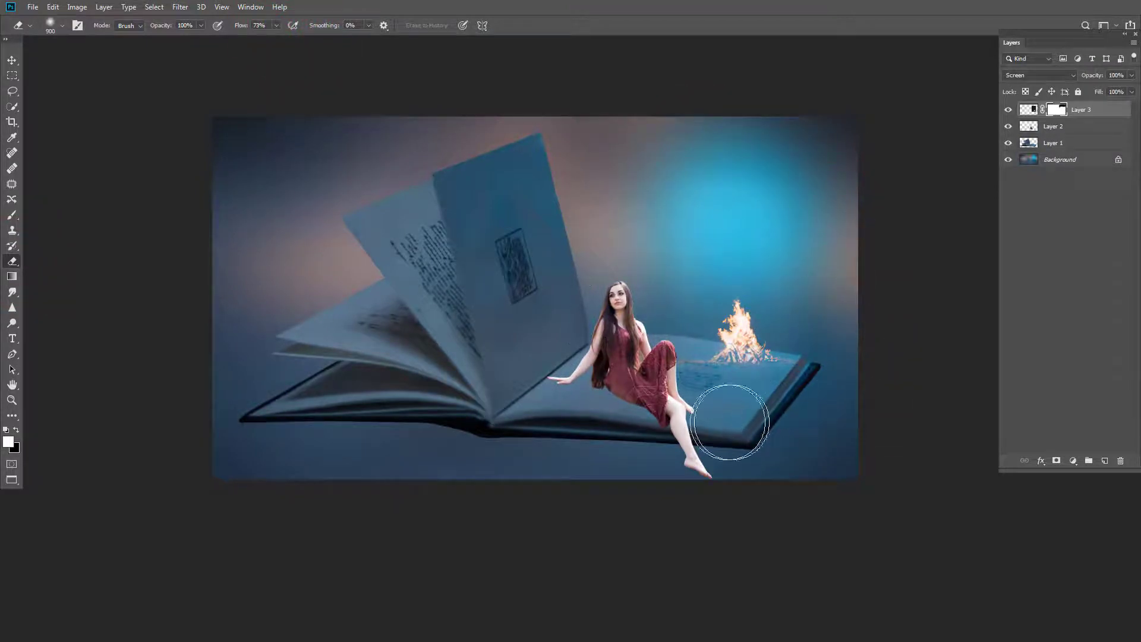
pyautogui.moveTo(730, 422); pyautogui.dragTo(744, 430)
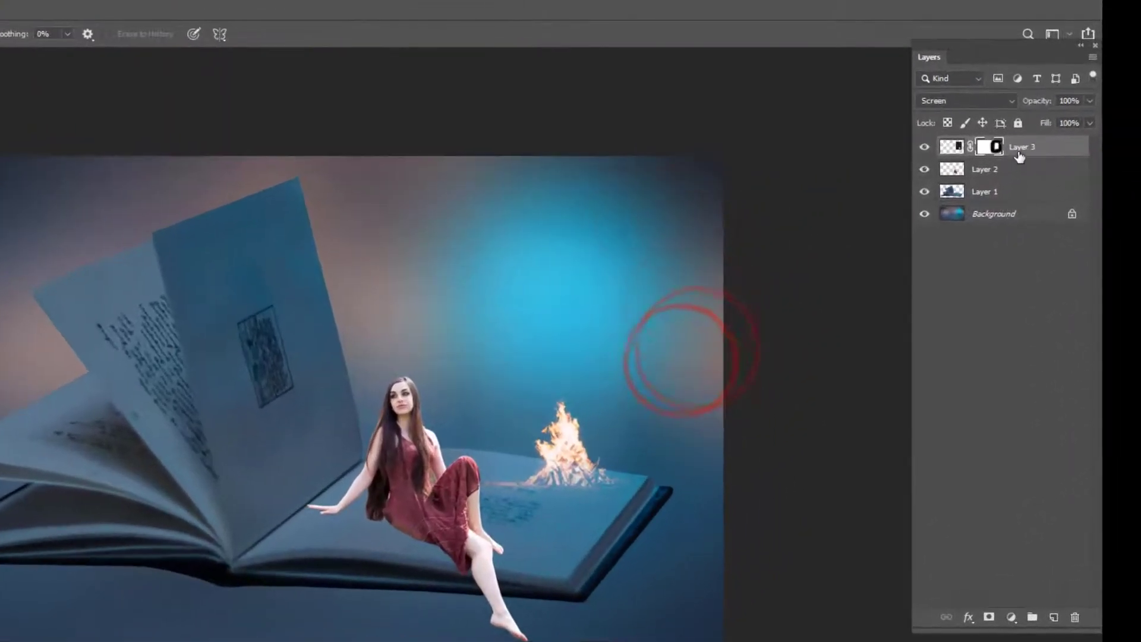
# Duplicate the masked campfire layer and set the copy to Soft Light at 62% opacity
pyautogui.moveTo(1081, 109); pyautogui.dragTo(1107, 464)
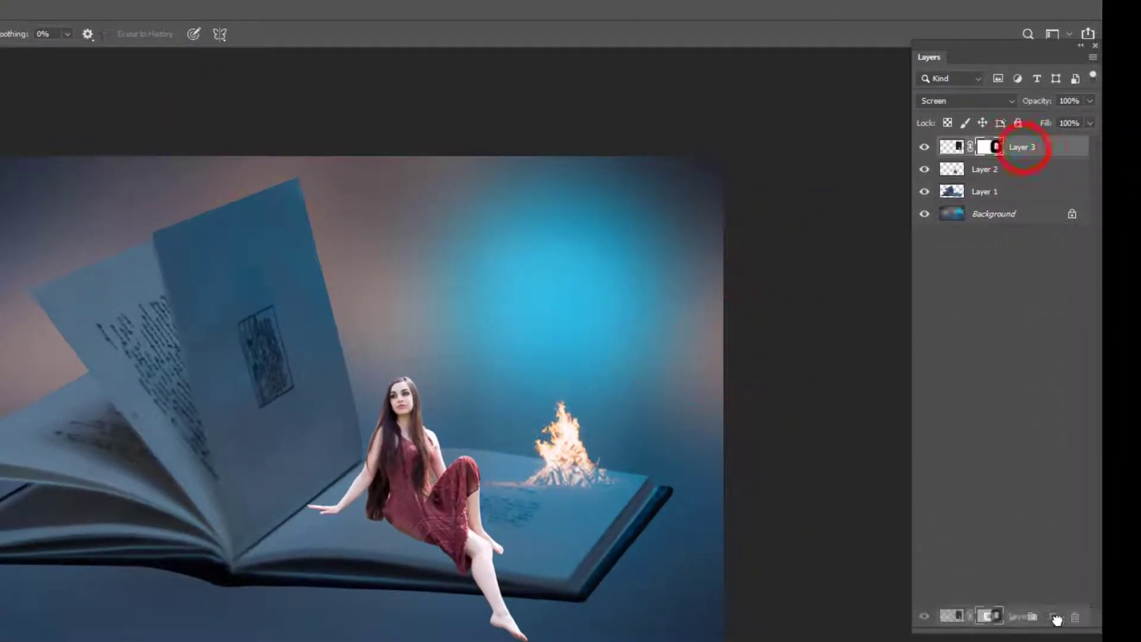
pyautogui.moveTo(1057, 619); pyautogui.dragTo(1054, 618)
pyautogui.click(968, 103)
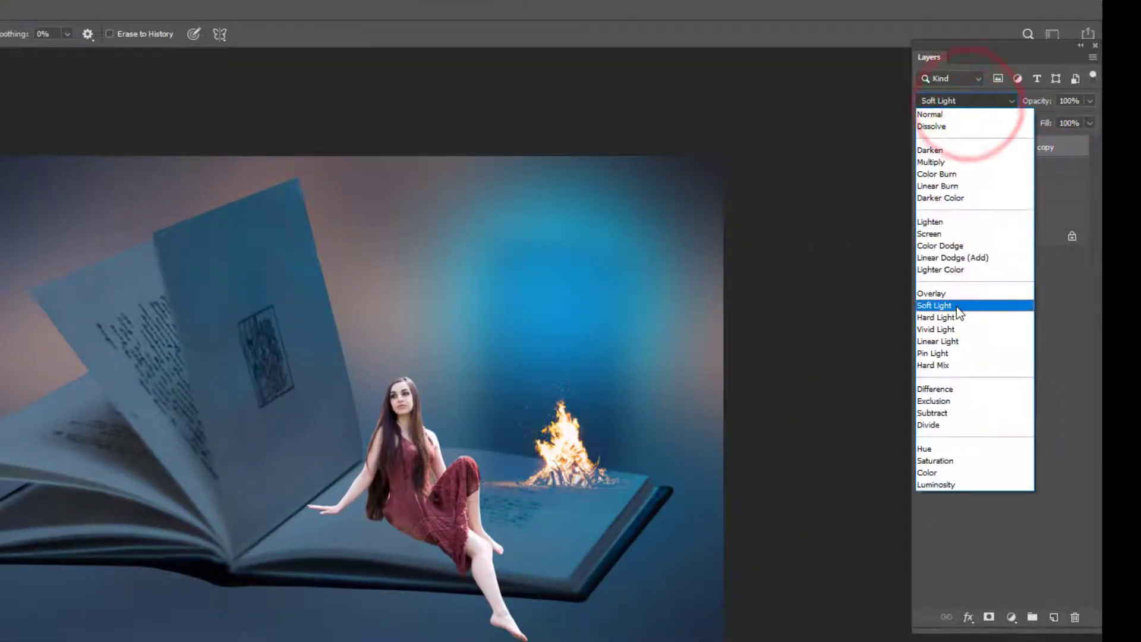
pyautogui.click(956, 306)
pyautogui.click(1090, 101)
pyautogui.click(1065, 118)
pyautogui.moveTo(1065, 118); pyautogui.dragTo(1042, 148)
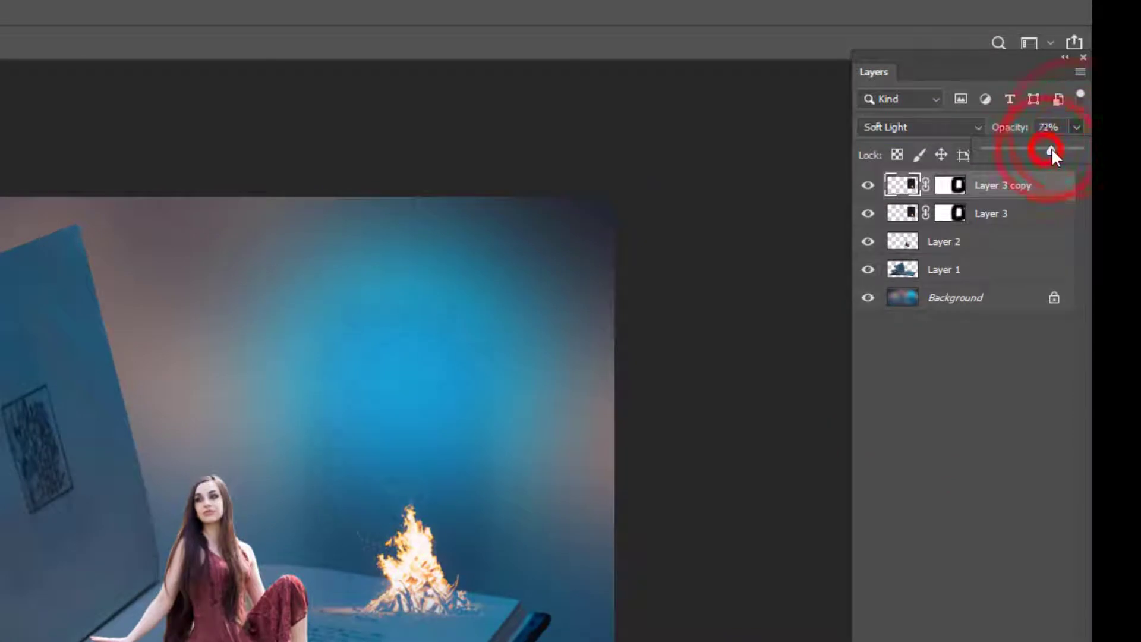
# Scale both campfire layers together to about 131%, rotate them about 5 degrees, and seat the fire on the right page
pyautogui.keyDown('shift'); pyautogui.click(1001, 215); pyautogui.keyUp('shift')
pyautogui.hotkey('ctrl', 't')
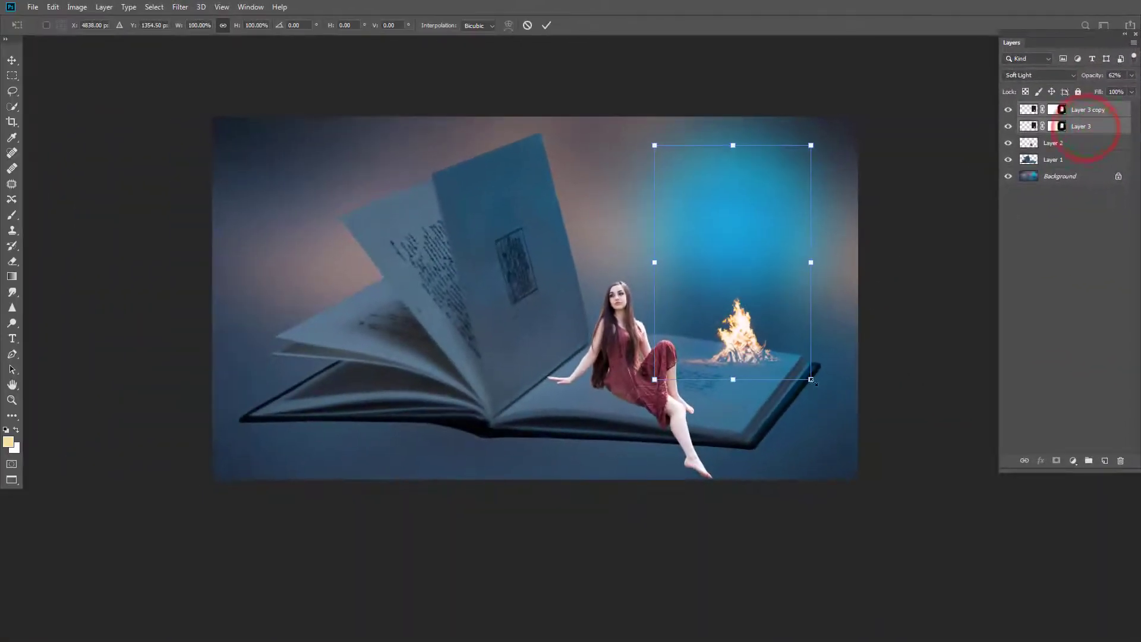
pyautogui.moveTo(812, 381); pyautogui.dragTo(832, 409)
pyautogui.moveTo(792, 326); pyautogui.dragTo(790, 302)
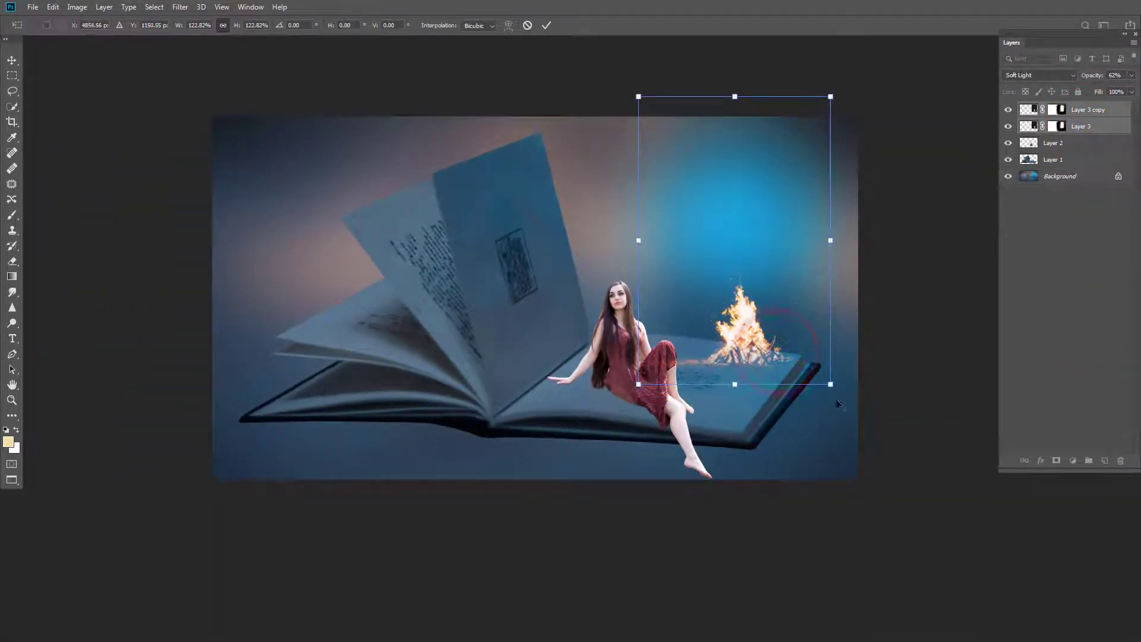
pyautogui.moveTo(830, 416); pyautogui.dragTo(828, 417)
pyautogui.moveTo(849, 392); pyautogui.dragTo(838, 397)
pyautogui.moveTo(712, 317); pyautogui.dragTo(720, 315)
pyautogui.moveTo(826, 389); pyautogui.dragTo(831, 391)
pyautogui.moveTo(791, 359); pyautogui.dragTo(790, 349)
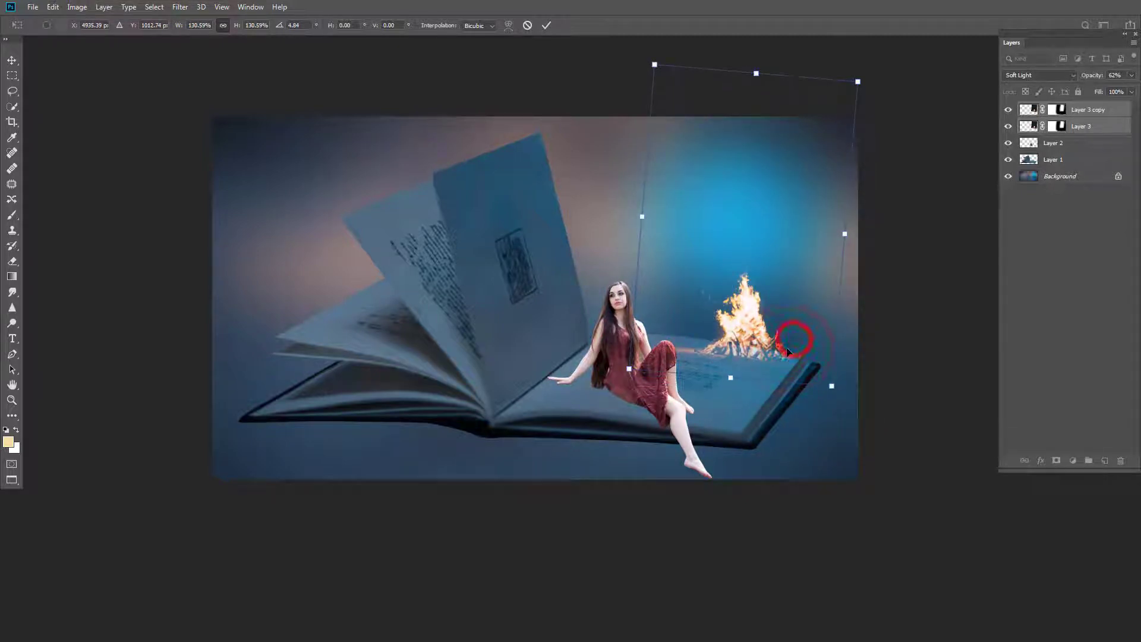
pyautogui.moveTo(788, 292); pyautogui.dragTo(784, 296)
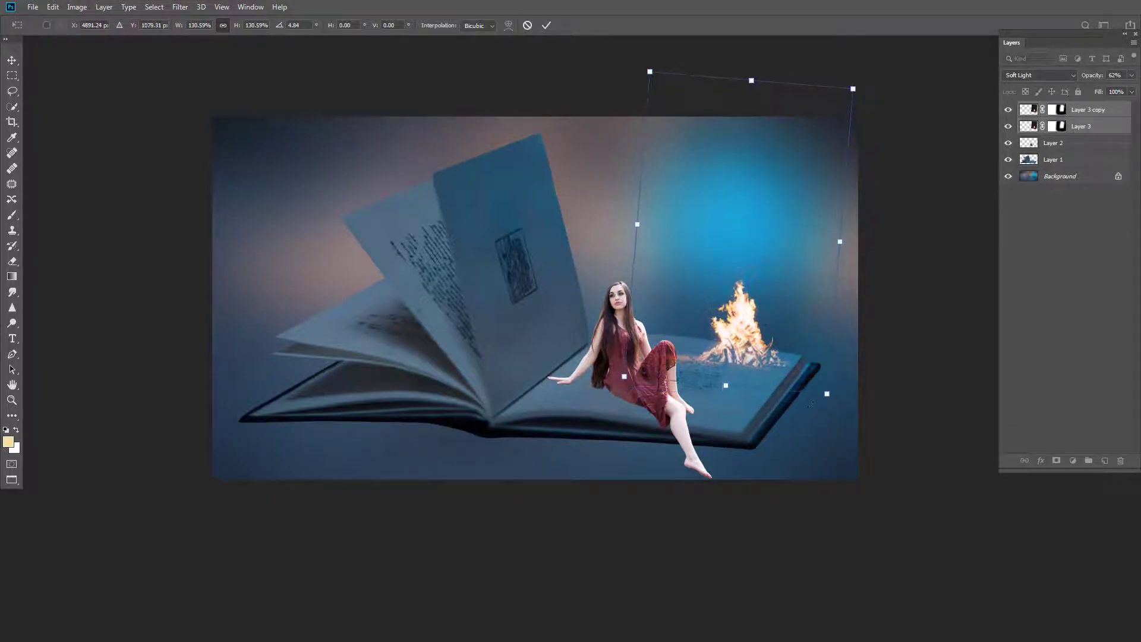
pyautogui.press('Return')
# Erase the campfire layers' masks over the woman's dress and legs
pyautogui.press('e')
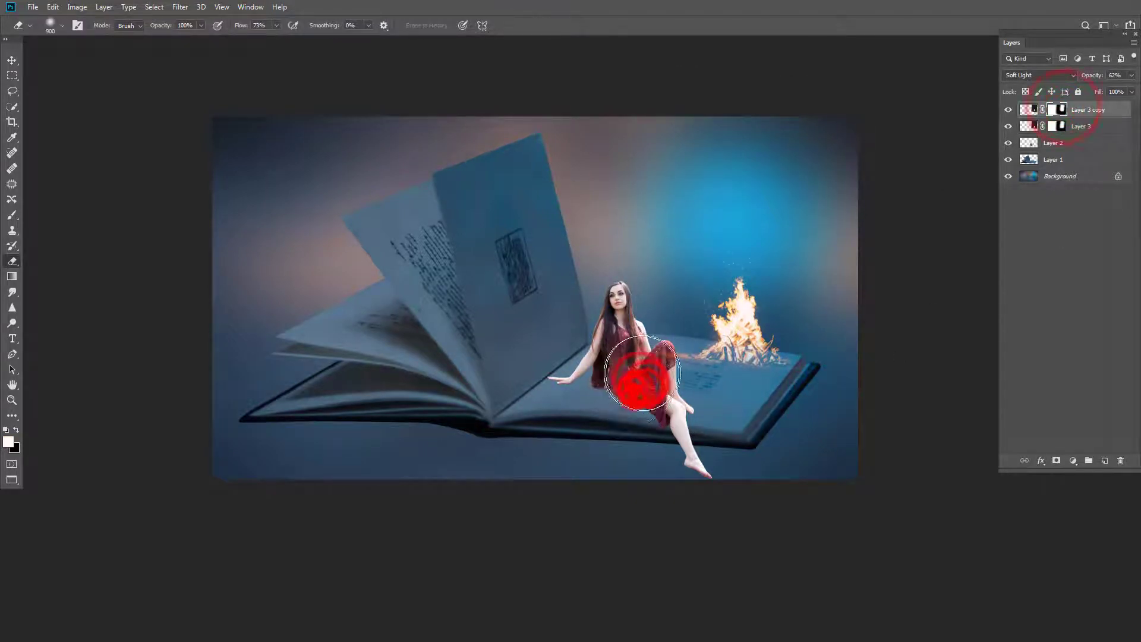
pyautogui.click(1061, 128)
pyautogui.moveTo(643, 383); pyautogui.dragTo(618, 433)
# Nudge the woman on Layer 2 slightly down and to the left on the book's front edge
pyautogui.press('v')
pyautogui.moveTo(641, 341); pyautogui.dragTo(634, 350)
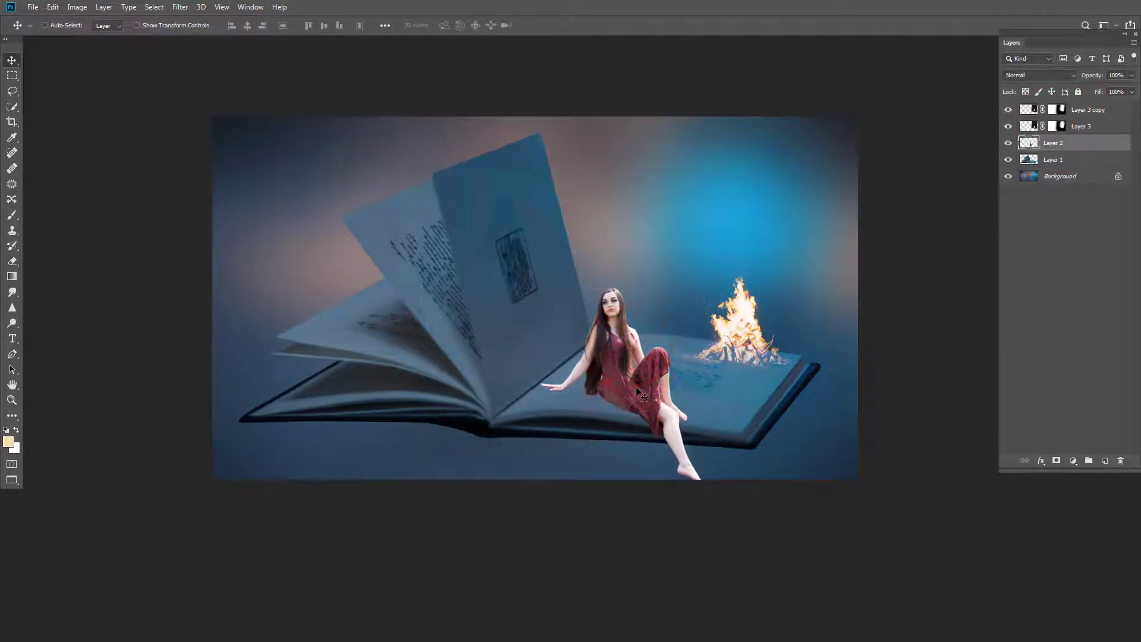
pyautogui.moveTo(730, 329); pyautogui.dragTo(678, 326)
# Create a new layer above the campfire copy, paint an orange glow spot beside the fire, and set the layer to Overlay
pyautogui.click(1080, 112)
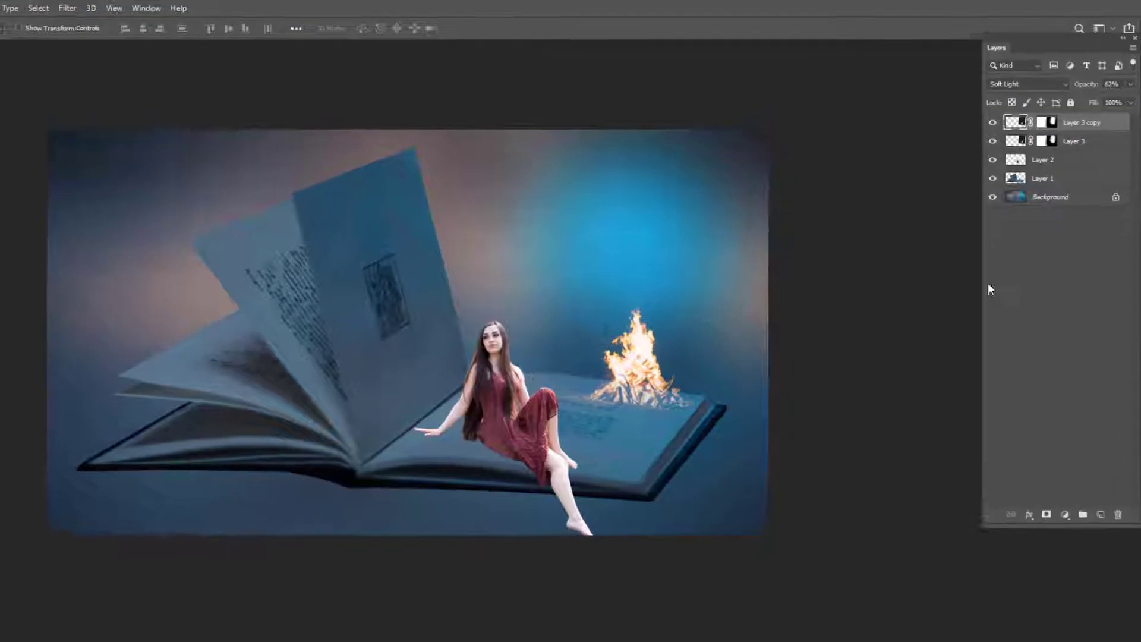
pyautogui.hotkey('ctrl', 'shift', 'n')
pyautogui.press('Return')
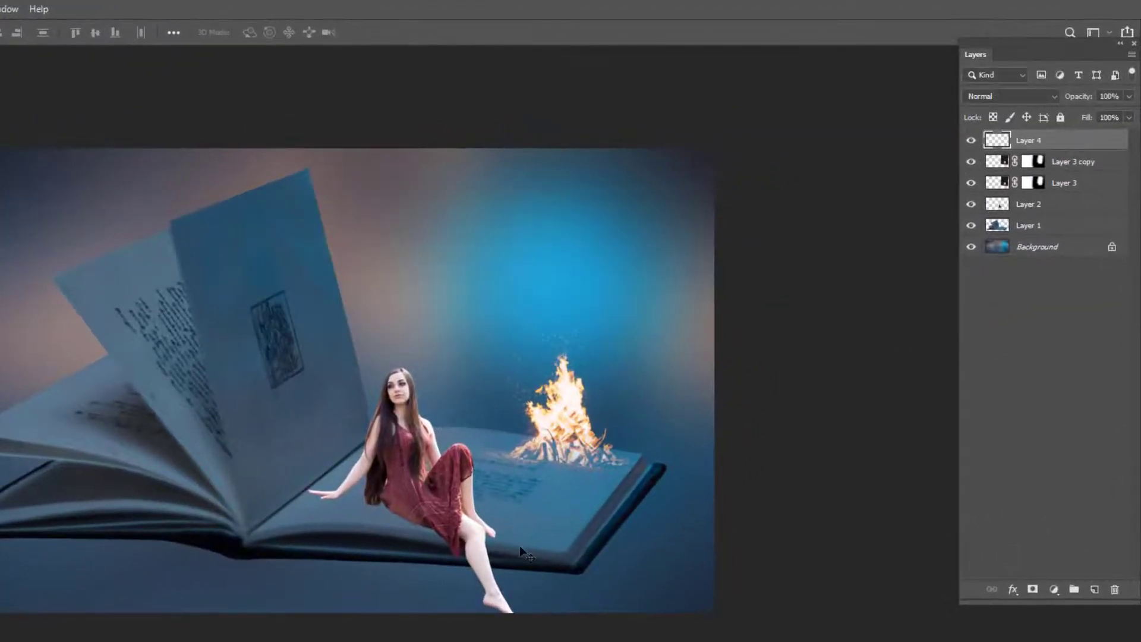
pyautogui.moveTo(485, 472); pyautogui.dragTo(510, 453)
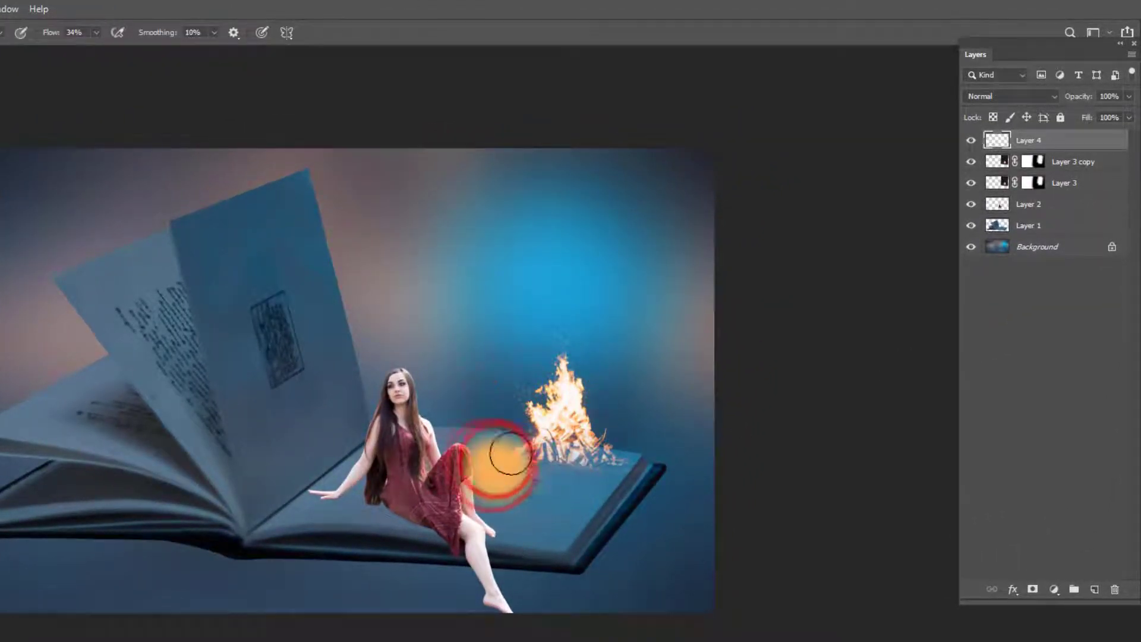
pyautogui.click(1011, 96)
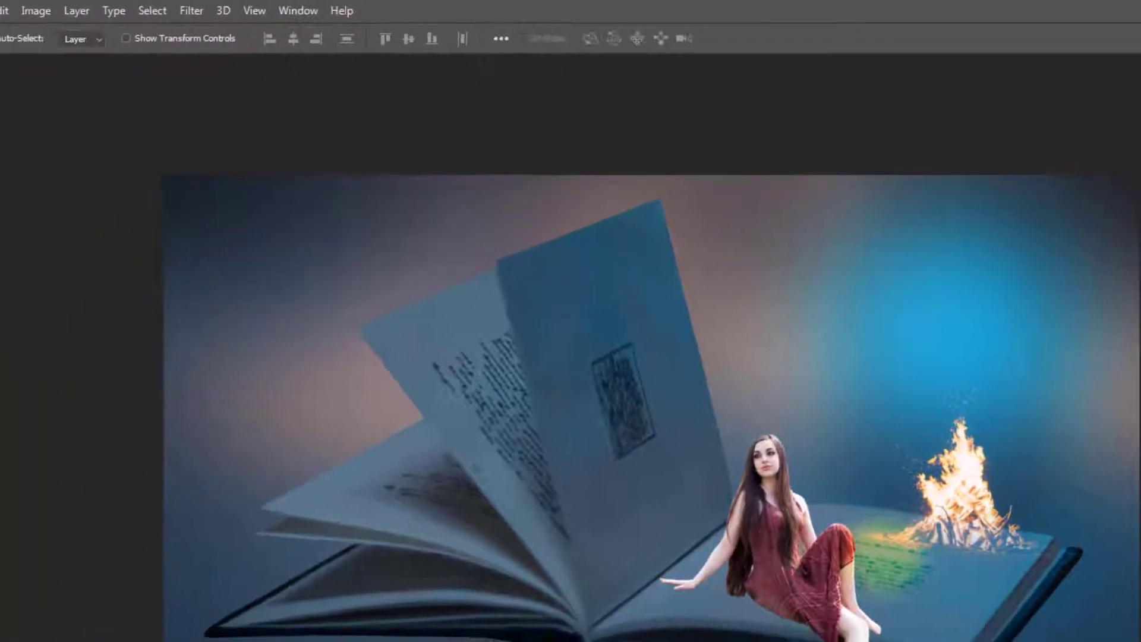
# Soften the painted glow spot on Layer 4 with a blur filter
pyautogui.click(191, 12)
pyautogui.click(258, 216)
pyautogui.click(474, 285)
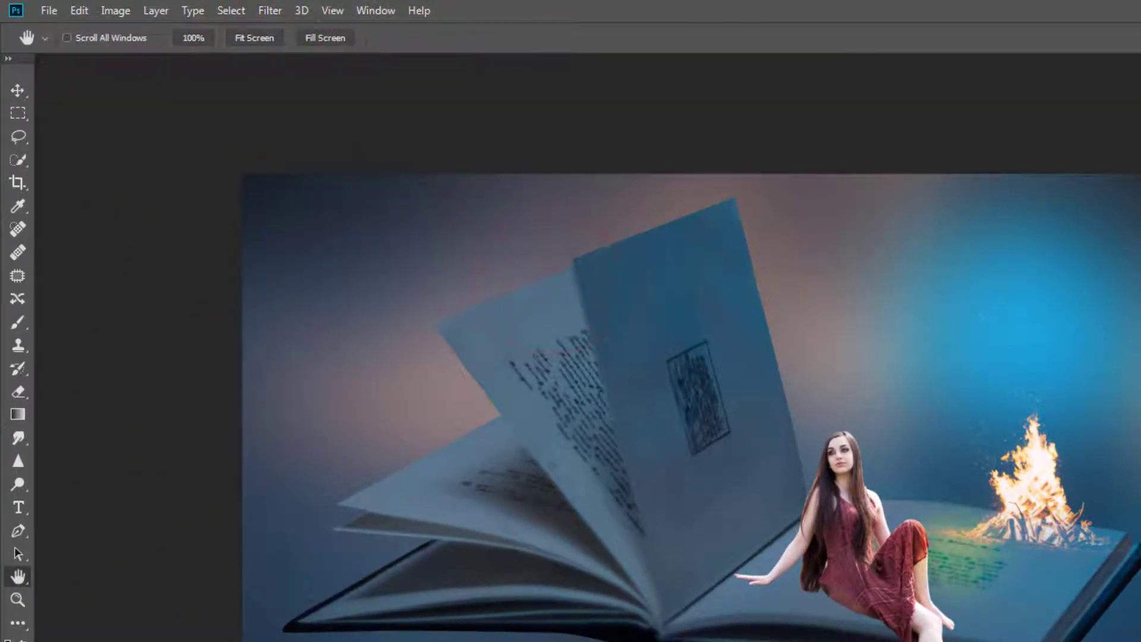
pyautogui.press('Return')
# Stretch the glow on Layer 4 to about 372% by 185%, rotate it about 29 degrees, and spread it around the campfire
pyautogui.hotkey('ctrl', 't')
pyautogui.moveTo(718, 372); pyautogui.dragTo(864, 366)
pyautogui.moveTo(832, 460); pyautogui.dragTo(782, 526)
pyautogui.moveTo(686, 382); pyautogui.dragTo(632, 337)
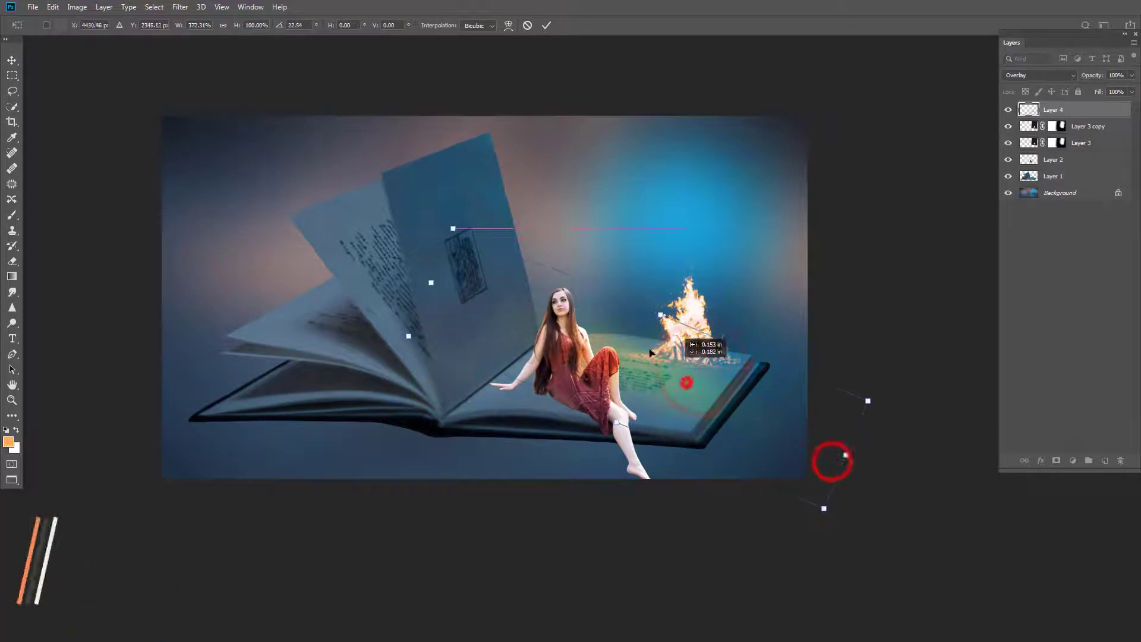
pyautogui.moveTo(790, 308); pyautogui.dragTo(791, 331)
pyautogui.moveTo(614, 273); pyautogui.dragTo(639, 229)
pyautogui.moveTo(645, 290); pyautogui.dragTo(693, 304)
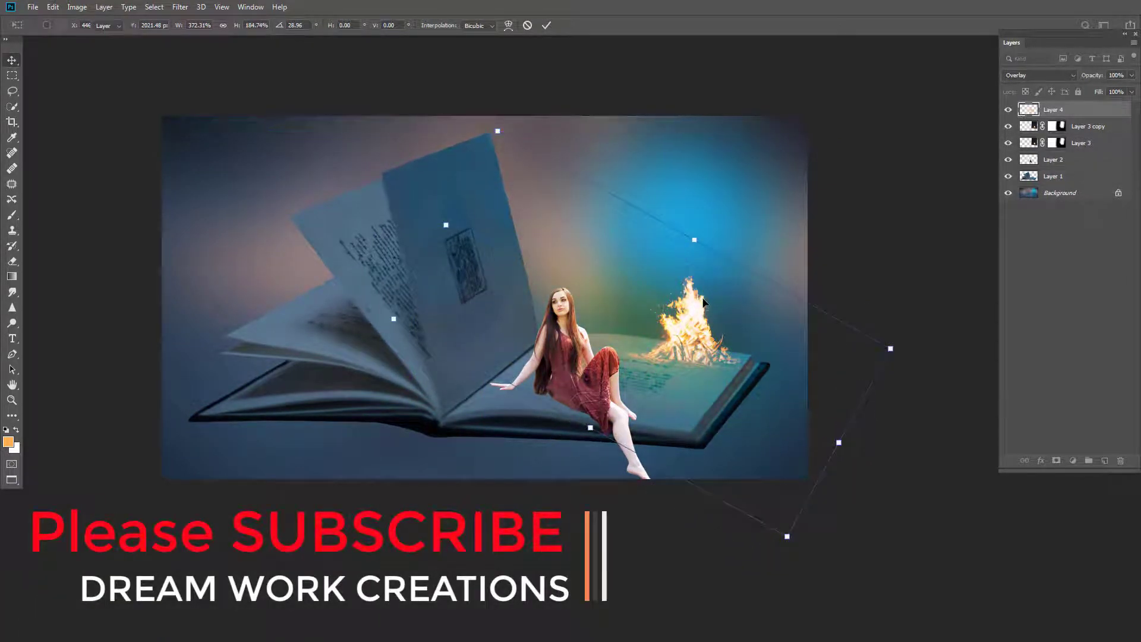
pyautogui.press('Return')
# Duplicate the glow onto the book's upright page and warp the copy to follow the page's shape
pyautogui.moveTo(668, 351); pyautogui.dragTo(511, 338)
pyautogui.hotkey('ctrl', 't')
pyautogui.rightClick(484, 268)
pyautogui.click(514, 341)
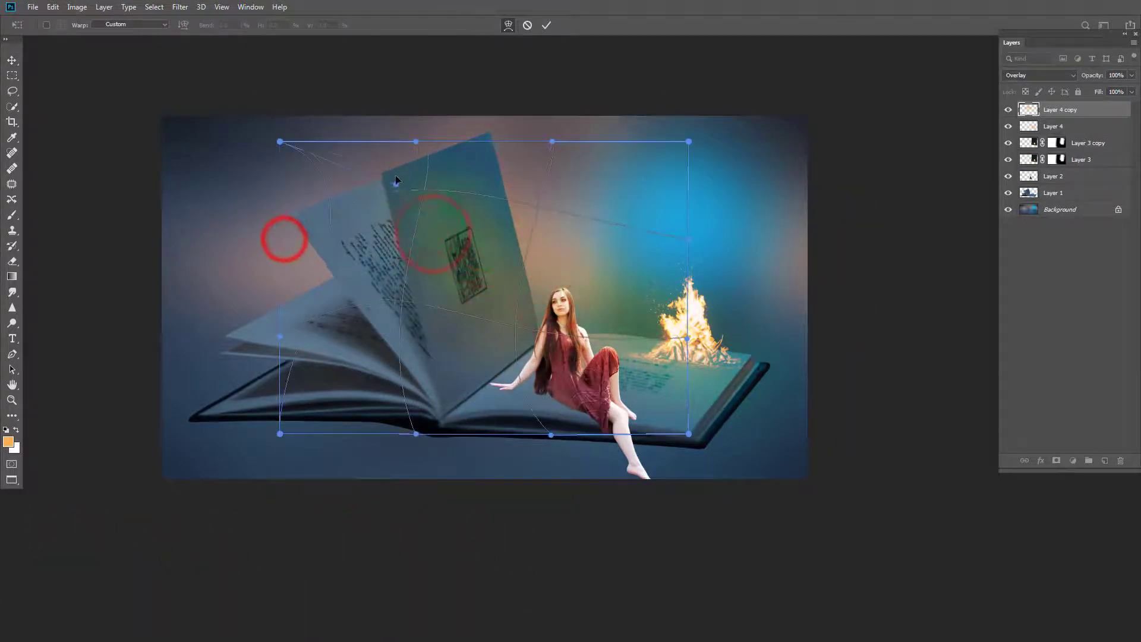
pyautogui.moveTo(279, 434); pyautogui.dragTo(444, 465)
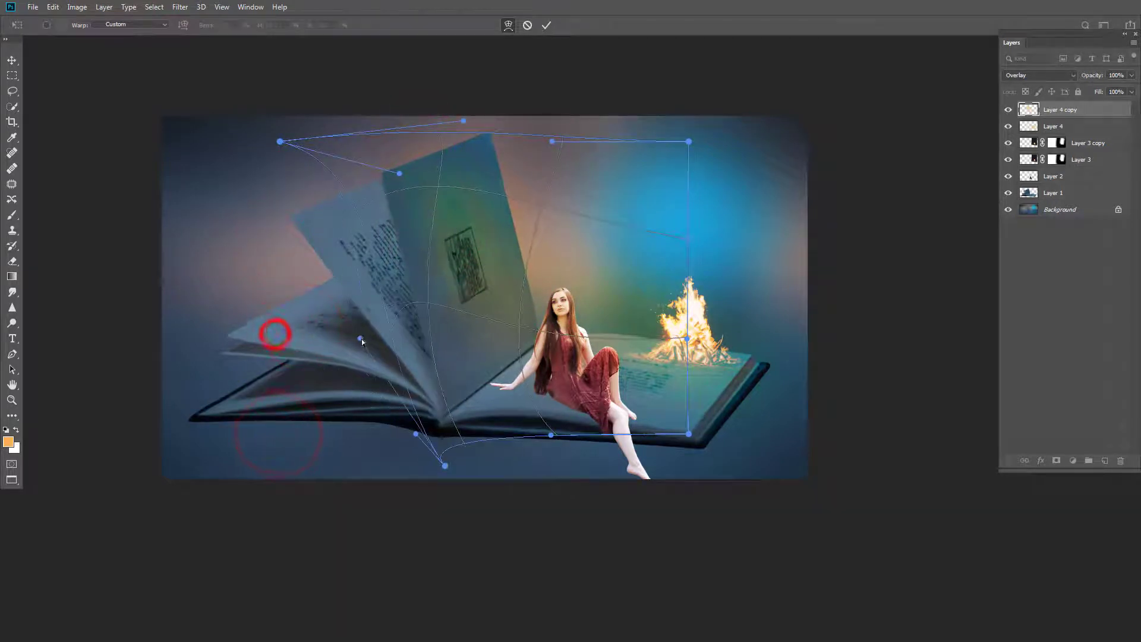
pyautogui.moveTo(519, 330); pyautogui.dragTo(505, 360)
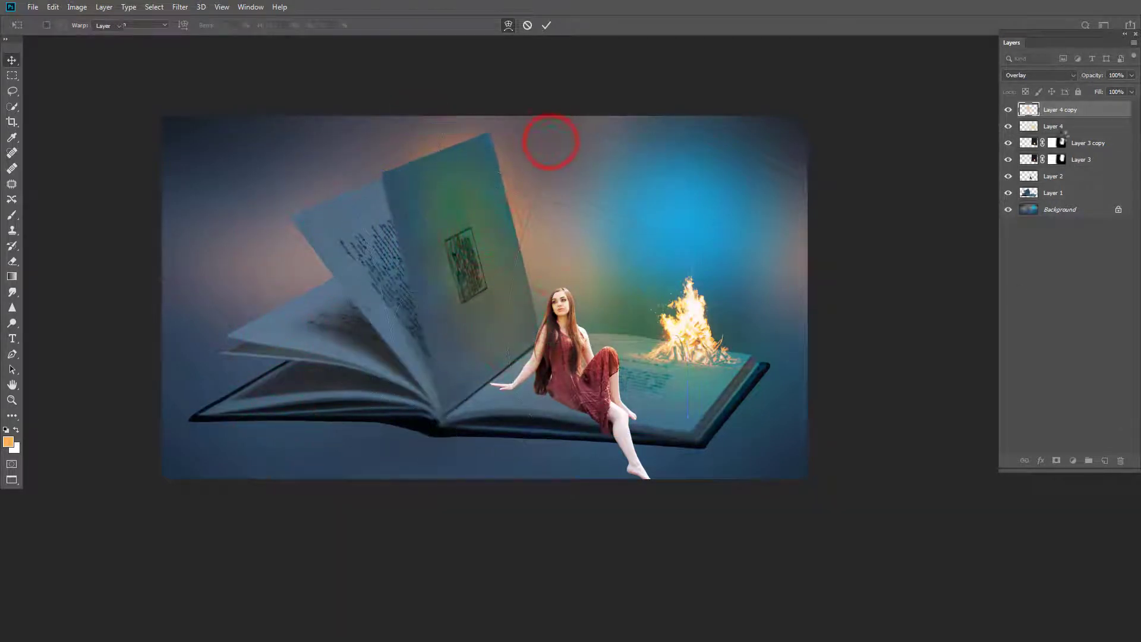
# Duplicate the upright page's glow layer twice and set the topmost copy to Screen at 75% opacity
pyautogui.moveTo(1135, 414); pyautogui.dragTo(1104, 460)
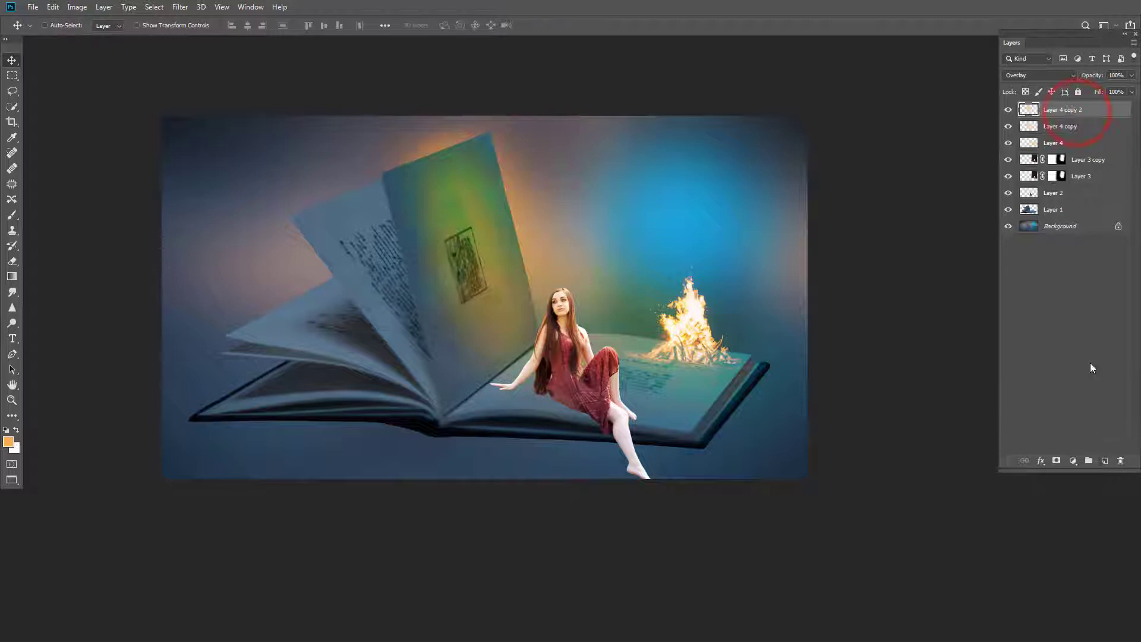
pyautogui.click(1060, 111)
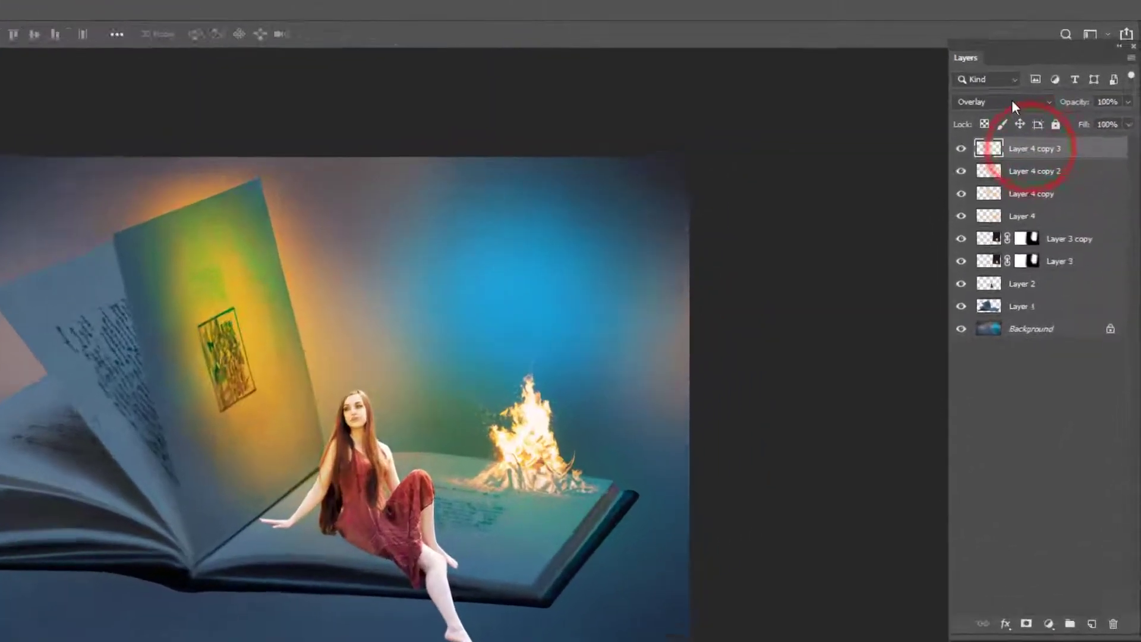
pyautogui.click(1040, 75)
pyautogui.click(974, 269)
pyautogui.click(937, 192)
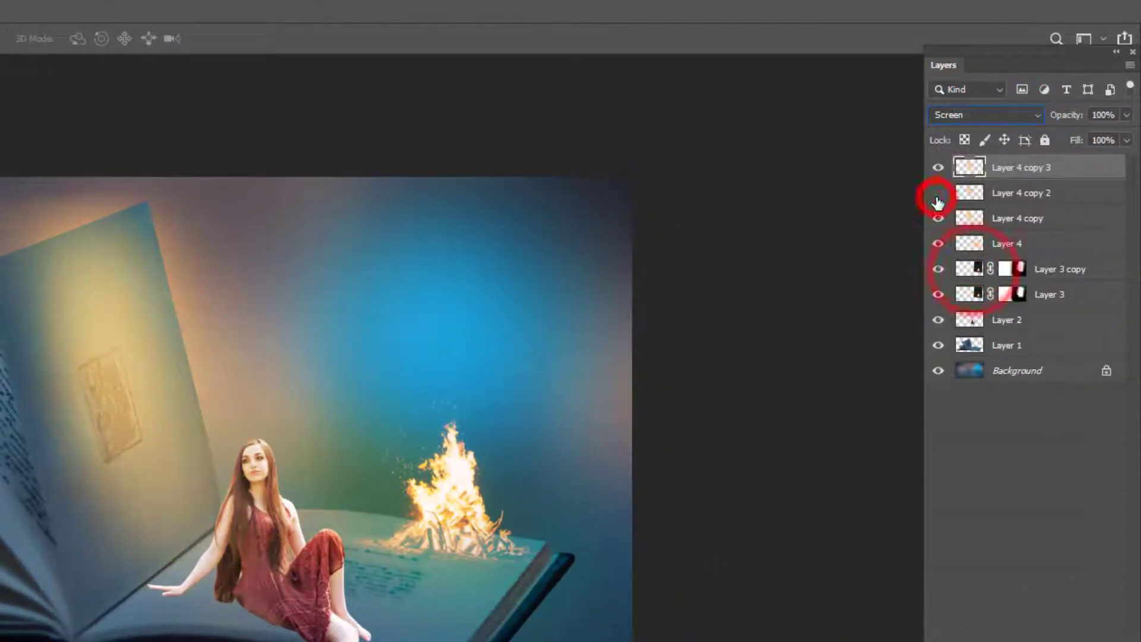
pyautogui.click(938, 192)
pyautogui.click(1128, 115)
pyautogui.moveTo(1113, 136); pyautogui.dragTo(1103, 136)
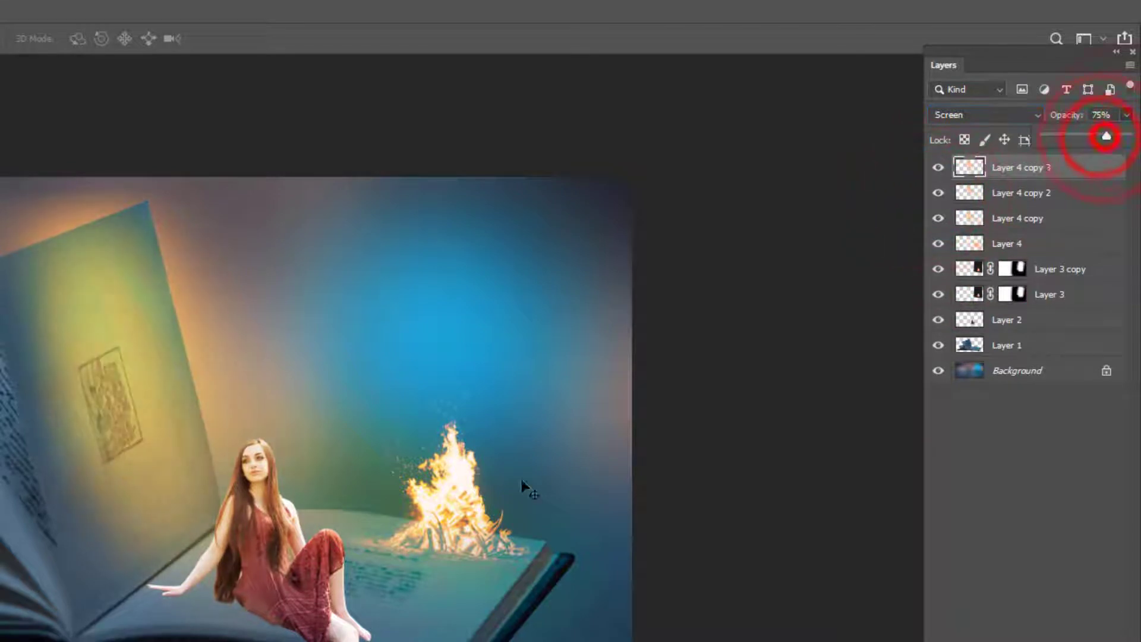
# Enlarge the topmost glow copy toward the book's left pages and apply the transform
pyautogui.scroll(2, 309, 428)
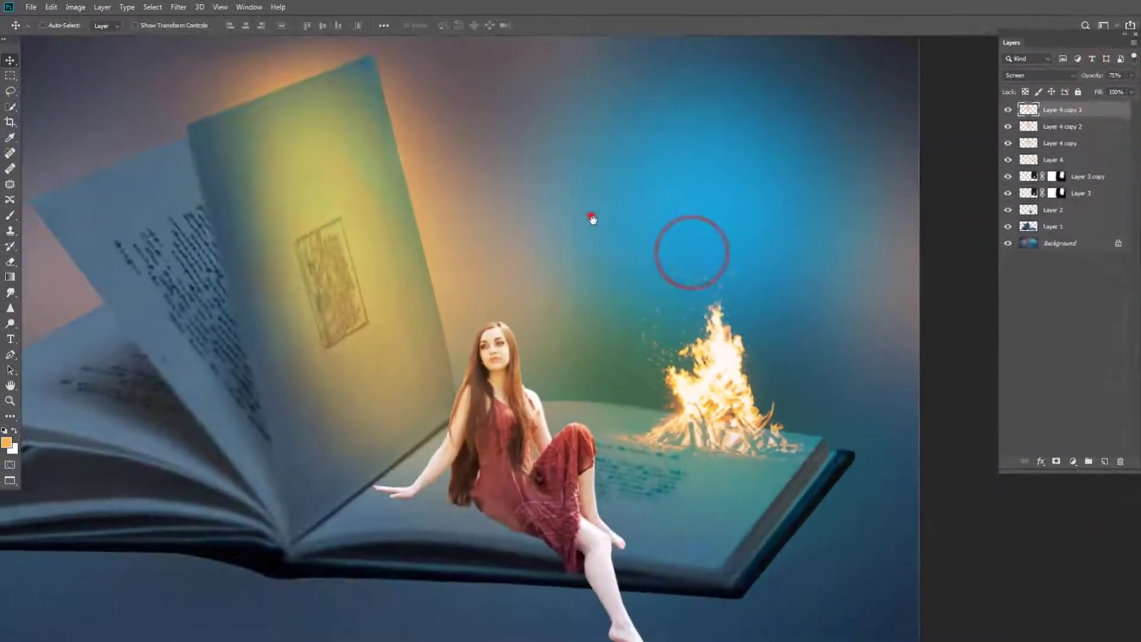
pyautogui.moveTo(436, 278); pyautogui.dragTo(448, 300)
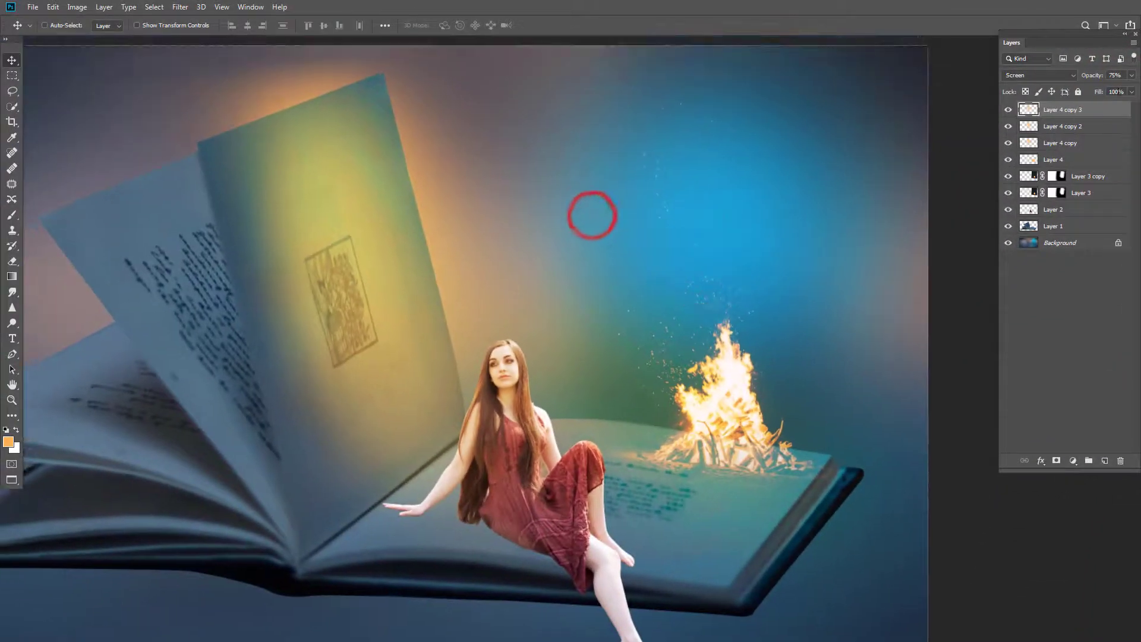
pyautogui.press('e')
pyautogui.hotkey('ctrl', 't')
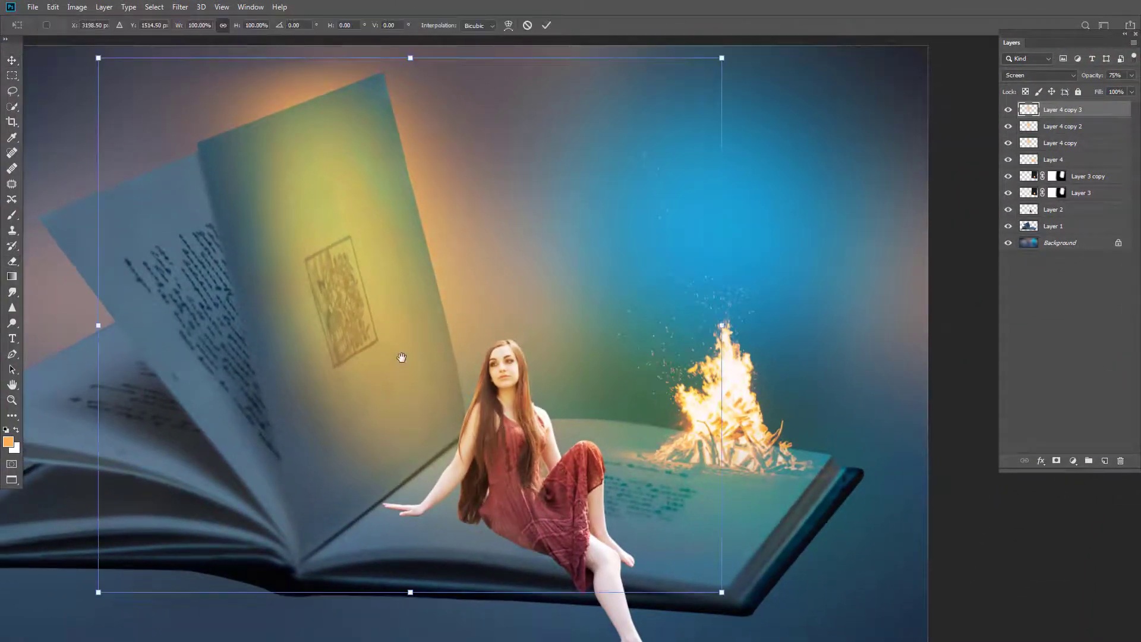
pyautogui.scroll(-2, 400, 359)
pyautogui.moveTo(184, 533); pyautogui.dragTo(116, 627)
pyautogui.press('Return')
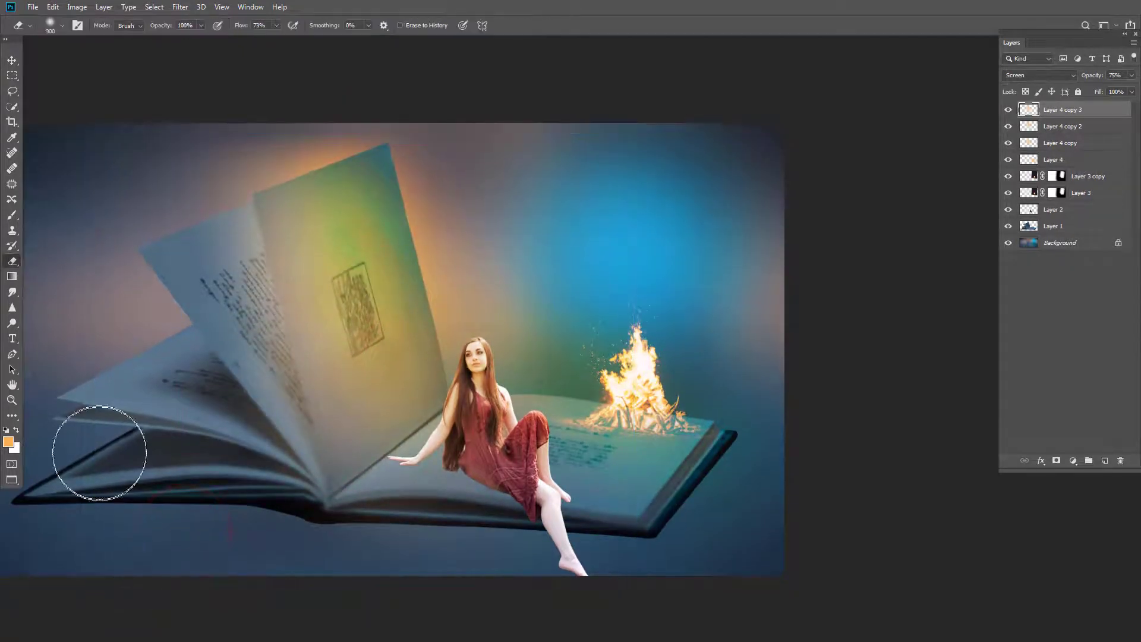
# Erase the topmost glow copy where it spills over the left pages, the book's lower edge and the woman
pyautogui.moveTo(283, 435); pyautogui.dragTo(234, 465)
pyautogui.moveTo(357, 554); pyautogui.dragTo(463, 475)
pyautogui.press('[')
pyautogui.press('[')
pyautogui.press('[')
pyautogui.press('[')
pyautogui.moveTo(432, 453); pyautogui.dragTo(459, 413)
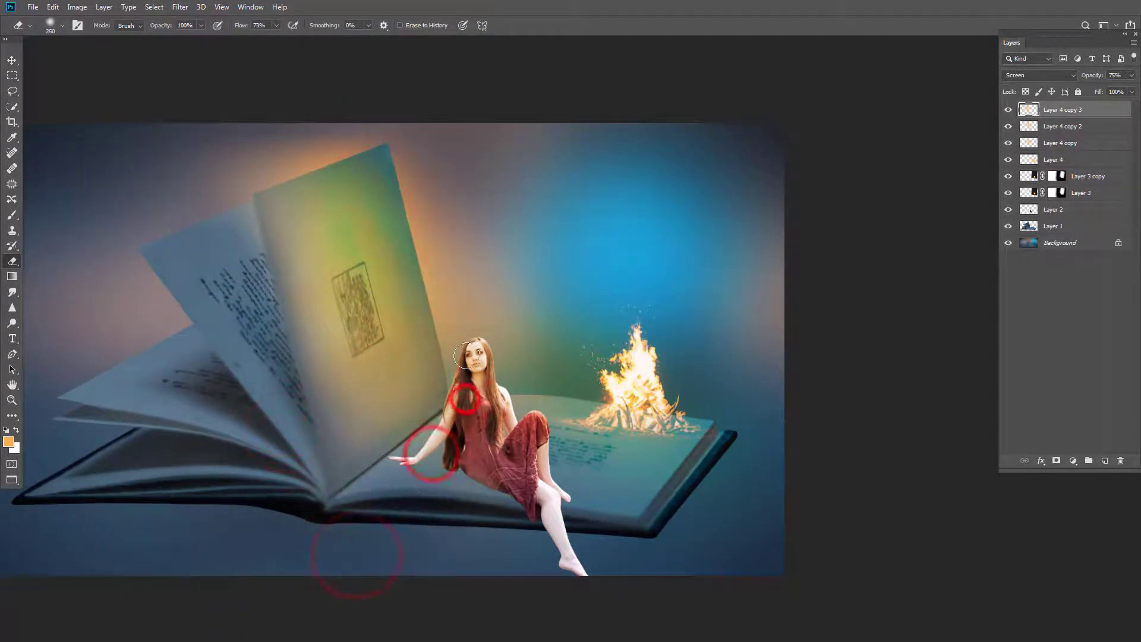
# Erase the glow spilling around the woman's head and hair on Layer 4 copy 2 and Layer 4 copy
pyautogui.click(1028, 127)
pyautogui.scroll(3, 464, 396)
pyautogui.click(469, 427)
pyautogui.moveTo(458, 371)
pyautogui.mouseDown()
pyautogui.moveTo(490, 466)
pyautogui.moveTo(471, 337)
pyautogui.mouseUp()
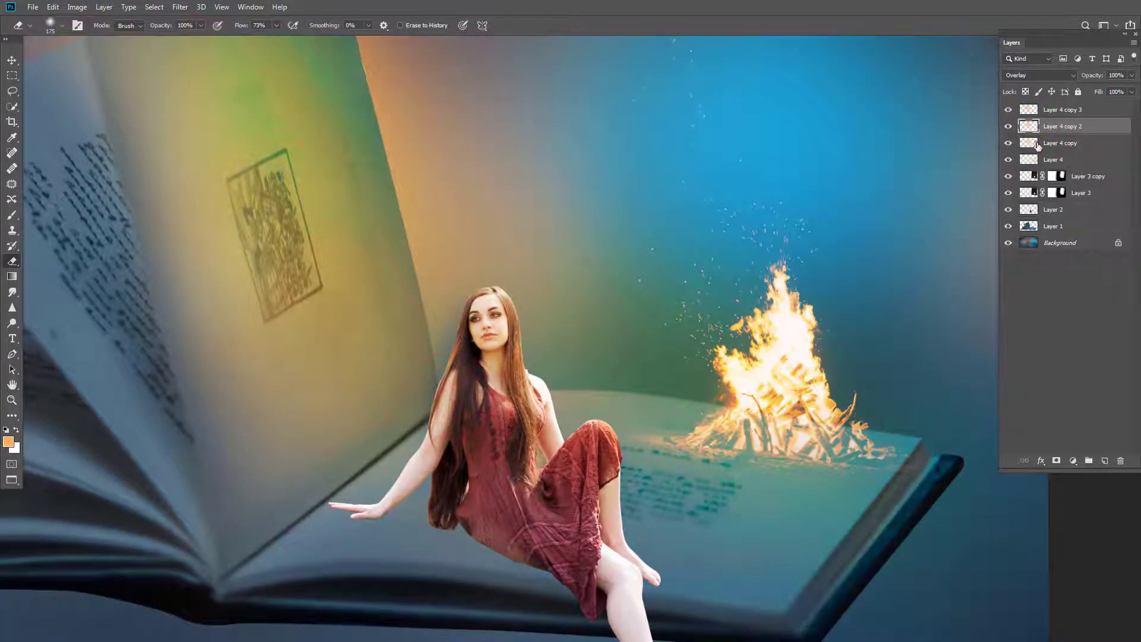
pyautogui.click(1035, 144)
pyautogui.press('[')
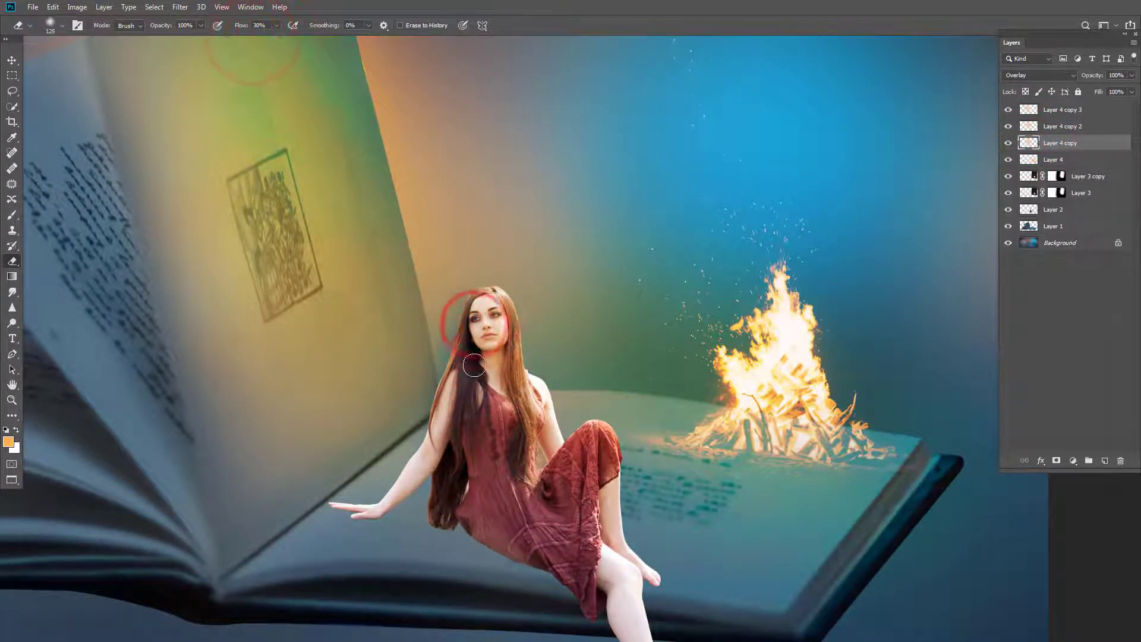
# Duplicate the Layer 4 glow and place the copy over the page between the woman and the campfire
pyautogui.click(1008, 161)
pyautogui.click(1043, 159)
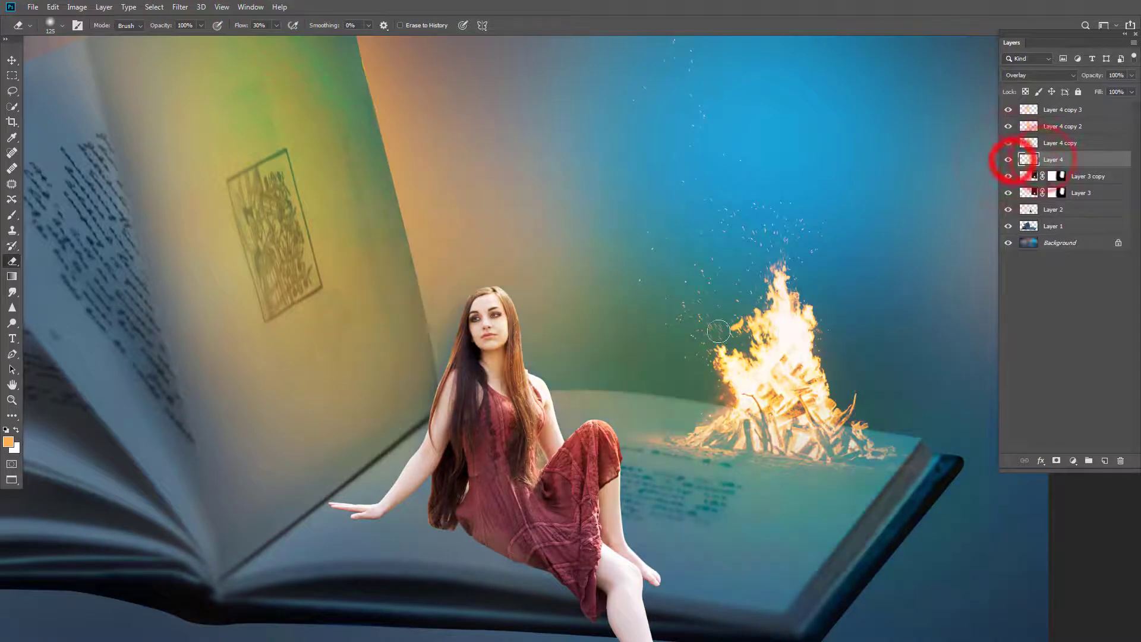
pyautogui.press('v')
pyautogui.moveTo(642, 386); pyautogui.dragTo(615, 441)
pyautogui.scroll(-3, 664, 457)
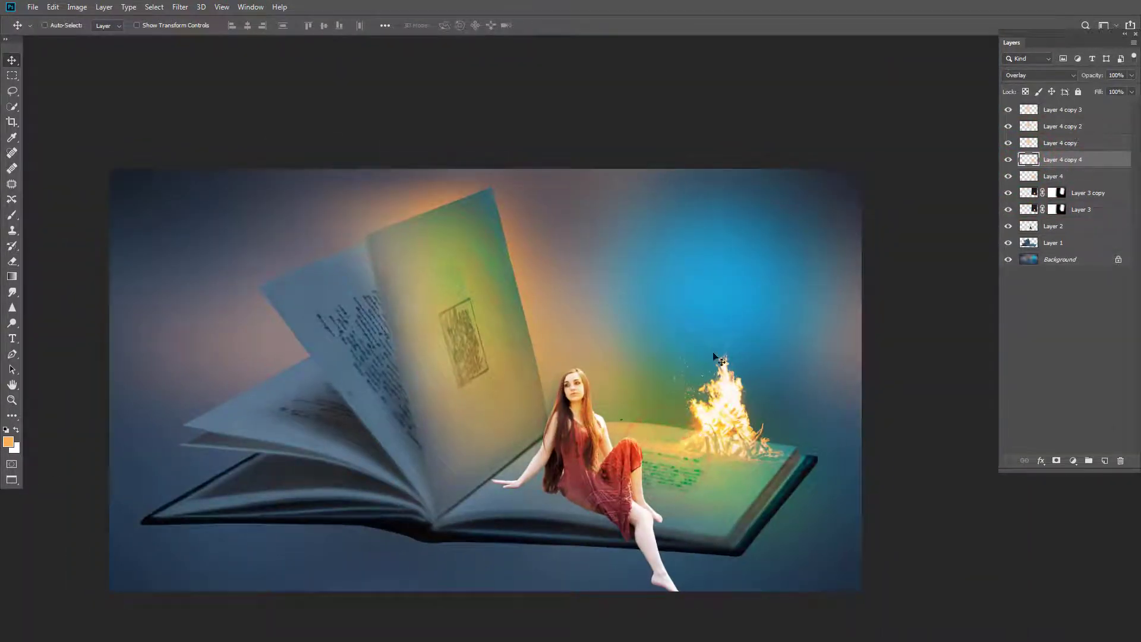
pyautogui.moveTo(570, 393); pyautogui.dragTo(583, 433)
pyautogui.scroll(1, 585, 436)
pyautogui.moveTo(586, 437)
pyautogui.mouseDown()
pyautogui.moveTo(608, 504)
pyautogui.moveTo(615, 458)
pyautogui.moveTo(636, 460)
pyautogui.moveTo(710, 523)
pyautogui.moveTo(578, 439)
pyautogui.mouseUp()
# Erase the new glow copy from the woman's legs, dress, hair and arm with a soft eraser at 30% flow
pyautogui.scroll(2, 616, 459)
pyautogui.press(']')
pyautogui.press(']')
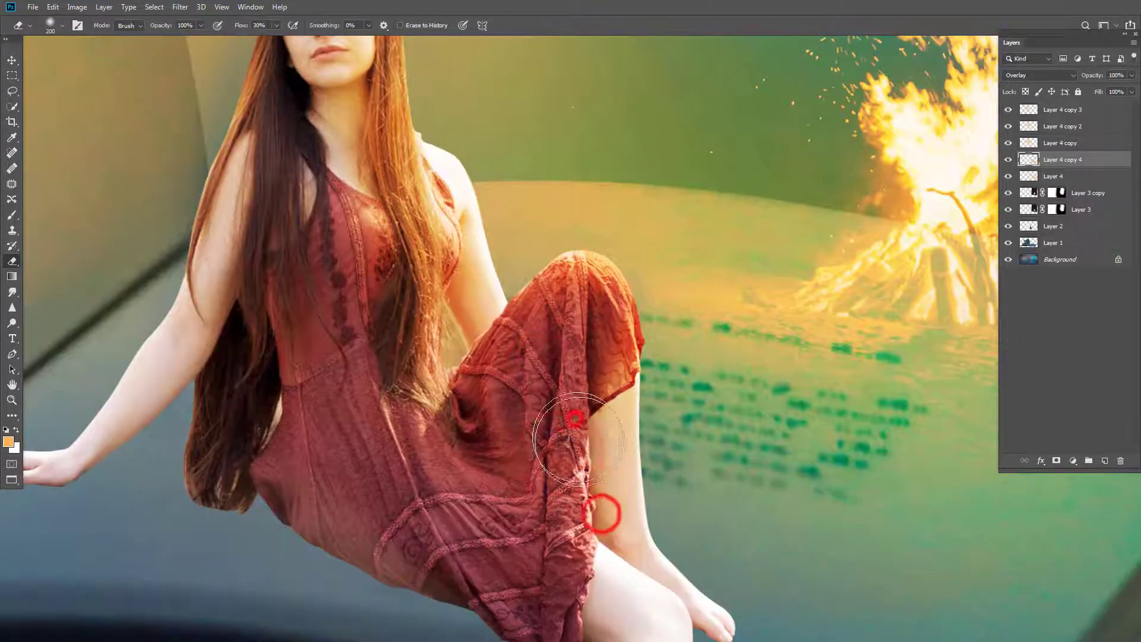
pyautogui.moveTo(459, 452); pyautogui.dragTo(378, 336)
pyautogui.moveTo(303, 169); pyautogui.dragTo(326, 263)
pyautogui.moveTo(308, 266)
pyautogui.mouseDown()
pyautogui.moveTo(287, 305)
pyautogui.moveTo(302, 315)
pyautogui.mouseUp()
pyautogui.press('[')
pyautogui.press('[')
pyautogui.press('[')
pyautogui.moveTo(339, 204); pyautogui.dragTo(338, 203)
pyautogui.moveTo(290, 168); pyautogui.dragTo(250, 287)
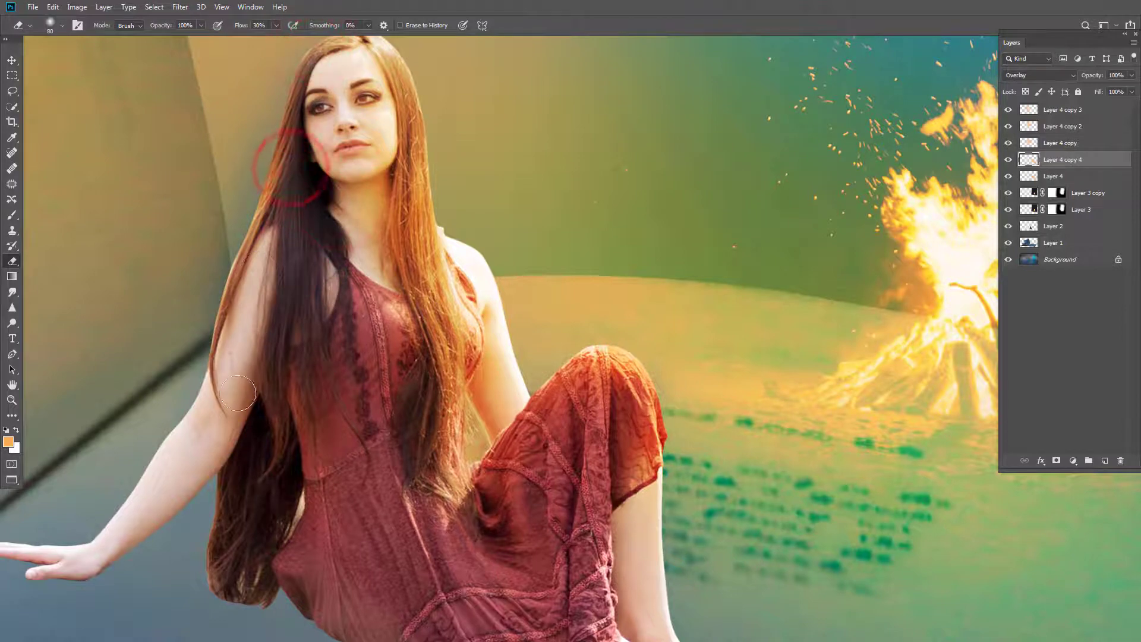
# Compare the firelight on the woman and page with Layer 4 and Layer 4 copy 4 hidden and shown
pyautogui.keyDown('alt'); pyautogui.click(509, 533); pyautogui.keyUp('alt')
pyautogui.click(1008, 177)
pyautogui.click(1009, 177)
pyautogui.click(1009, 159)
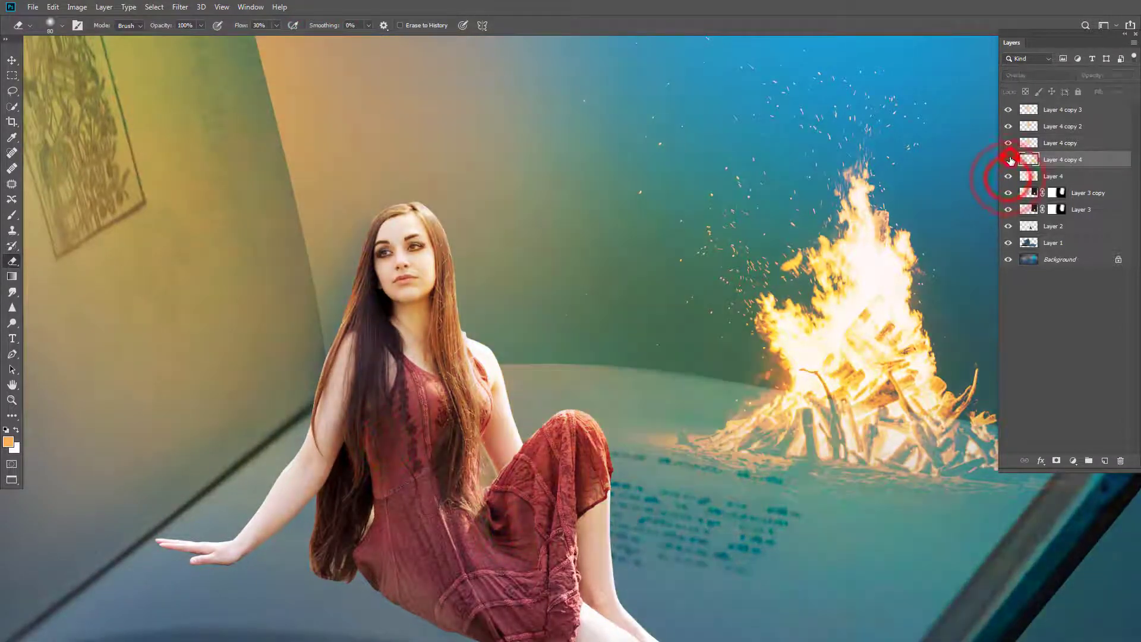
pyautogui.click(1008, 160)
pyautogui.keyDown('alt'); pyautogui.click(496, 327); pyautogui.keyUp('alt')
pyautogui.click(465, 261)
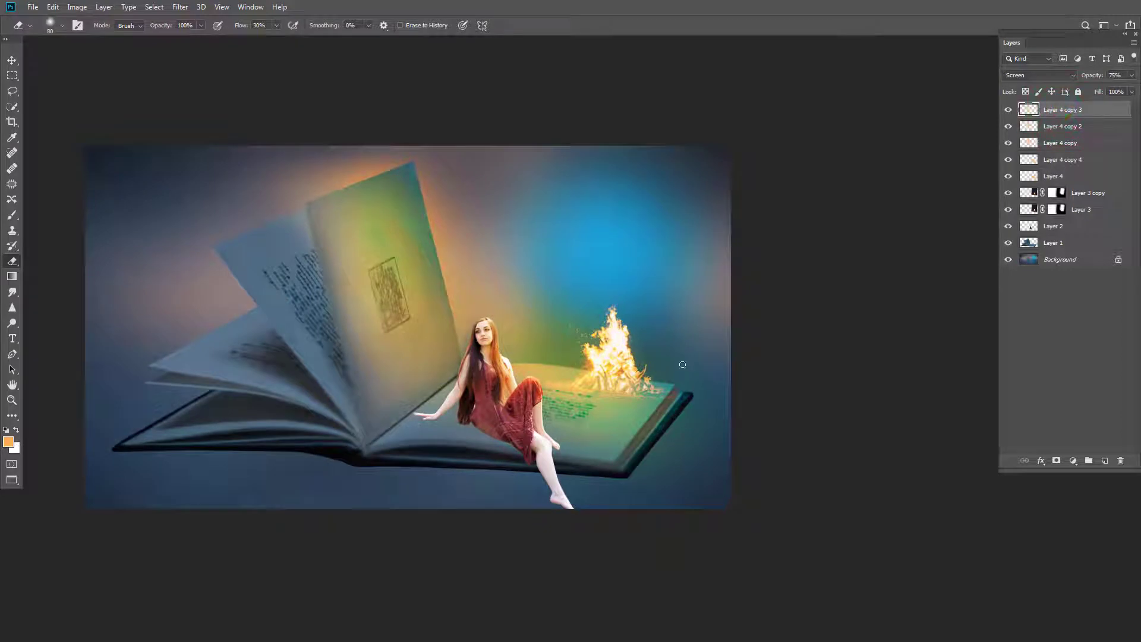
# Paint a soft sky-blue spot beside the upright page on a new top layer and apply a 176.2-pixel Gaussian Blur
pyautogui.hotkey('ctrl', 'shift', 'alt', 'n')
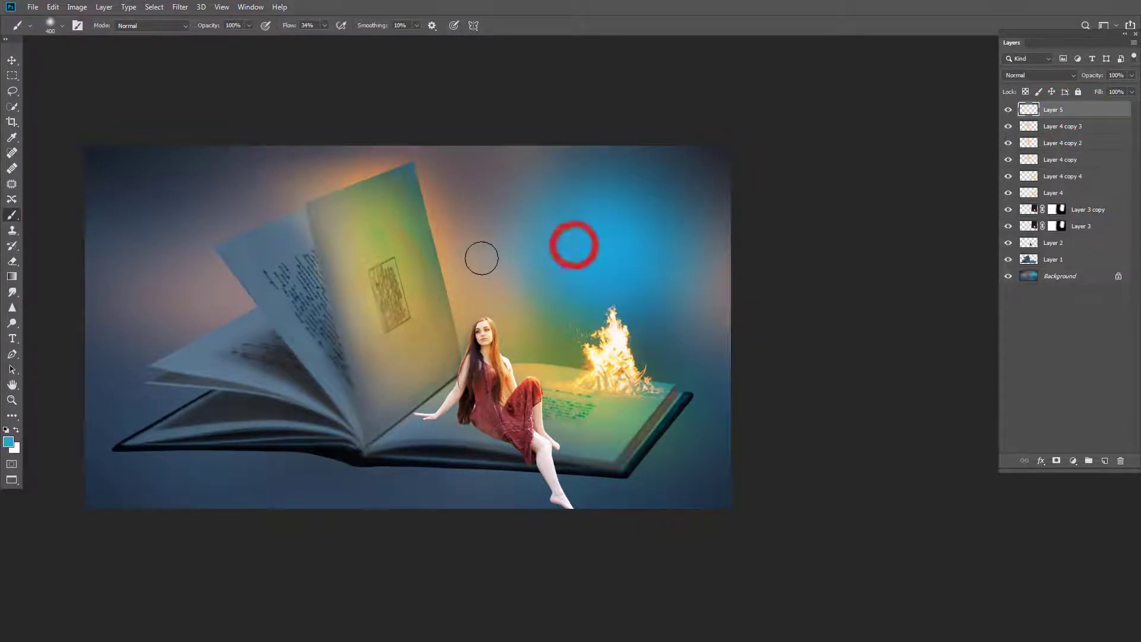
pyautogui.click(484, 244)
pyautogui.press('v')
pyautogui.click(180, 7)
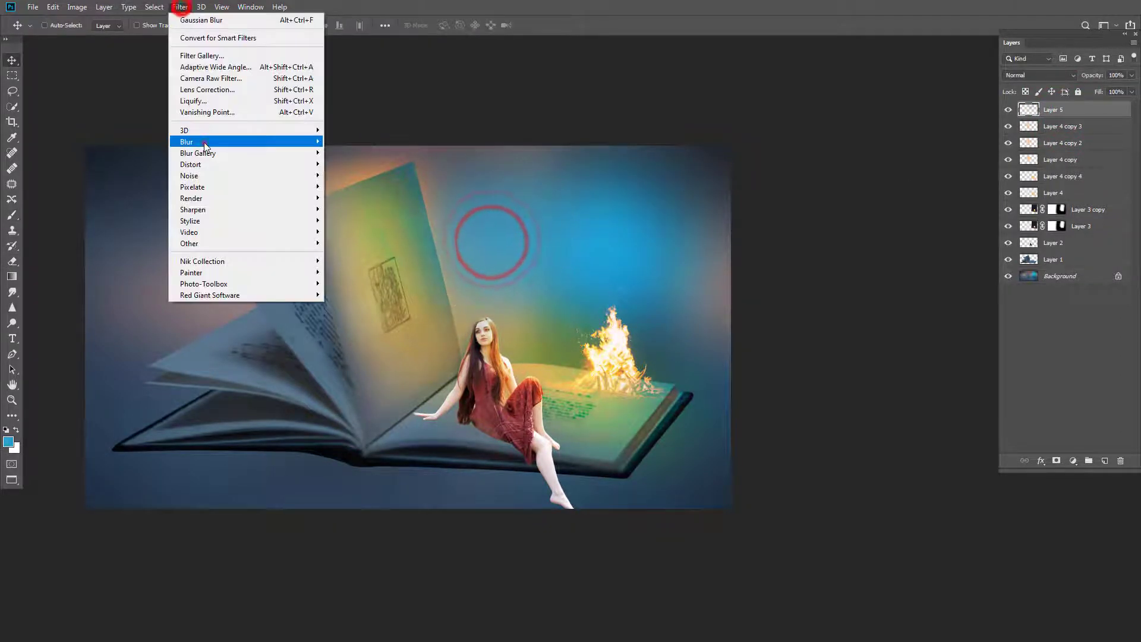
pyautogui.click(357, 186)
pyautogui.moveTo(989, 354); pyautogui.dragTo(1018, 356)
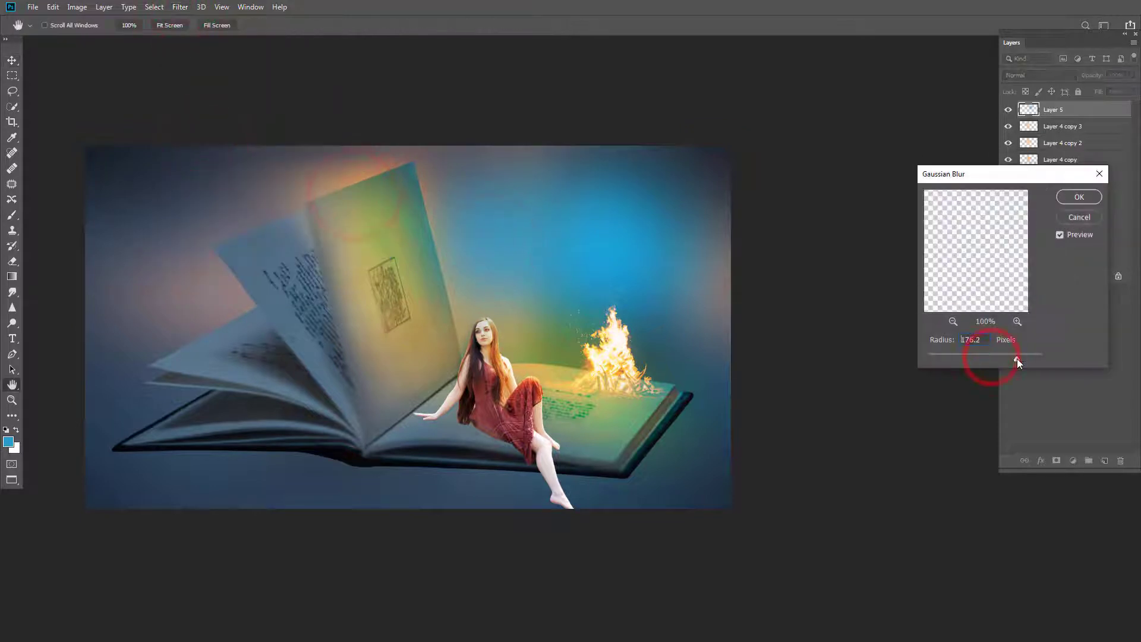
pyautogui.click(1079, 201)
# Stretch the blue glow to about 207% by 123%, rotate it about 7.7 degrees, and spread it across the sky
pyautogui.hotkey('ctrl', 't')
pyautogui.moveTo(644, 395); pyautogui.dragTo(680, 425)
pyautogui.moveTo(616, 329); pyautogui.dragTo(575, 320)
pyautogui.moveTo(641, 261); pyautogui.dragTo(693, 250)
pyautogui.moveTo(693, 454); pyautogui.dragTo(651, 461)
pyautogui.moveTo(570, 265); pyautogui.dragTo(618, 258)
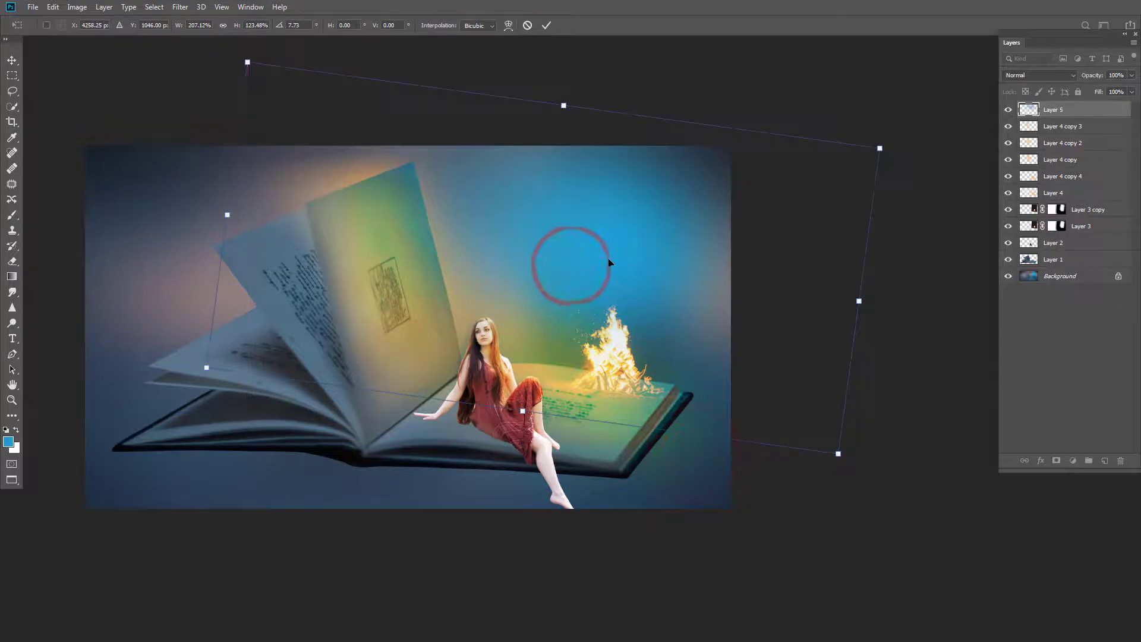
# Copy the whole cloud image from its own document and return to the book composite
pyautogui.hotkey('alt', 'Tab')
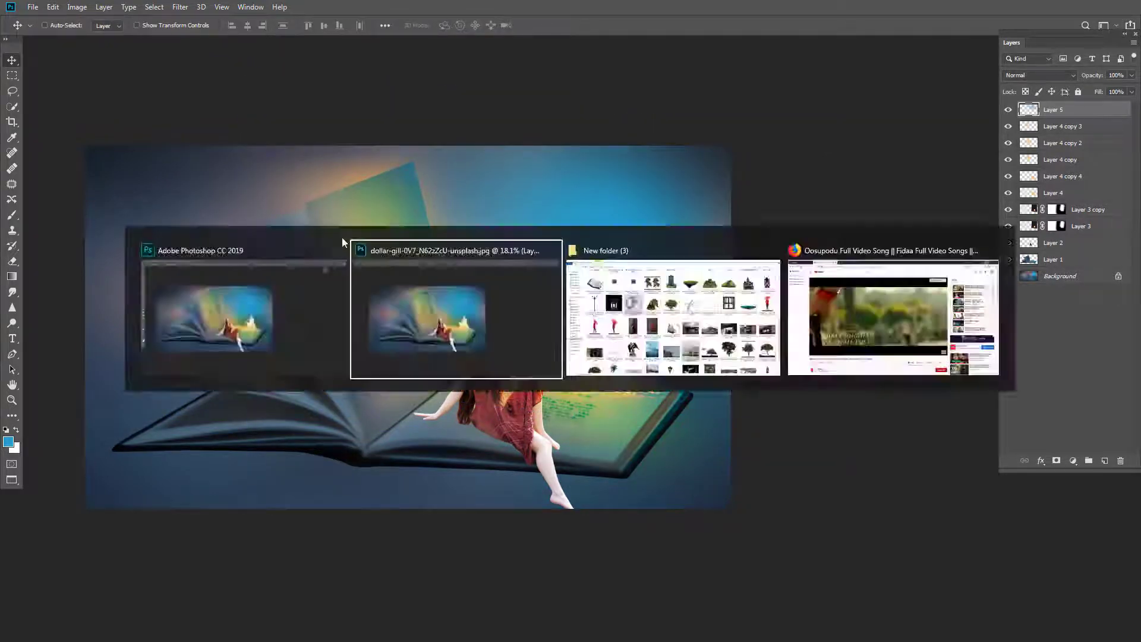
pyautogui.hotkey('ctrl', 'a')
pyautogui.hotkey('ctrl', 'c')
pyautogui.hotkey('ctrl', 'Tab')
pyautogui.hotkey('ctrl', 'Tab')
pyautogui.hotkey('ctrl', 'Tab')
pyautogui.hotkey('ctrl', 'Tab')
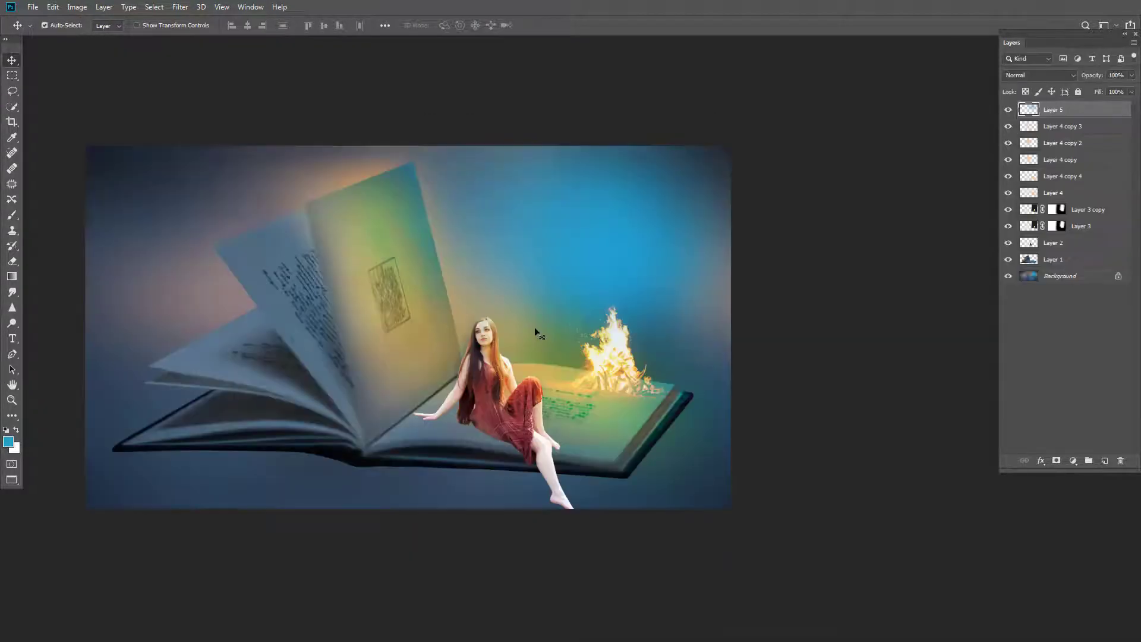
# Paste the cloud, transform it to fit, and place it in the sky beside the upright page's upper edge
pyautogui.hotkey('ctrl', 'v')
pyautogui.hotkey('ctrl', 't')
pyautogui.moveTo(418, 327); pyautogui.dragTo(514, 265)
pyautogui.rightClick(455, 237)
pyautogui.click(516, 376)
pyautogui.moveTo(462, 236); pyautogui.dragTo(489, 229)
pyautogui.moveTo(542, 257); pyautogui.dragTo(532, 253)
pyautogui.press('Return')
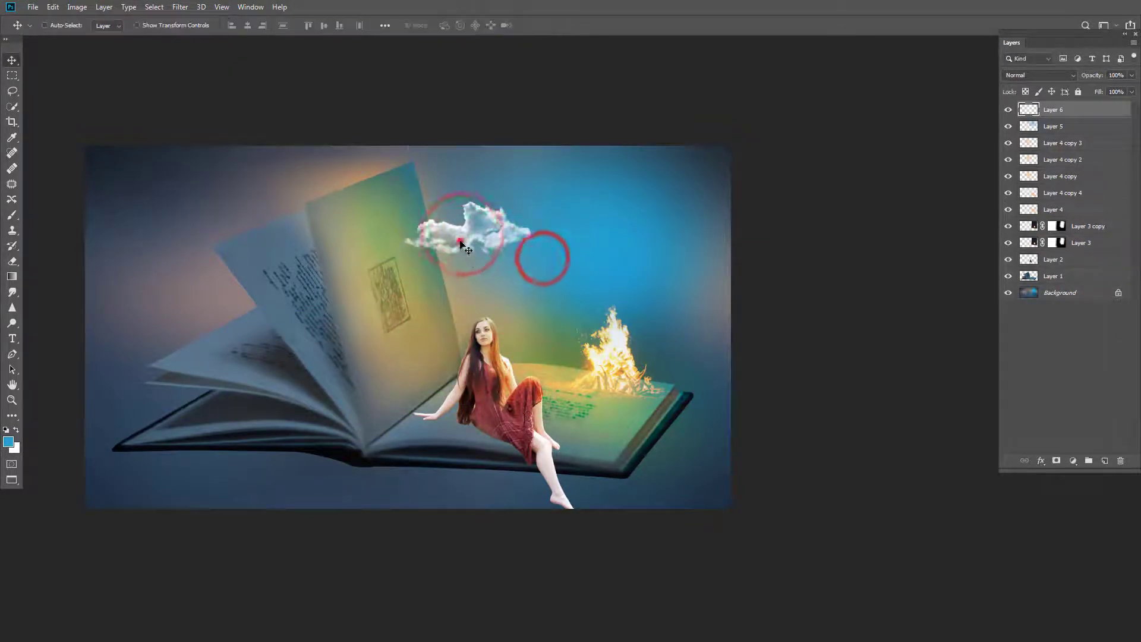
# Duplicate the cloud to its lower right, then scale both clouds together and adjust their position
pyautogui.moveTo(461, 242); pyautogui.dragTo(577, 250)
pyautogui.moveTo(507, 252); pyautogui.dragTo(527, 312)
pyautogui.rightClick(535, 271)
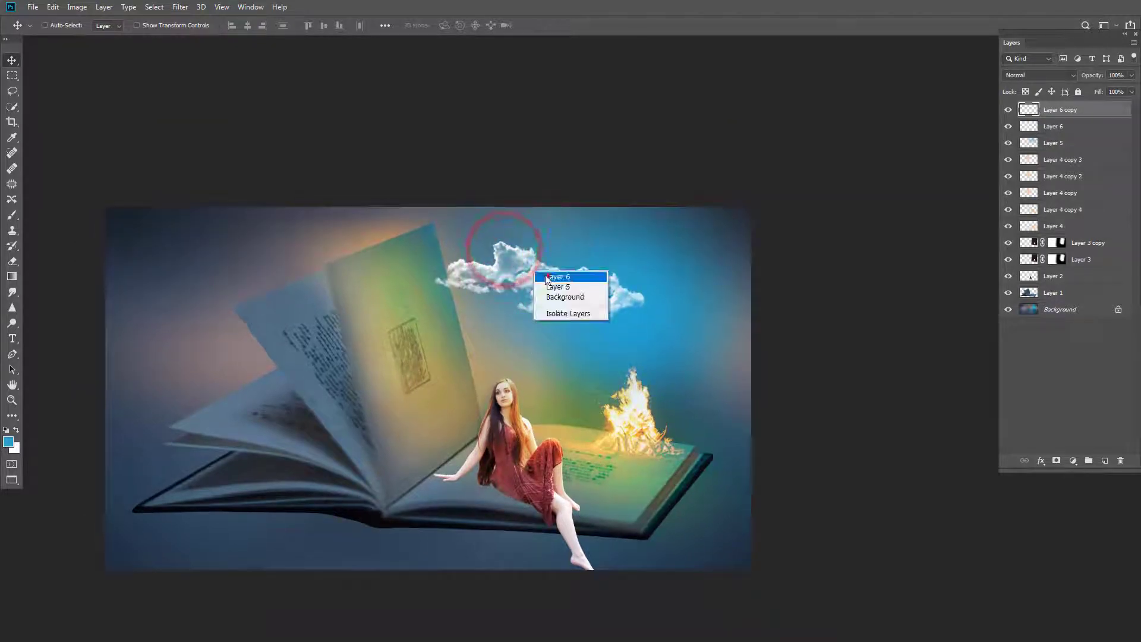
pyautogui.keyDown('shift'); pyautogui.click(548, 275); pyautogui.keyUp('shift')
pyautogui.hotkey('ctrl', 't')
pyautogui.moveTo(645, 319); pyautogui.dragTo(617, 311)
pyautogui.moveTo(559, 267); pyautogui.dragTo(557, 278)
pyautogui.press('Return')
pyautogui.moveTo(497, 310); pyautogui.dragTo(510, 315)
pyautogui.moveTo(553, 340); pyautogui.dragTo(595, 367)
pyautogui.moveTo(598, 369); pyautogui.dragTo(573, 329)
pyautogui.moveTo(563, 267); pyautogui.dragTo(557, 266)
# Duplicate the blue glow toward the upright page, set the copy to 63% opacity, and erase it over the page
pyautogui.click(1052, 143)
pyautogui.moveTo(479, 230); pyautogui.dragTo(425, 257)
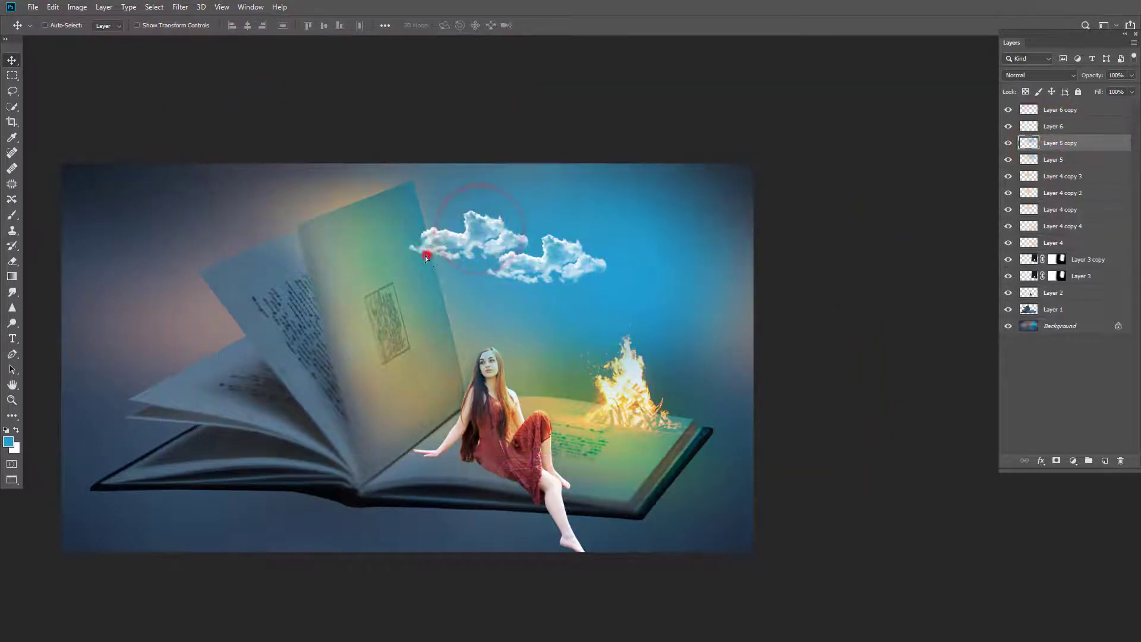
pyautogui.moveTo(1133, 75); pyautogui.dragTo(1110, 84)
pyautogui.press('e')
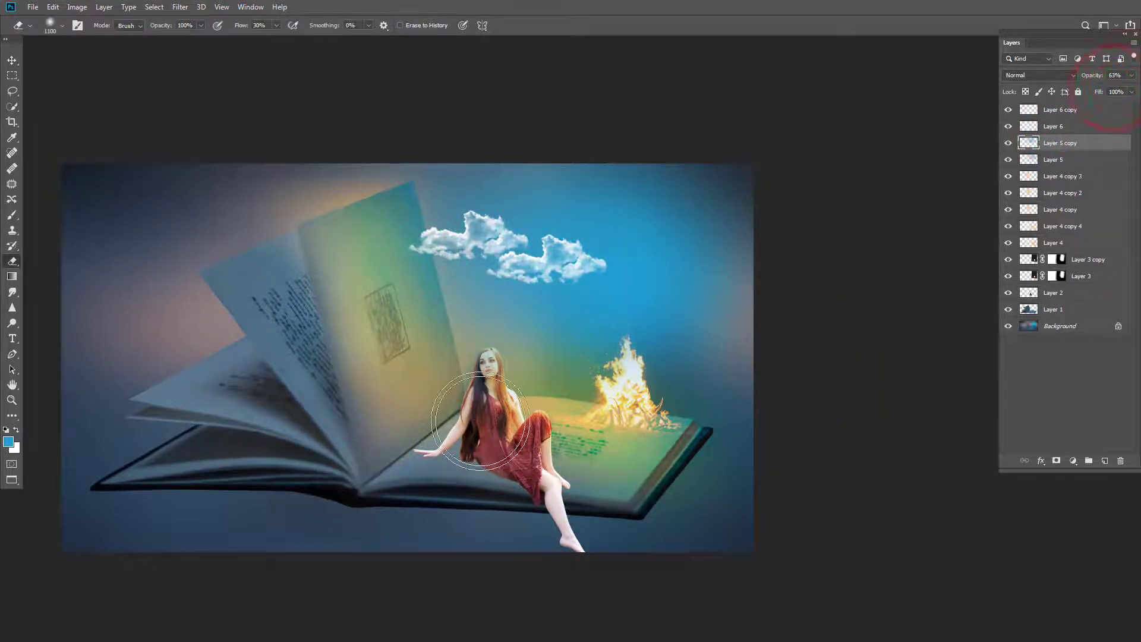
pyautogui.click(371, 343)
# Duplicate the Layer 4 copy 4 firelight glow and position the copy over the book's upright page
pyautogui.press('v')
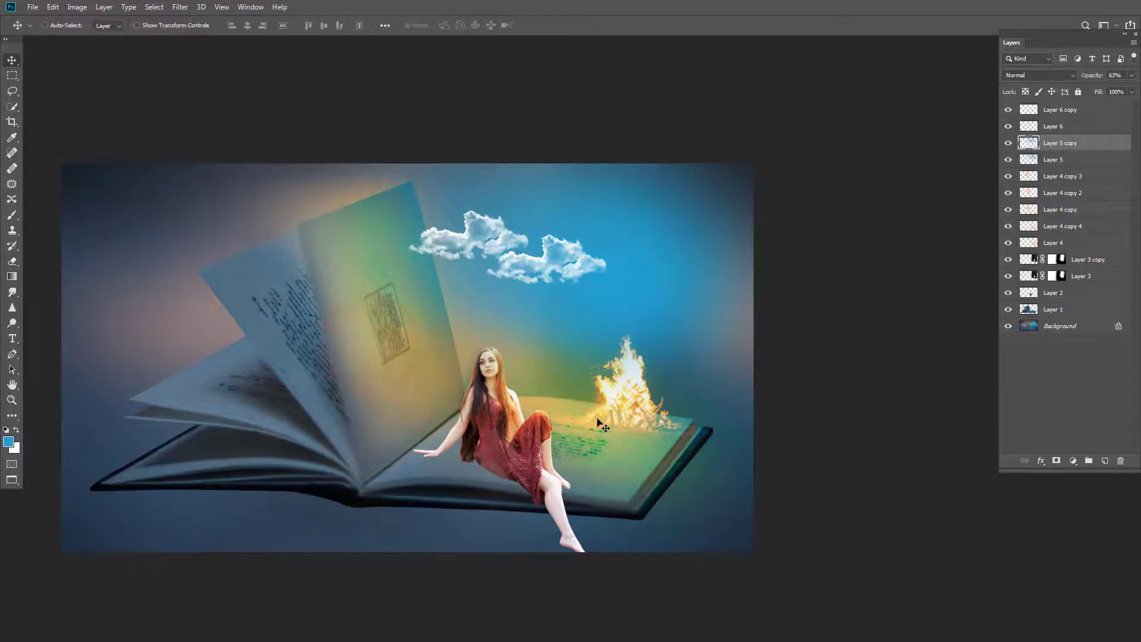
pyautogui.keyDown('ctrl'); pyautogui.click(616, 428); pyautogui.keyUp('ctrl')
pyautogui.click(1008, 226)
pyautogui.click(1008, 227)
pyautogui.moveTo(608, 410)
pyautogui.mouseDown()
pyautogui.moveTo(586, 411)
pyautogui.moveTo(415, 311)
pyautogui.moveTo(382, 316)
pyautogui.moveTo(374, 267)
pyautogui.mouseUp()
pyautogui.moveTo(463, 359); pyautogui.dragTo(468, 378)
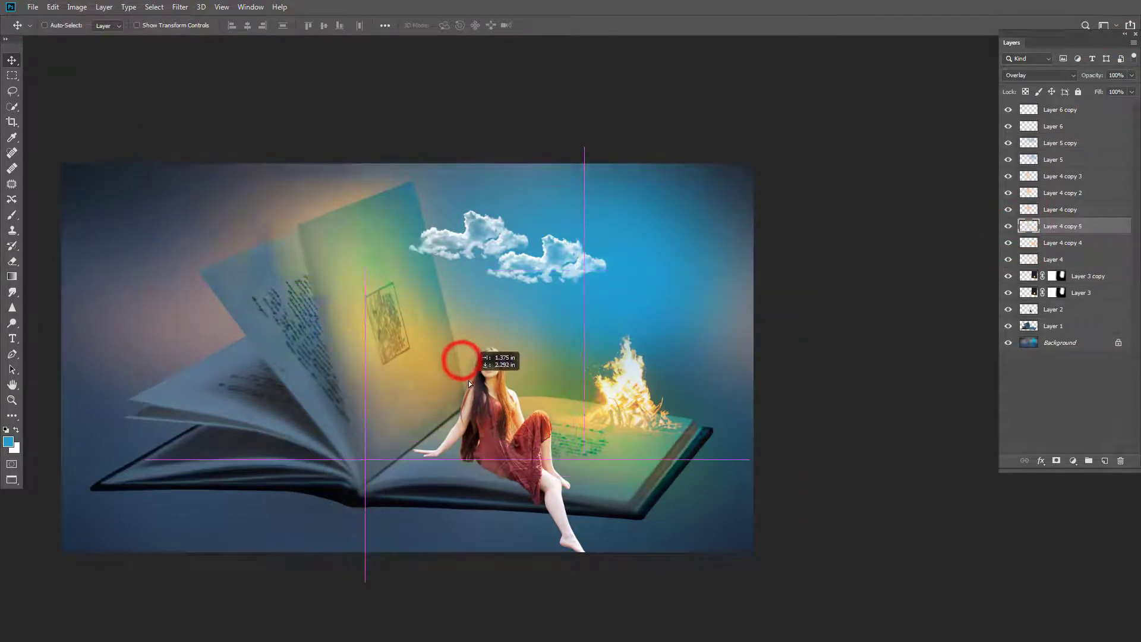
# Erase the upright page's new glow copy where it spills onto the left pages and the background
pyautogui.press('e')
pyautogui.click(270, 346)
pyautogui.click(226, 234)
pyautogui.click(275, 355)
pyautogui.click(185, 265)
pyautogui.click(266, 472)
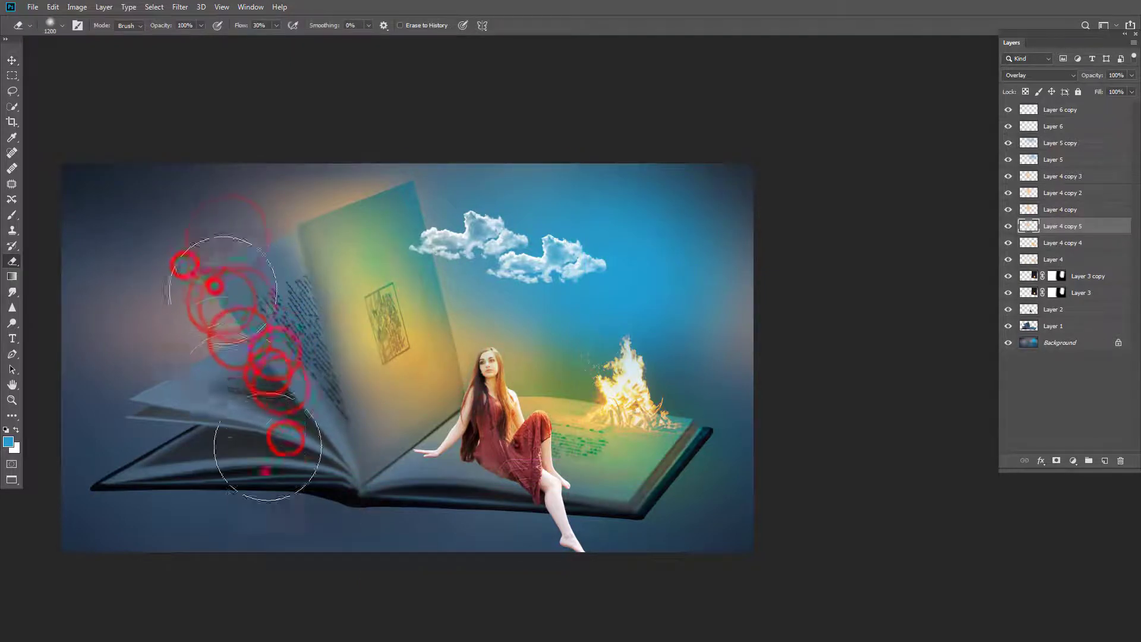
pyautogui.click(263, 437)
pyautogui.click(222, 310)
pyautogui.click(223, 346)
# Set the upright page's new glow copy to Screen blending at 37% opacity
pyautogui.hotkey('shift', 'alt', 's')
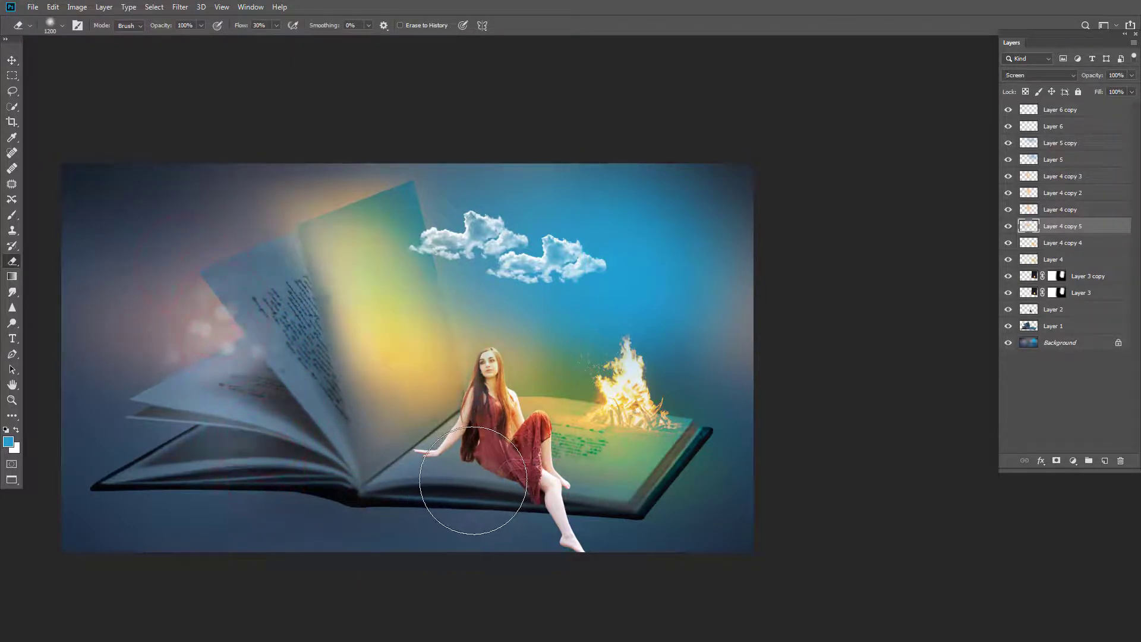
pyautogui.hotkey('ctrl', 'z')
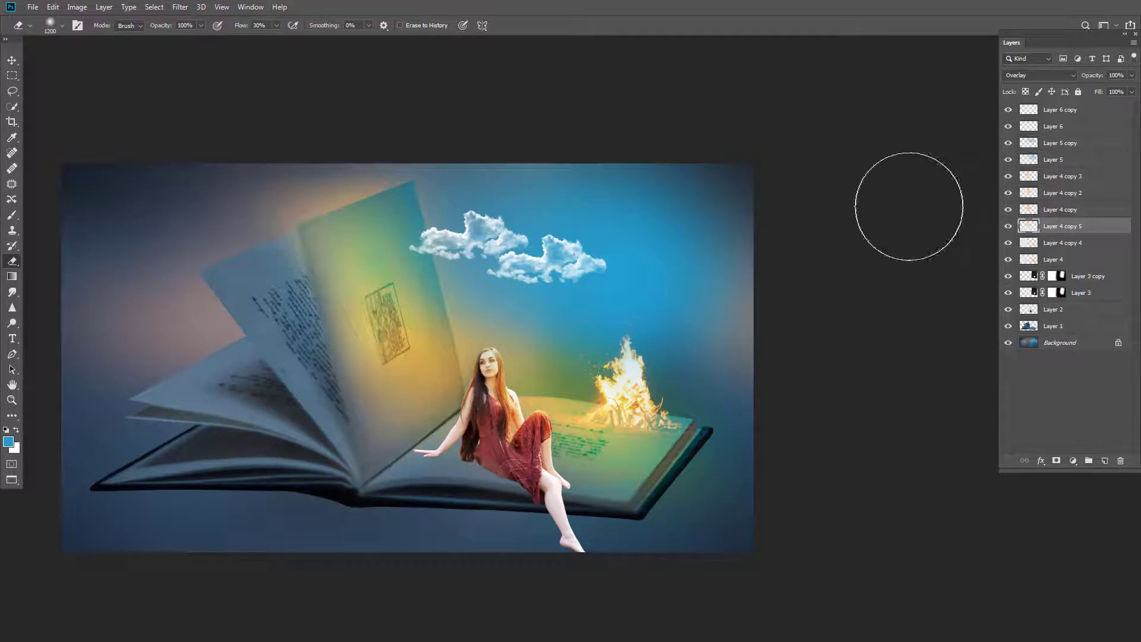
pyautogui.hotkey('ctrl', 'z')
pyautogui.moveTo(1103, 90); pyautogui.dragTo(1099, 91)
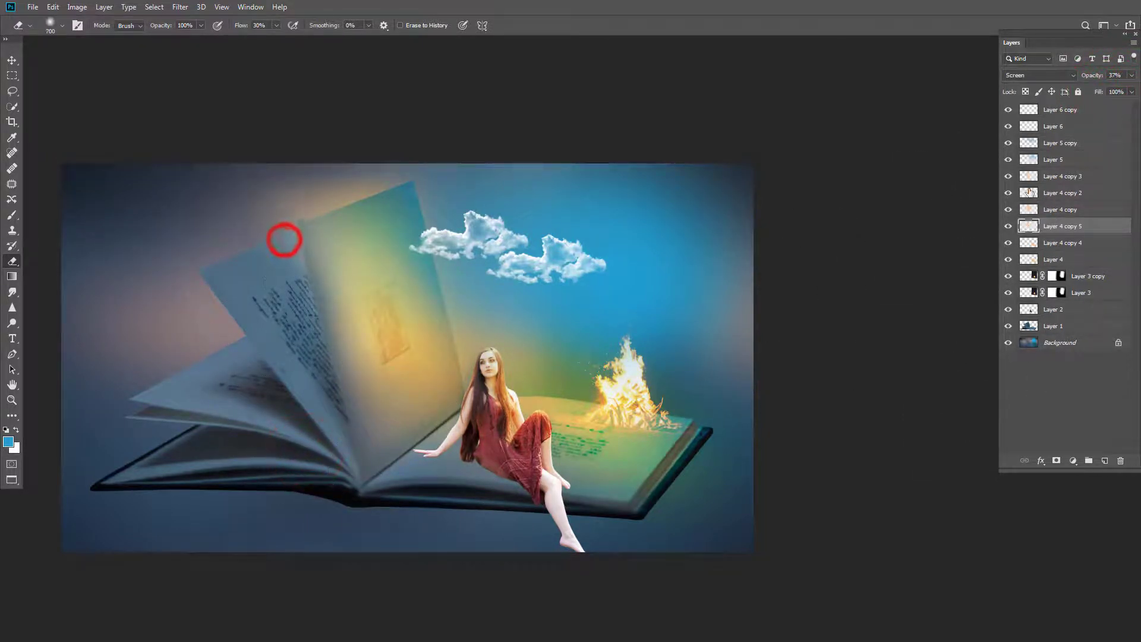
# Review the glow layers and compare the composite with the blue glow copy hidden and shown
pyautogui.click(1052, 210)
pyautogui.click(1053, 226)
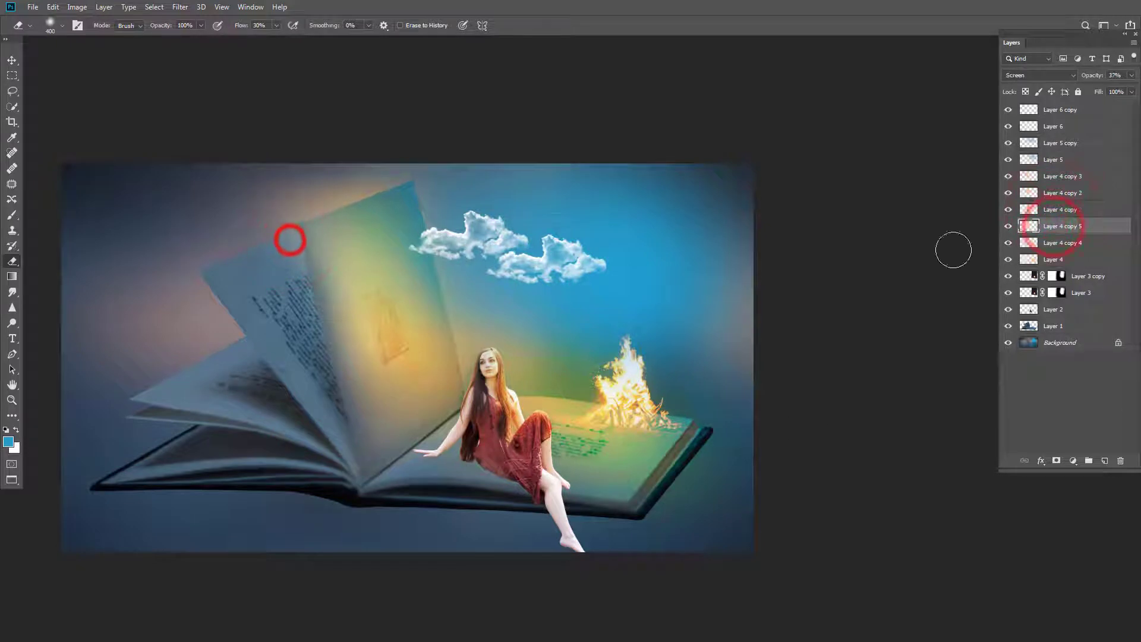
pyautogui.click(1051, 259)
pyautogui.click(1051, 159)
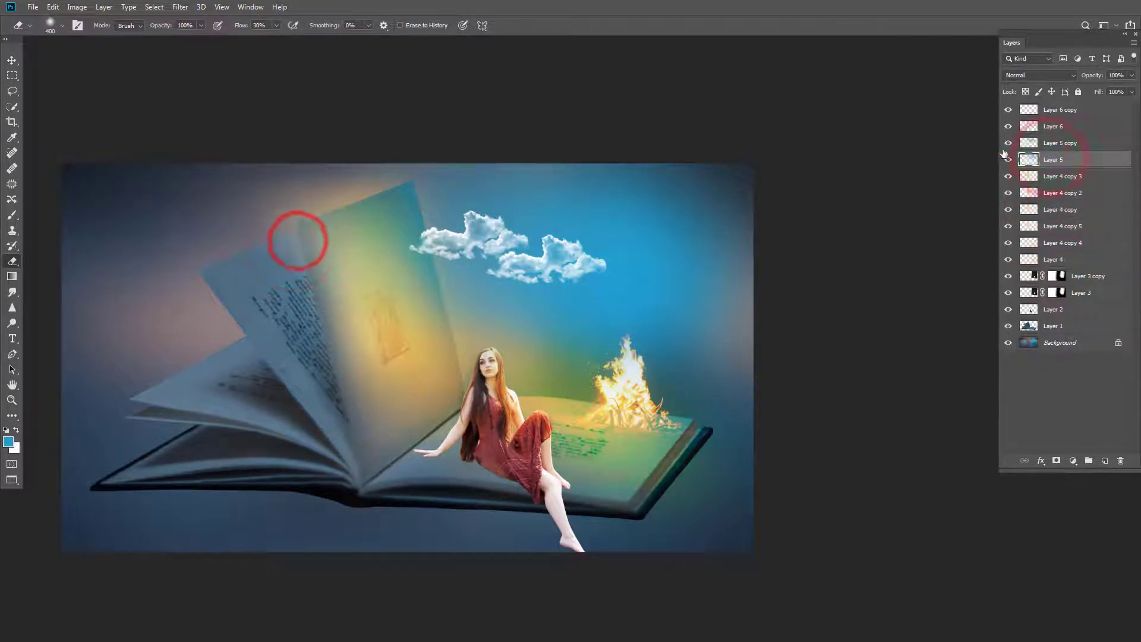
pyautogui.click(1008, 144)
pyautogui.click(1008, 144)
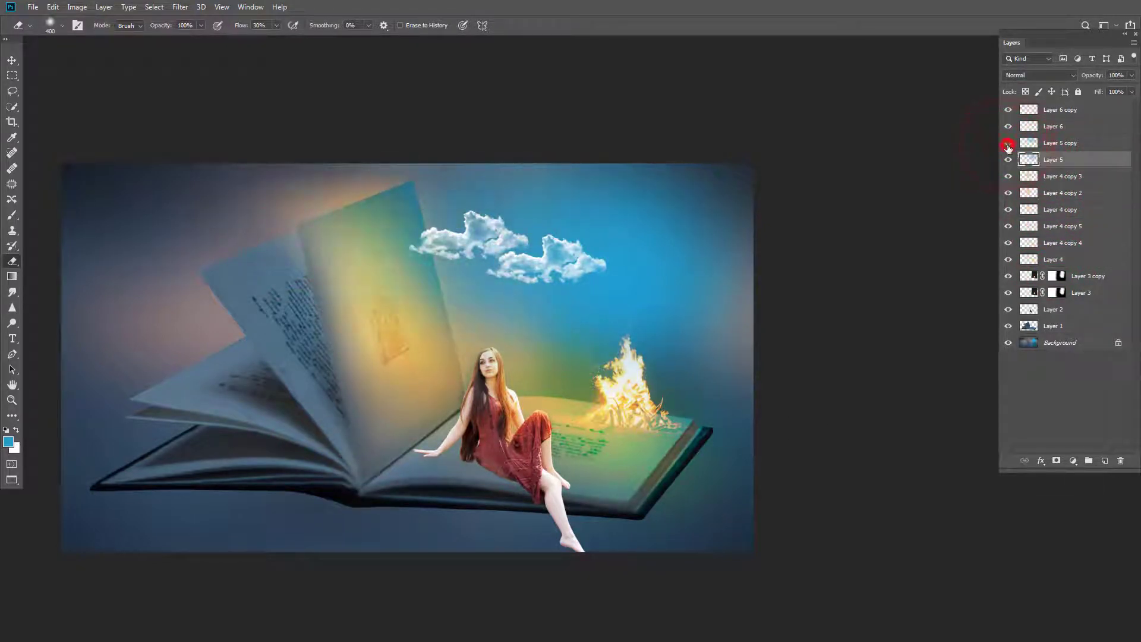
pyautogui.click(1008, 144)
pyautogui.click(1008, 144)
pyautogui.click(1008, 144)
pyautogui.click(1008, 145)
# Set the blue glow copy's opacity to 57% and check Layer 4 copy 3 hidden and shown
pyautogui.click(1052, 143)
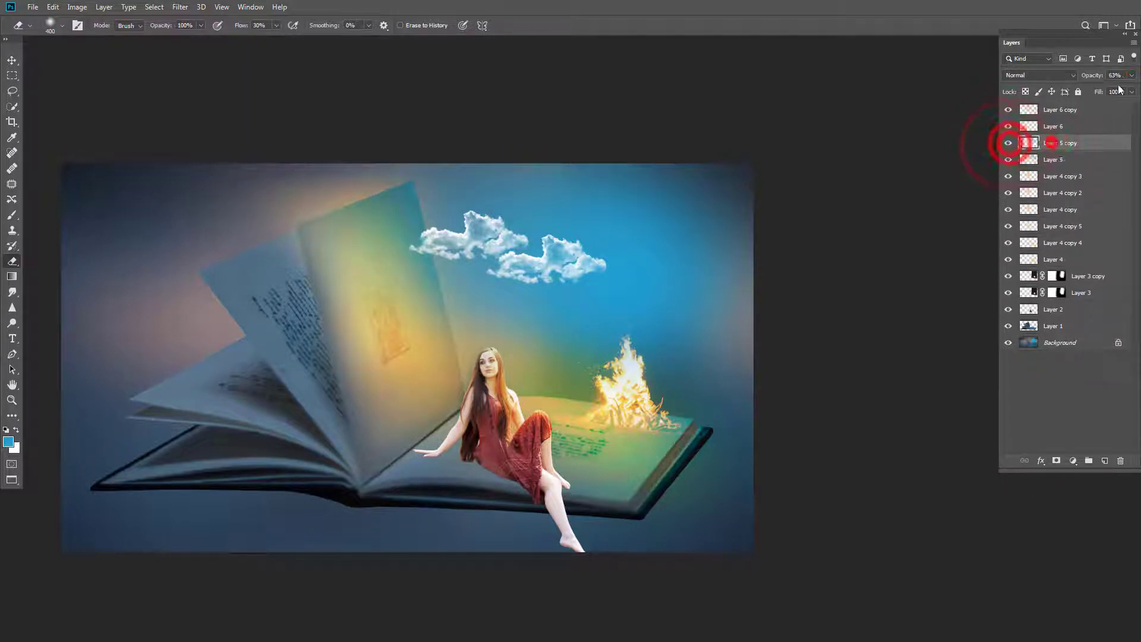
pyautogui.moveTo(1100, 88); pyautogui.dragTo(1104, 89)
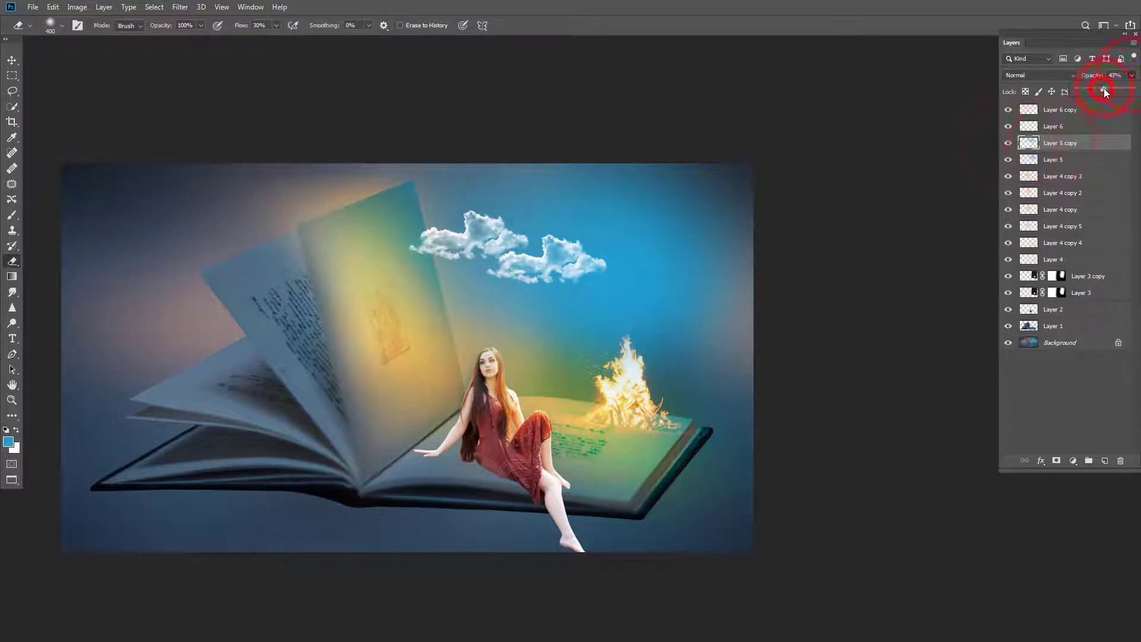
pyautogui.click(1009, 177)
pyautogui.click(1008, 177)
pyautogui.click(1009, 177)
pyautogui.click(1009, 177)
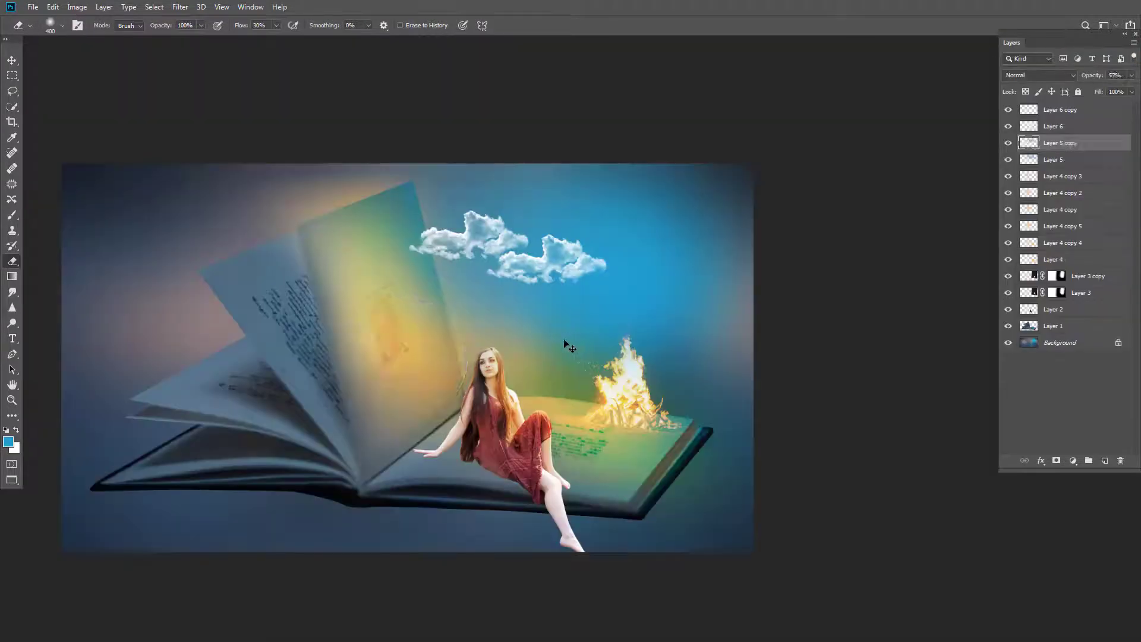
# Paste the moon image, shrink it, and place it just below the left cloud
pyautogui.hotkey('ctrl', 'v')
pyautogui.hotkey('ctrl', 't')
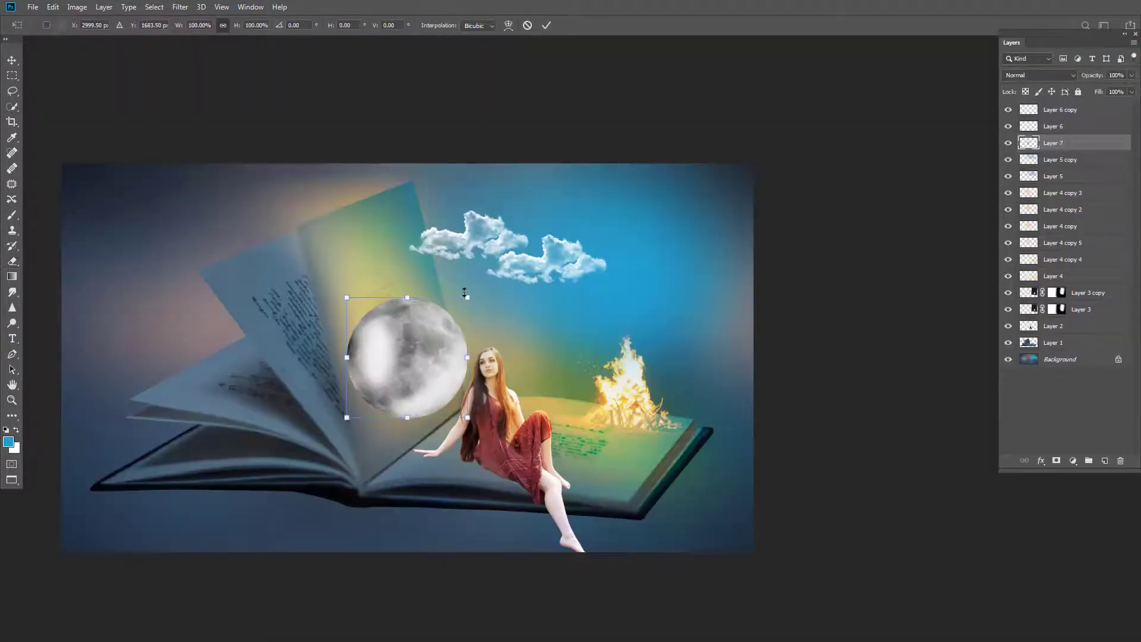
pyautogui.moveTo(465, 297); pyautogui.dragTo(473, 263)
pyautogui.moveTo(501, 307); pyautogui.dragTo(494, 300)
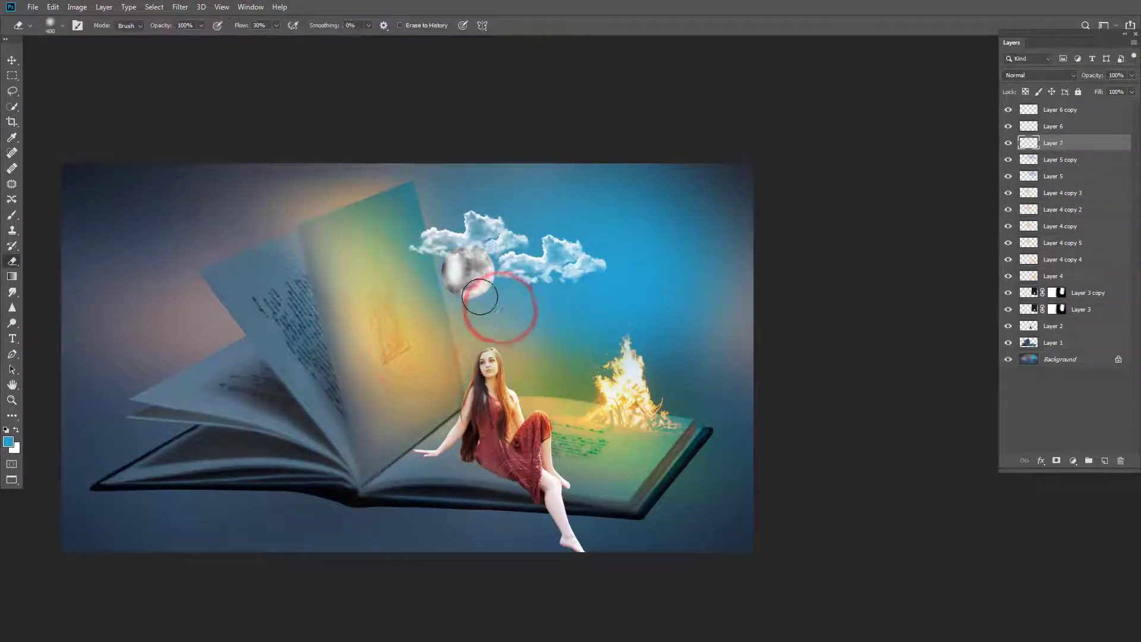
# Set the moon layer to Screen blending and shift it slightly toward the gap between the clouds
pyautogui.doubleClick(468, 275)
pyautogui.click(1040, 75)
pyautogui.click(1028, 176)
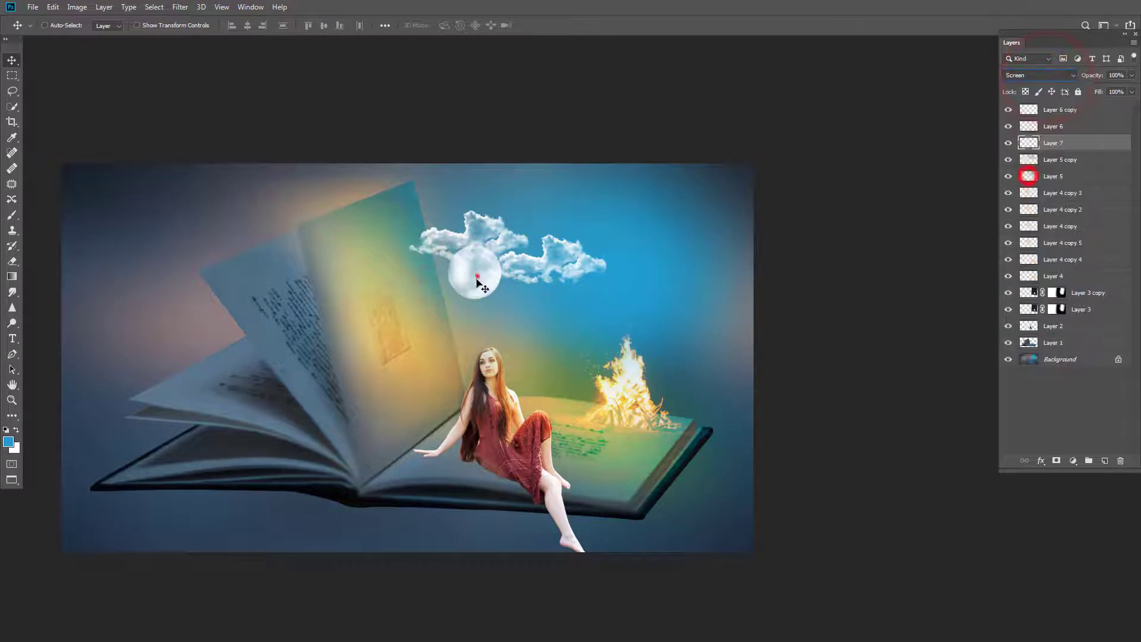
pyautogui.moveTo(479, 272); pyautogui.dragTo(479, 270)
# Scale the moon down further and tuck it beneath the left cloud
pyautogui.hotkey('ctrl', 't')
pyautogui.keyDown('ctrl'); pyautogui.click(479, 237); pyautogui.keyUp('ctrl')
pyautogui.moveTo(545, 320); pyautogui.dragTo(511, 314)
pyautogui.press('Return')
# Soften the moon with the Eraser so that it blends in beneath the clouds
pyautogui.press('e')
pyautogui.moveTo(445, 229)
pyautogui.mouseDown()
pyautogui.moveTo(407, 216)
pyautogui.moveTo(489, 225)
pyautogui.moveTo(581, 295)
pyautogui.moveTo(571, 316)
pyautogui.mouseUp()
pyautogui.moveTo(569, 313); pyautogui.dragTo(497, 259)
pyautogui.moveTo(402, 240)
pyautogui.mouseDown()
pyautogui.moveTo(391, 240)
pyautogui.moveTo(451, 247)
pyautogui.mouseUp()
pyautogui.moveTo(537, 280); pyautogui.dragTo(583, 330)
pyautogui.scroll(-4, 576, 321)
pyautogui.moveTo(570, 288)
pyautogui.mouseDown()
pyautogui.moveTo(572, 338)
pyautogui.moveTo(546, 346)
pyautogui.mouseUp()
# Transform the lower-right cloud and reposition it beside the moon
pyautogui.press('v')
pyautogui.hotkey('ctrl', 't')
pyautogui.moveTo(619, 395); pyautogui.dragTo(588, 278)
pyautogui.moveTo(520, 231); pyautogui.dragTo(494, 208)
pyautogui.press('Return')
pyautogui.moveTo(581, 186); pyautogui.dragTo(591, 192)
pyautogui.moveTo(508, 434); pyautogui.dragTo(477, 417)
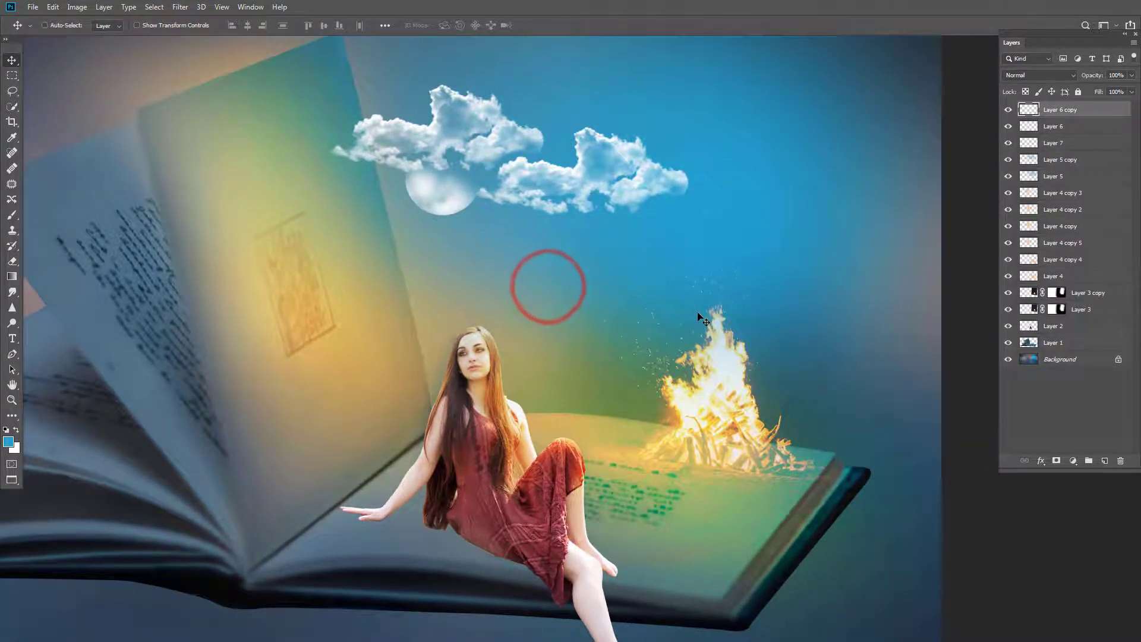
# Add a new layer and paint soft black shadow on it along the underside of the woman's dress, hair and leg
pyautogui.hotkey('ctrl', 'shift', 'n')
pyautogui.press('Return')
pyautogui.press('b')
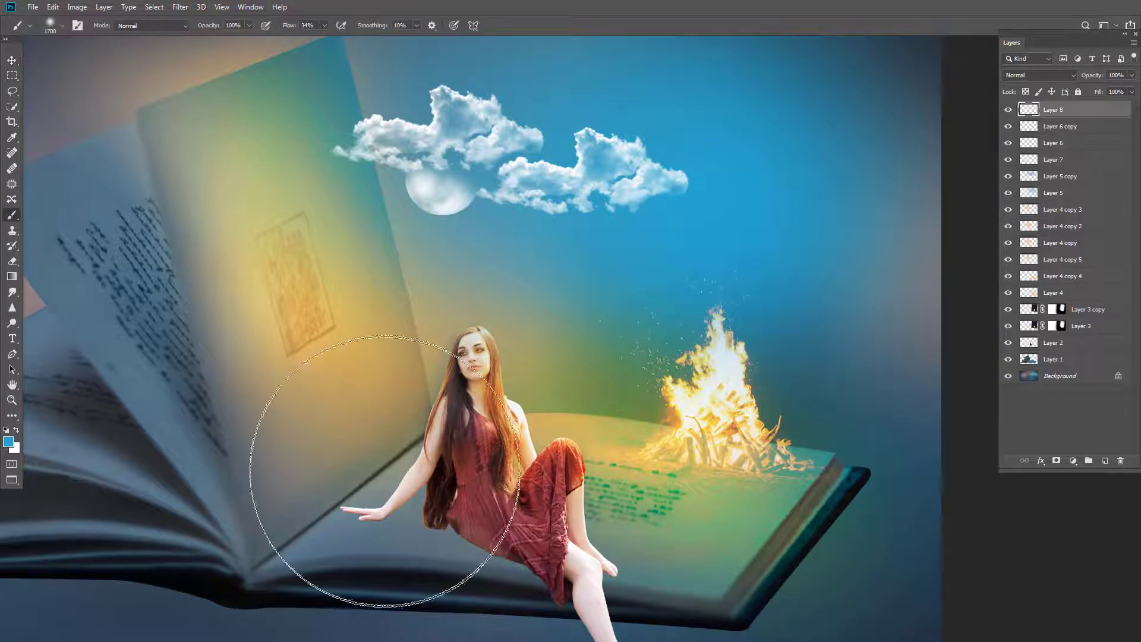
pyautogui.click(5, 429)
pyautogui.press('[')
pyautogui.press('[')
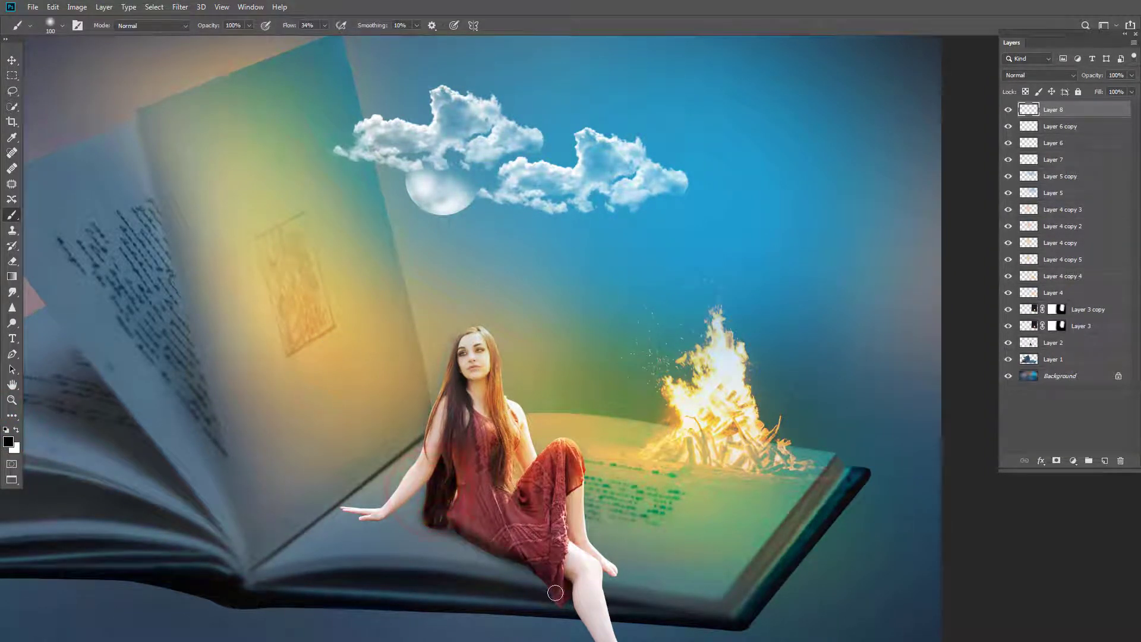
pyautogui.moveTo(555, 593); pyautogui.dragTo(521, 526)
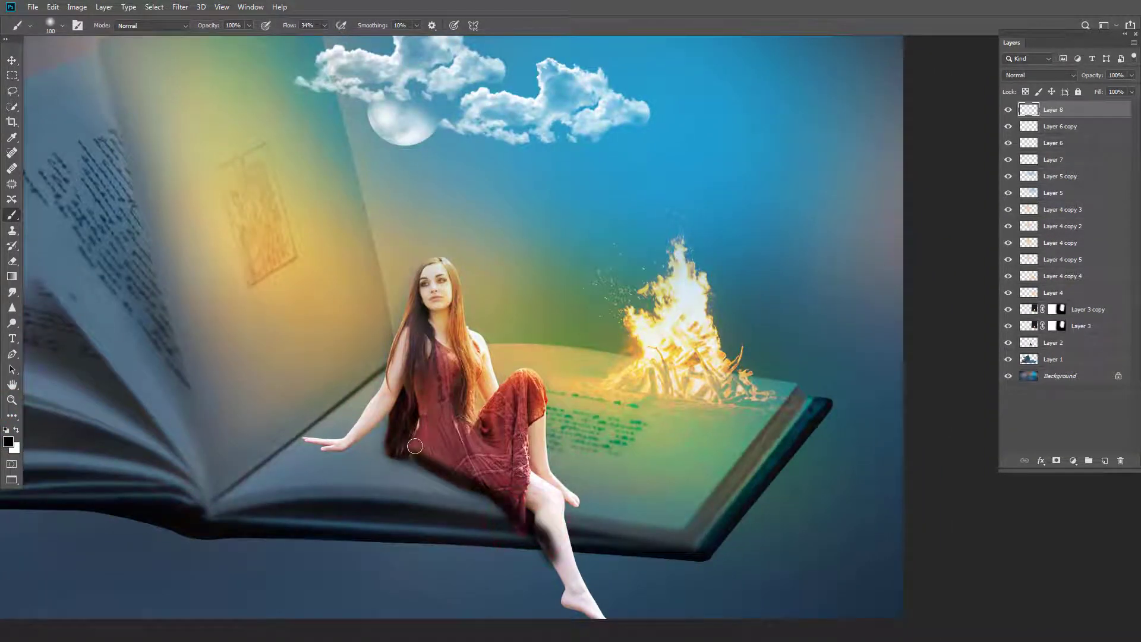
pyautogui.moveTo(375, 425); pyautogui.dragTo(382, 428)
pyautogui.press(']')
pyautogui.moveTo(461, 395)
pyautogui.mouseDown()
pyautogui.moveTo(365, 438)
pyautogui.moveTo(397, 393)
pyautogui.moveTo(236, 532)
pyautogui.moveTo(293, 509)
pyautogui.mouseUp()
# Paint black shadow along the woman's supporting arm and hand with a smaller brush, and place the shadow layer beneath her layer
pyautogui.press('[')
pyautogui.press('[')
pyautogui.press('[')
pyautogui.moveTo(154, 538)
pyautogui.mouseDown()
pyautogui.moveTo(283, 533)
pyautogui.moveTo(297, 518)
pyautogui.mouseUp()
pyautogui.moveTo(52, 482)
pyautogui.mouseDown()
pyautogui.moveTo(138, 499)
pyautogui.moveTo(52, 482)
pyautogui.mouseUp()
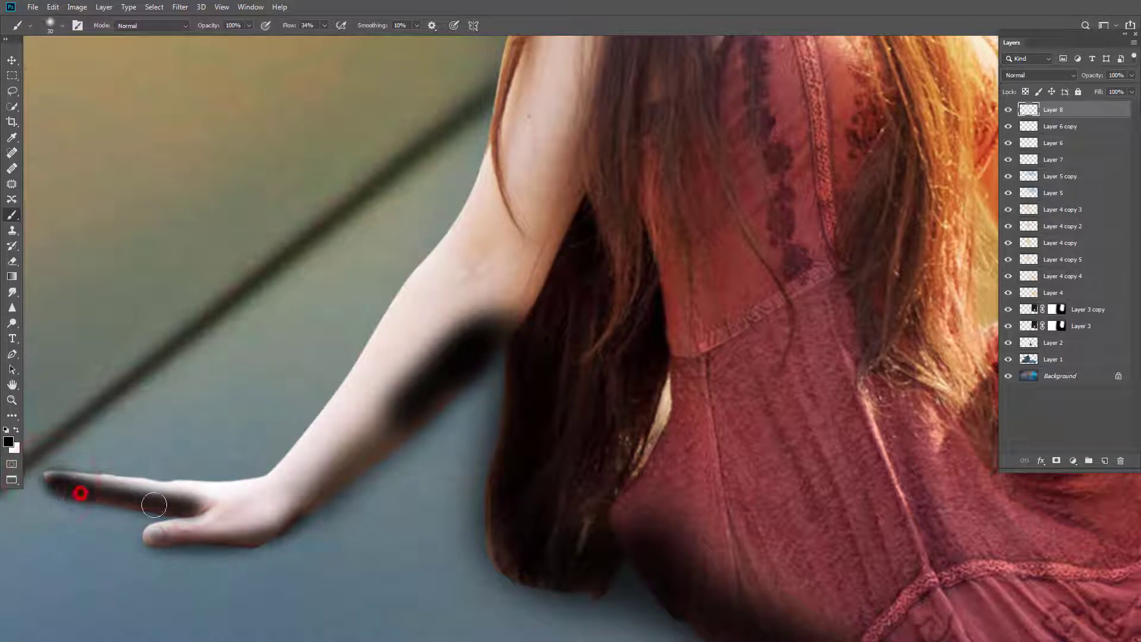
pyautogui.moveTo(154, 505); pyautogui.dragTo(192, 507)
pyautogui.moveTo(150, 543)
pyautogui.mouseDown()
pyautogui.moveTo(295, 515)
pyautogui.moveTo(497, 355)
pyautogui.mouseUp()
pyautogui.moveTo(501, 473)
pyautogui.mouseDown()
pyautogui.moveTo(484, 438)
pyautogui.moveTo(320, 487)
pyautogui.mouseUp()
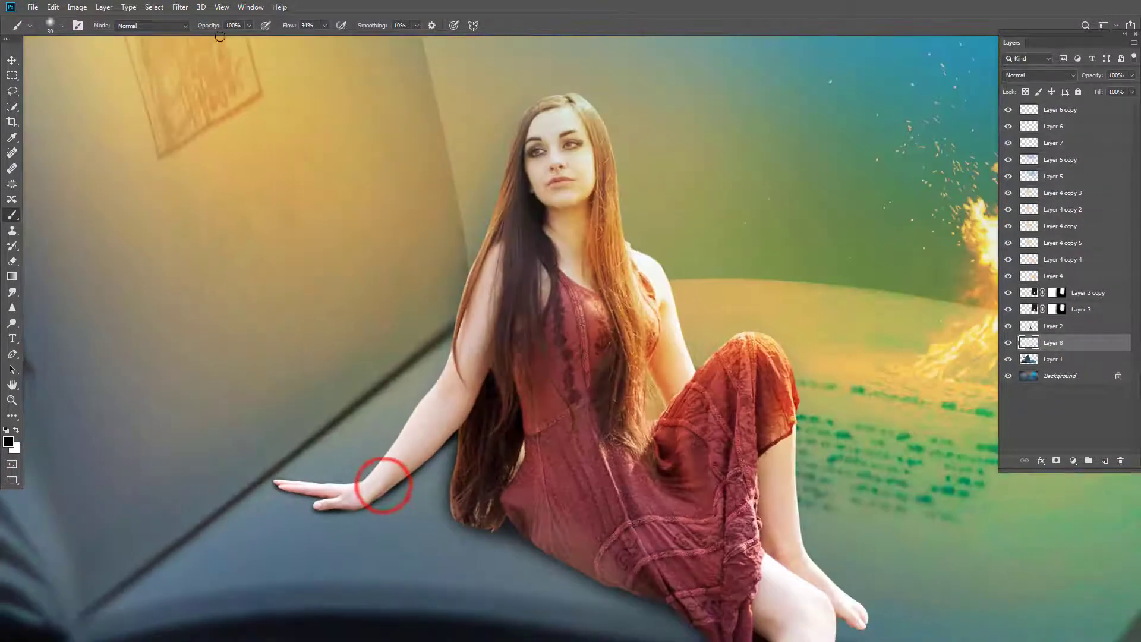
# Soften the woman's shadow layer with a Gaussian Blur at a reduced radius
pyautogui.click(180, 6)
pyautogui.click(359, 183)
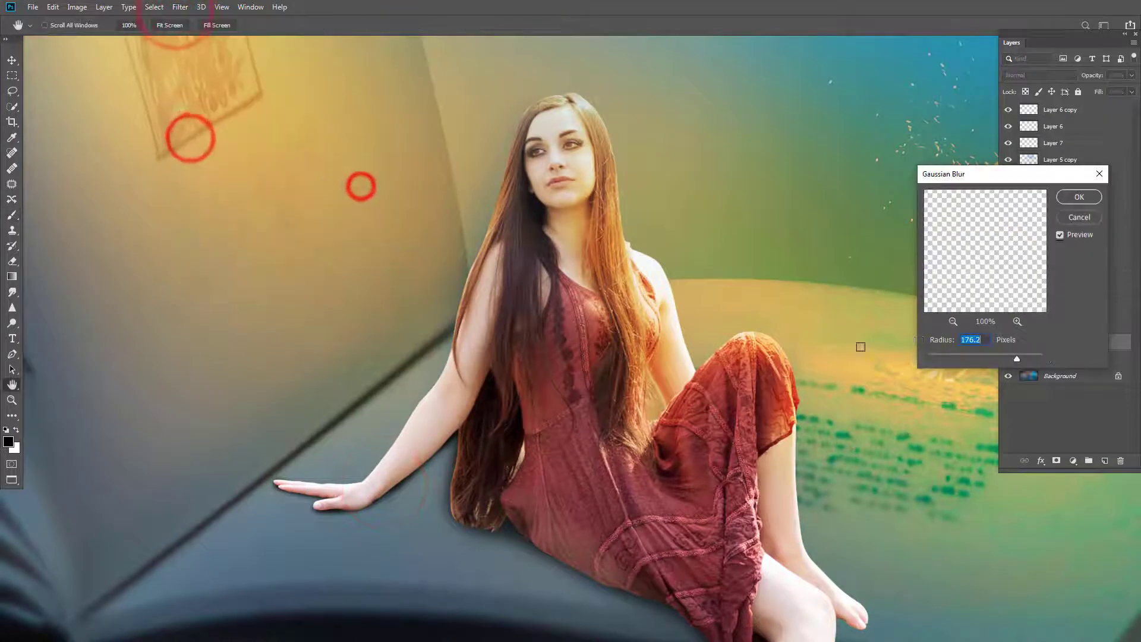
pyautogui.click(974, 357)
pyautogui.moveTo(975, 356); pyautogui.dragTo(958, 358)
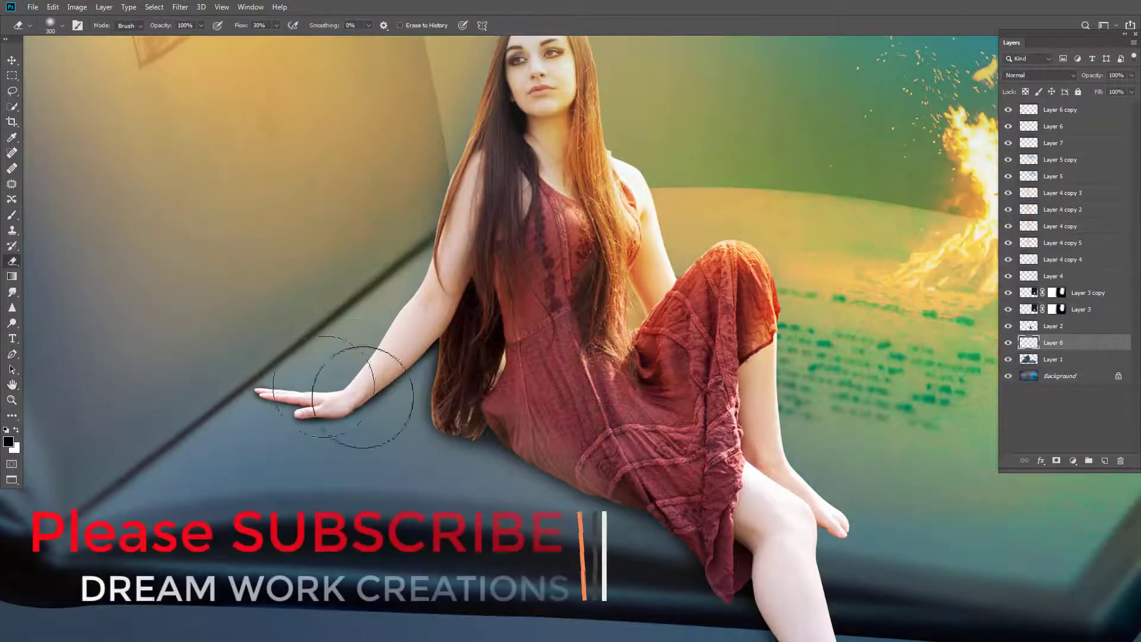
# Erase excess shadow around the hand, arm and hair with the Eraser, lowering its flow to 10%
pyautogui.click(363, 399)
pyautogui.scroll(2, 404, 397)
pyautogui.moveTo(419, 419); pyautogui.dragTo(409, 405)
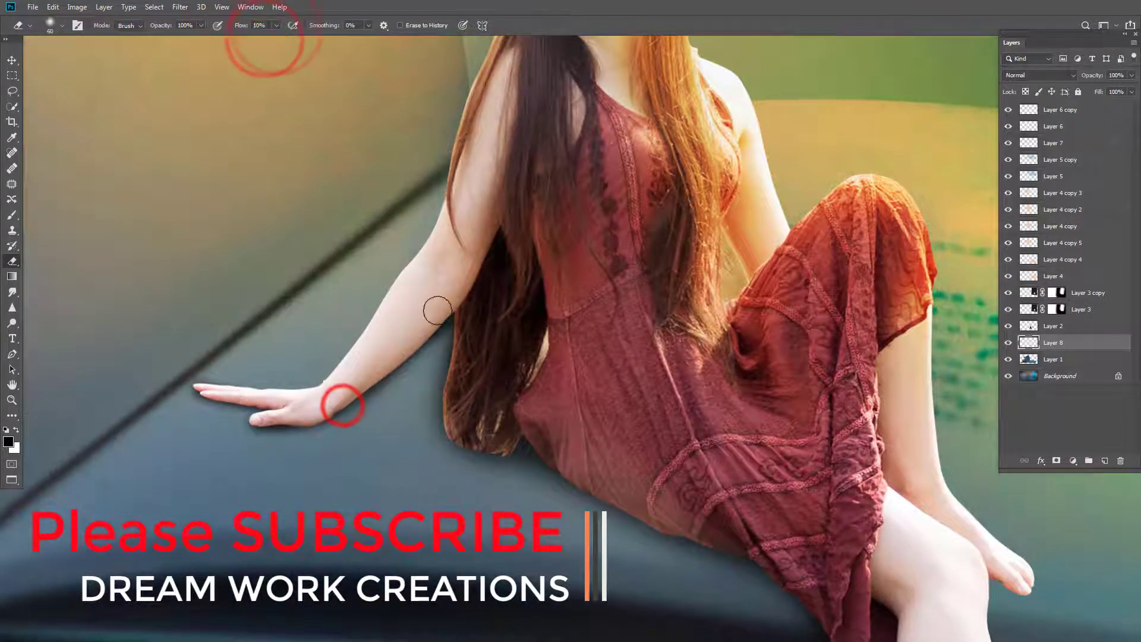
pyautogui.press('[')
pyautogui.press('[')
pyautogui.moveTo(436, 352); pyautogui.dragTo(439, 347)
pyautogui.click(450, 326)
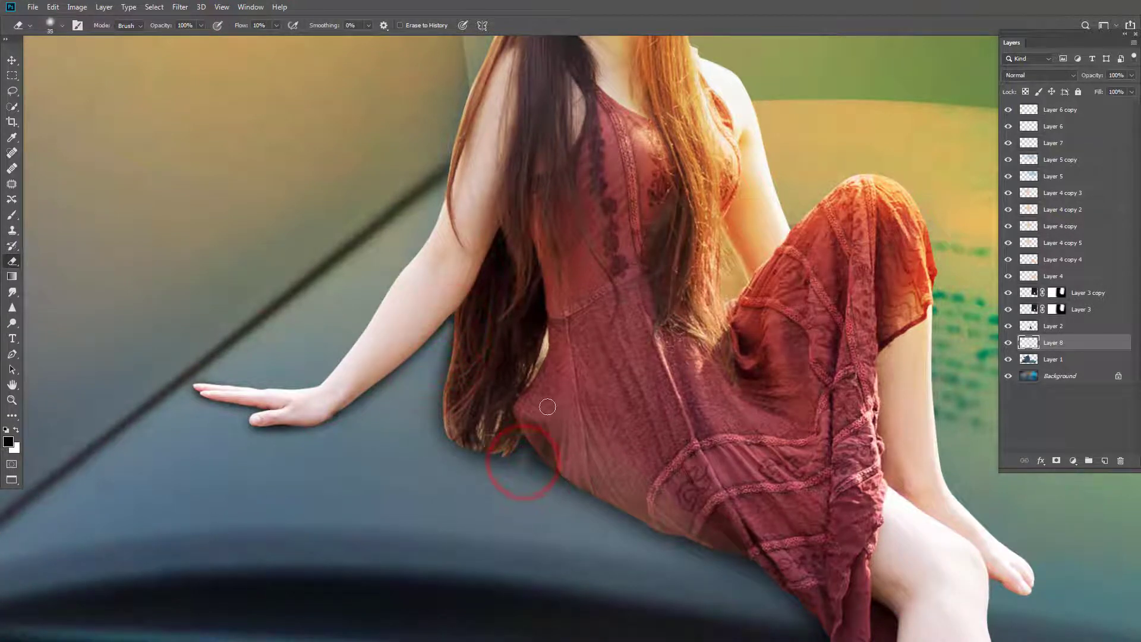
pyautogui.moveTo(502, 359); pyautogui.dragTo(580, 360)
pyautogui.moveTo(584, 310); pyautogui.dragTo(562, 361)
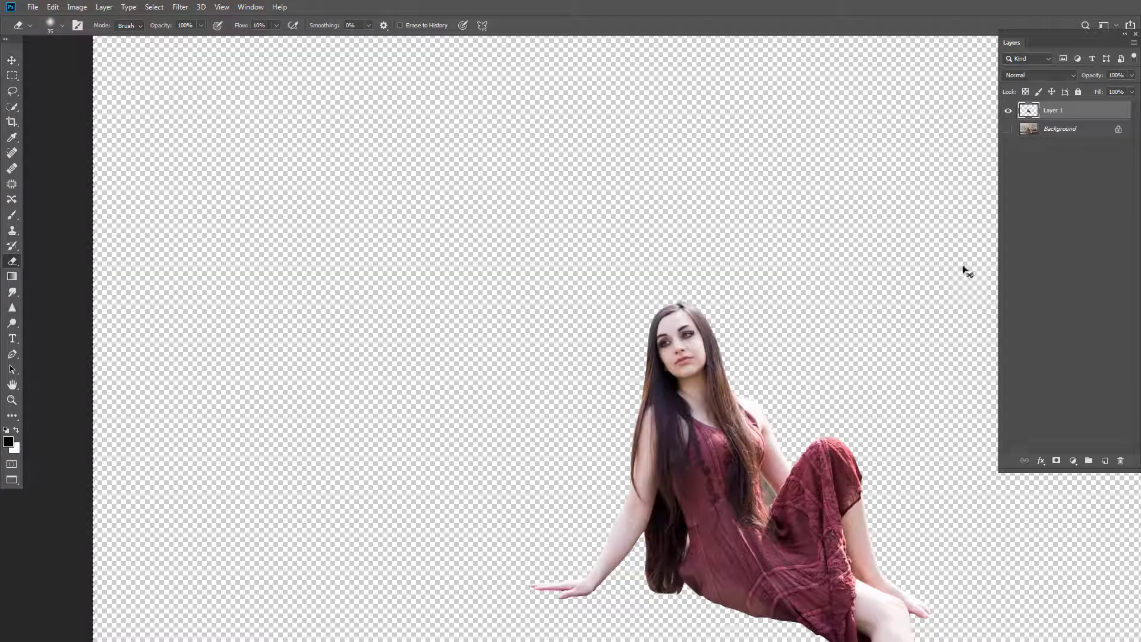
# Examine the woman's original photo for reference, then view the whole composite
pyautogui.click(1008, 128)
pyautogui.moveTo(716, 392); pyautogui.dragTo(660, 353)
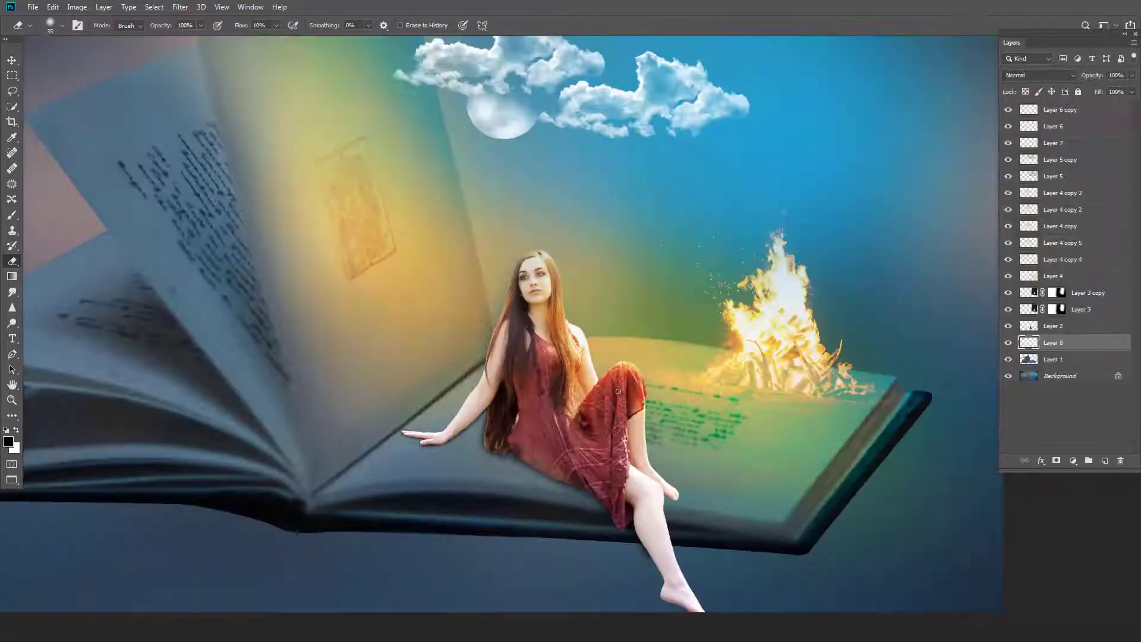
pyautogui.keyDown('alt'); pyautogui.click(630, 375); pyautogui.keyUp('alt')
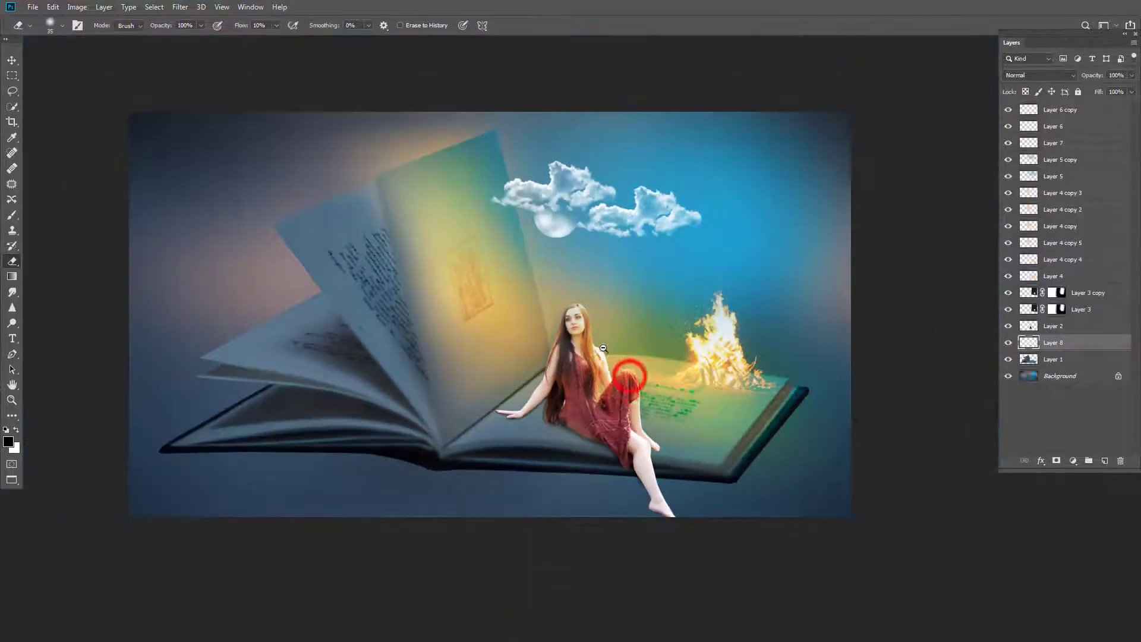
# Switch to File Explorer, browse the stock images and open the starry night picture from the Downloads folder in Photoshop
pyautogui.press('super')
pyautogui.click(336, 630)
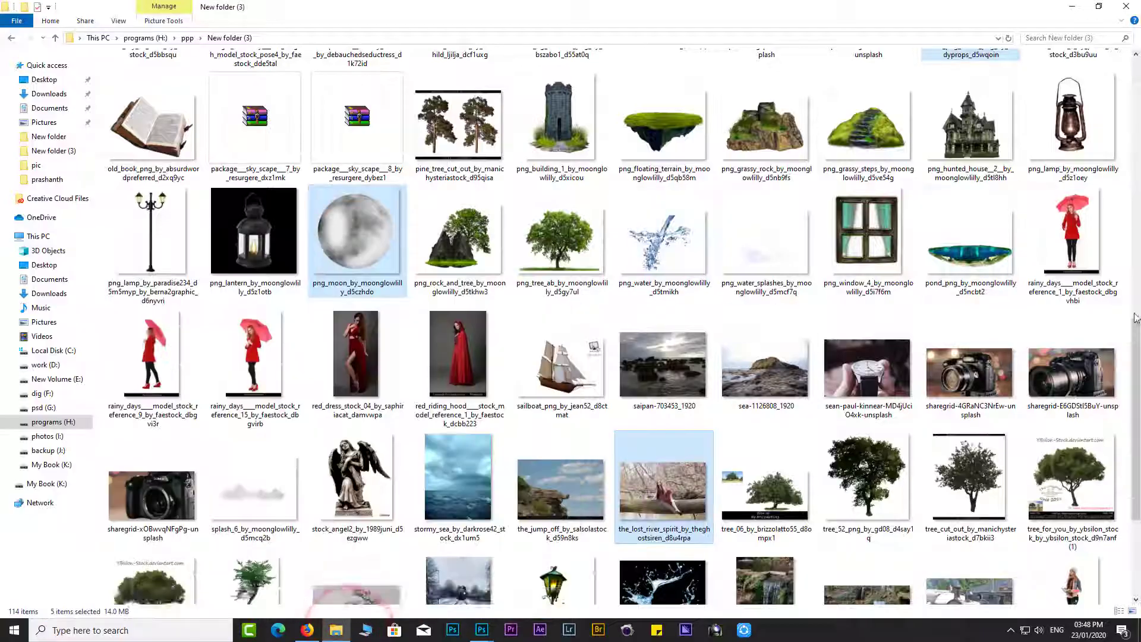
pyautogui.moveTo(1136, 347); pyautogui.dragTo(1137, 81)
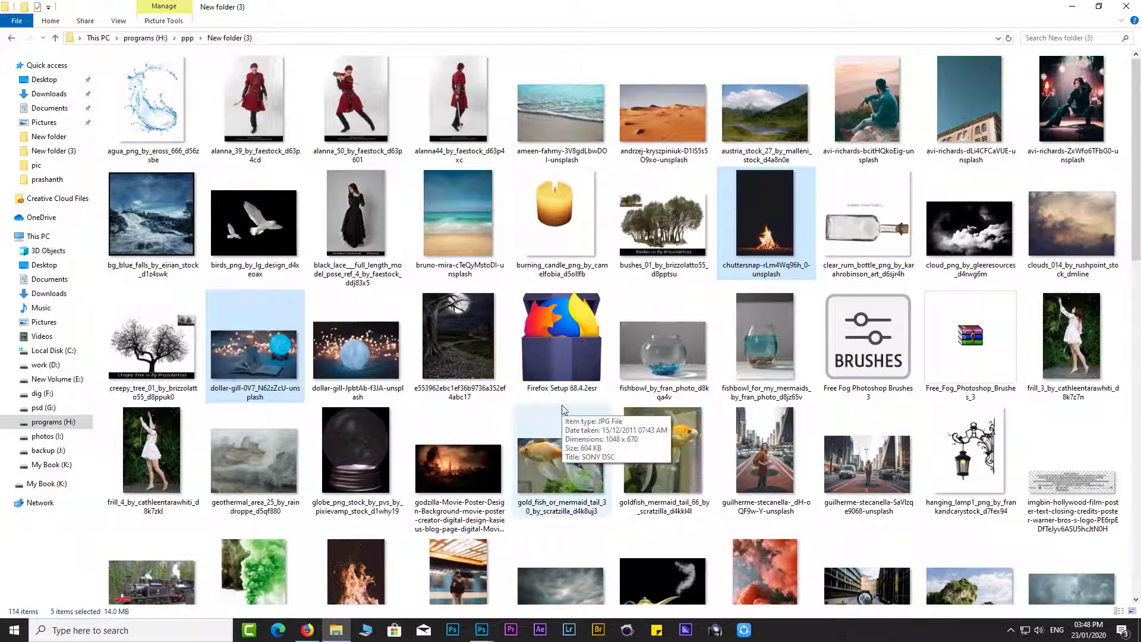
pyautogui.moveTo(1136, 244); pyautogui.dragTo(1136, 533)
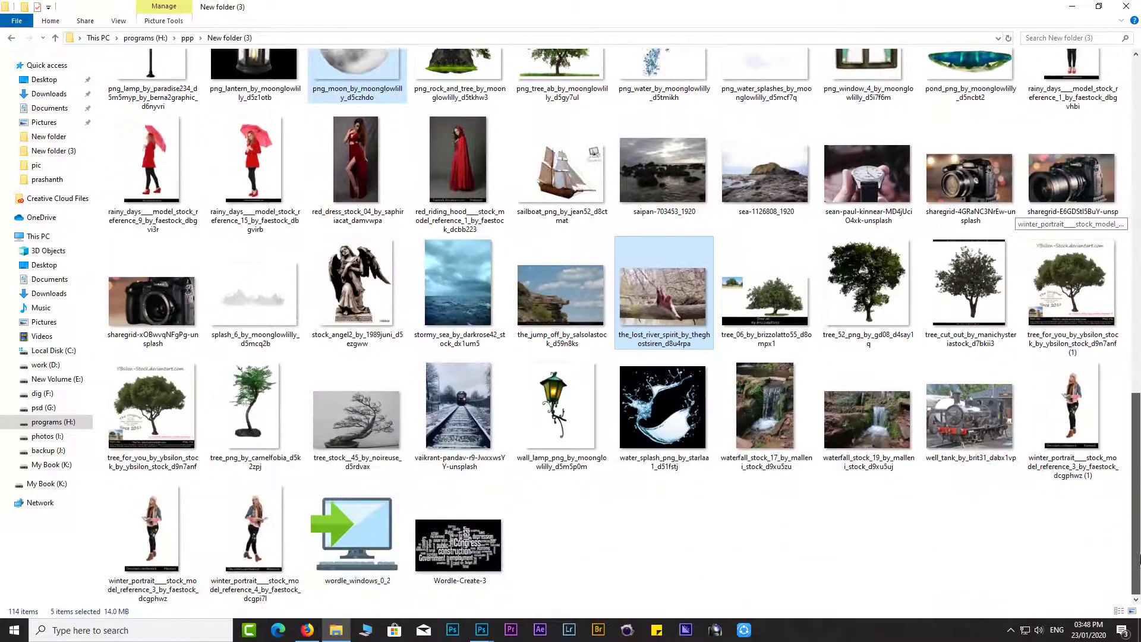
pyautogui.click(365, 630)
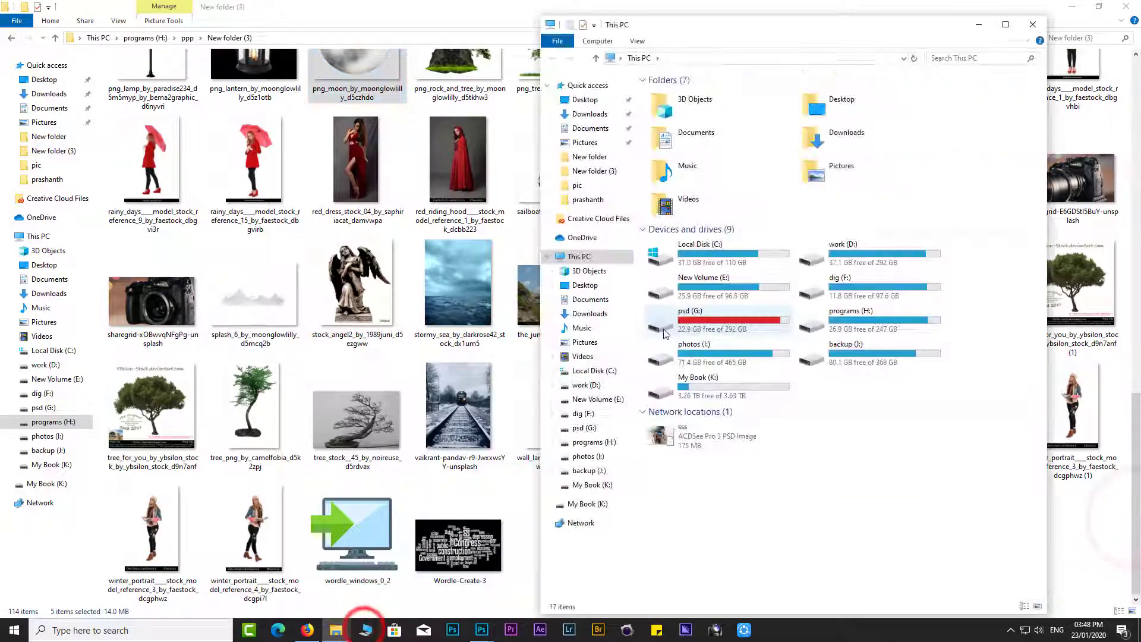
pyautogui.click(824, 141)
pyautogui.doubleClick(824, 141)
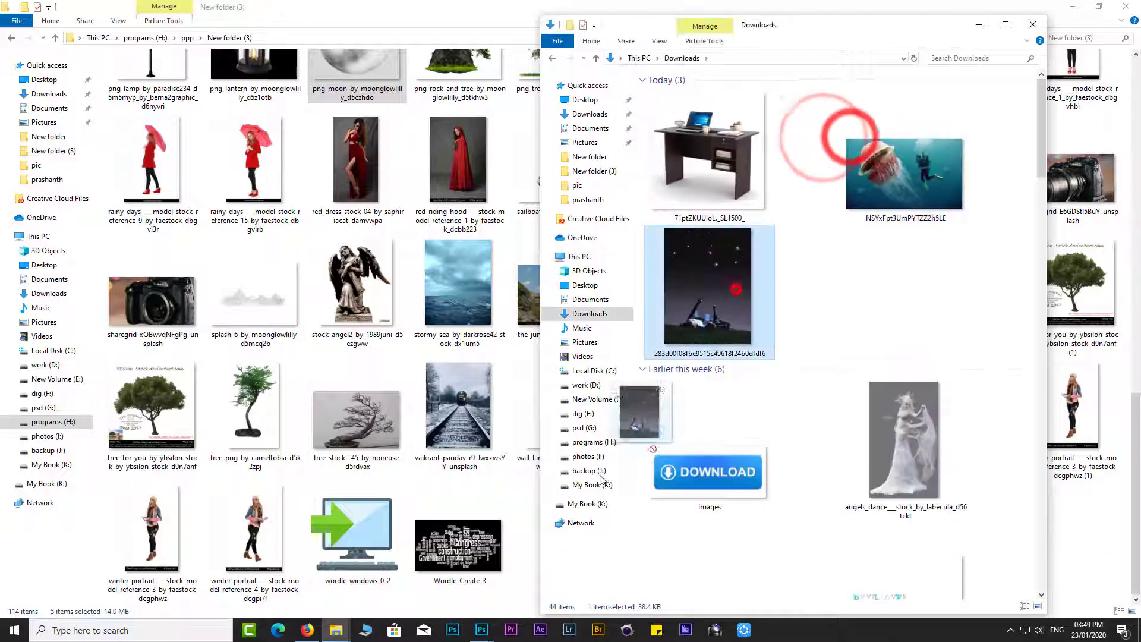
pyautogui.moveTo(736, 288); pyautogui.dragTo(498, 607)
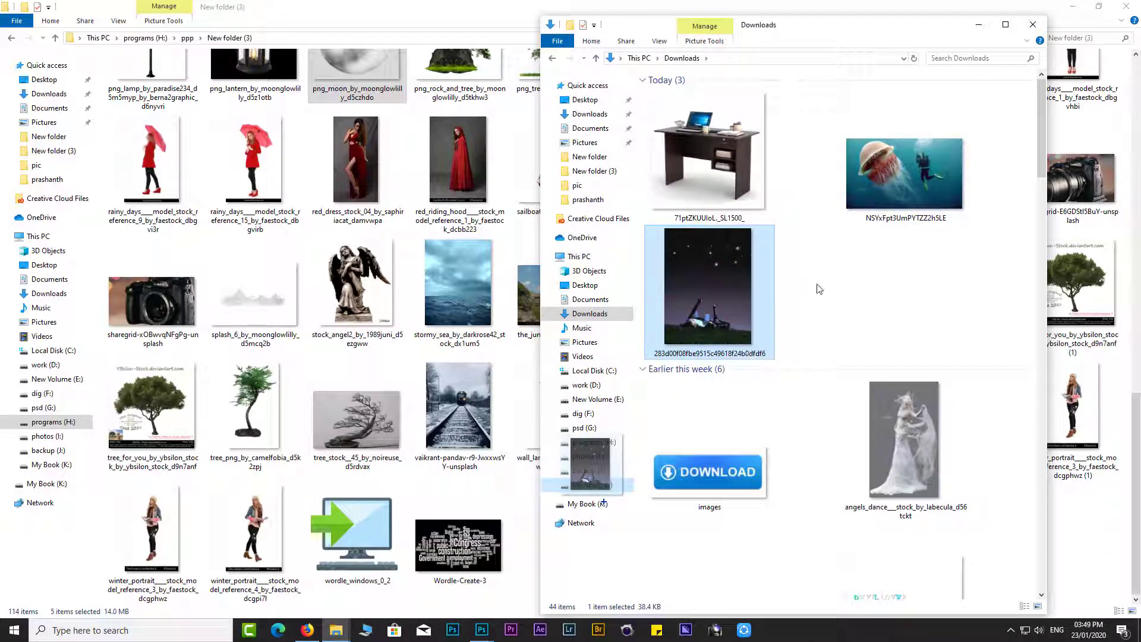
pyautogui.click(721, 270)
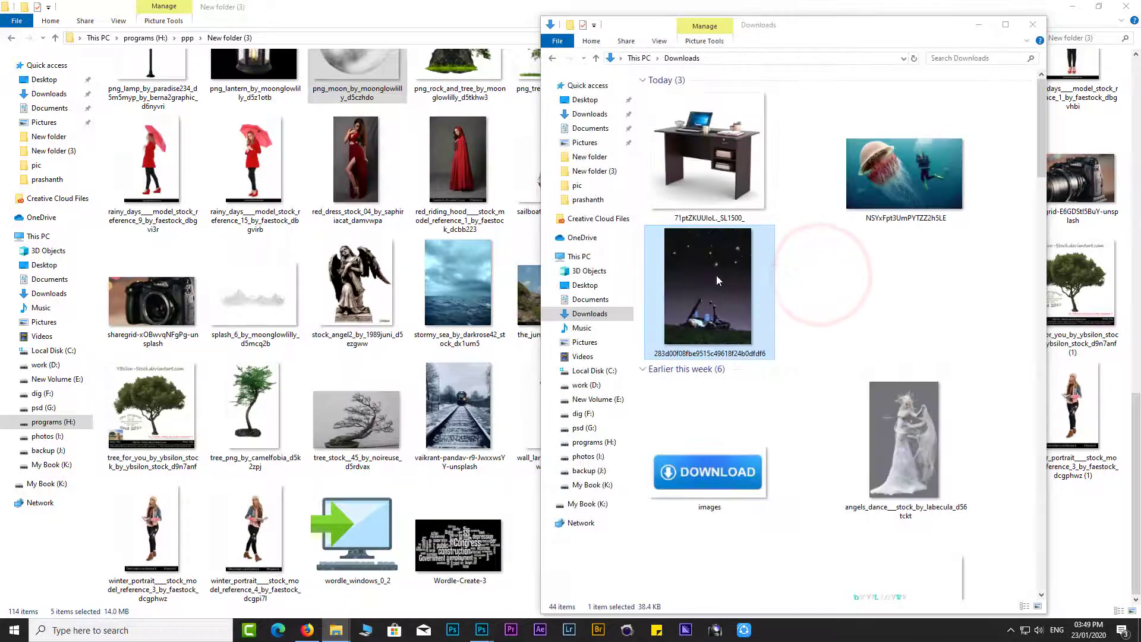
pyautogui.moveTo(717, 273); pyautogui.dragTo(425, 593)
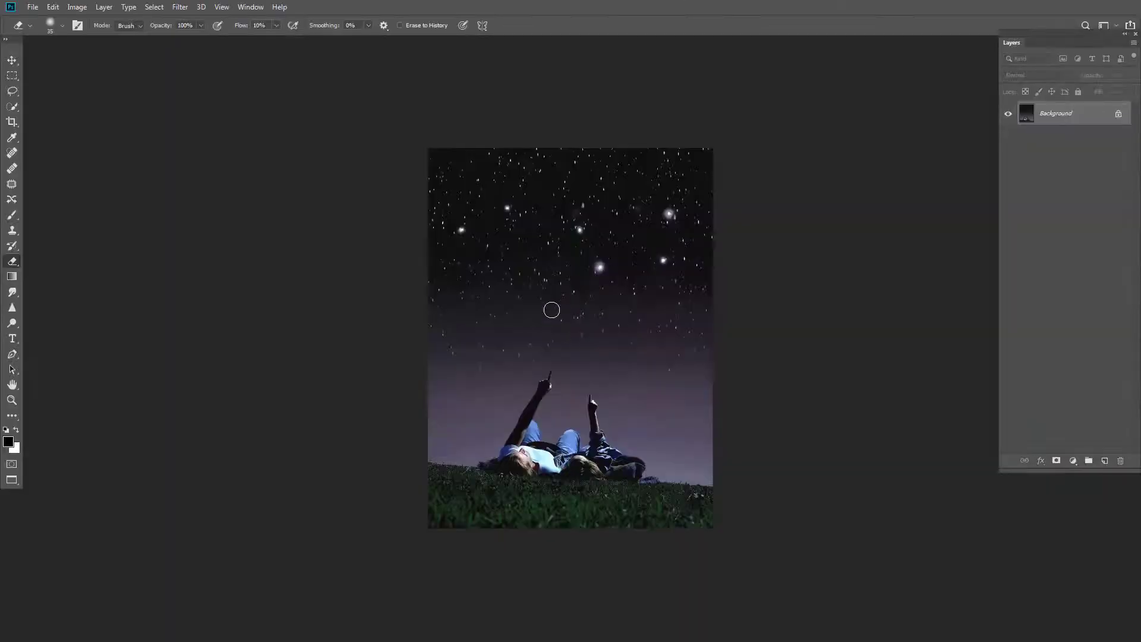
# Select the starry part of the night picture with the Rectangular Marquee and bring it into the composite, enlarged over the sky
pyautogui.press('m')
pyautogui.moveTo(354, 94); pyautogui.dragTo(929, 369)
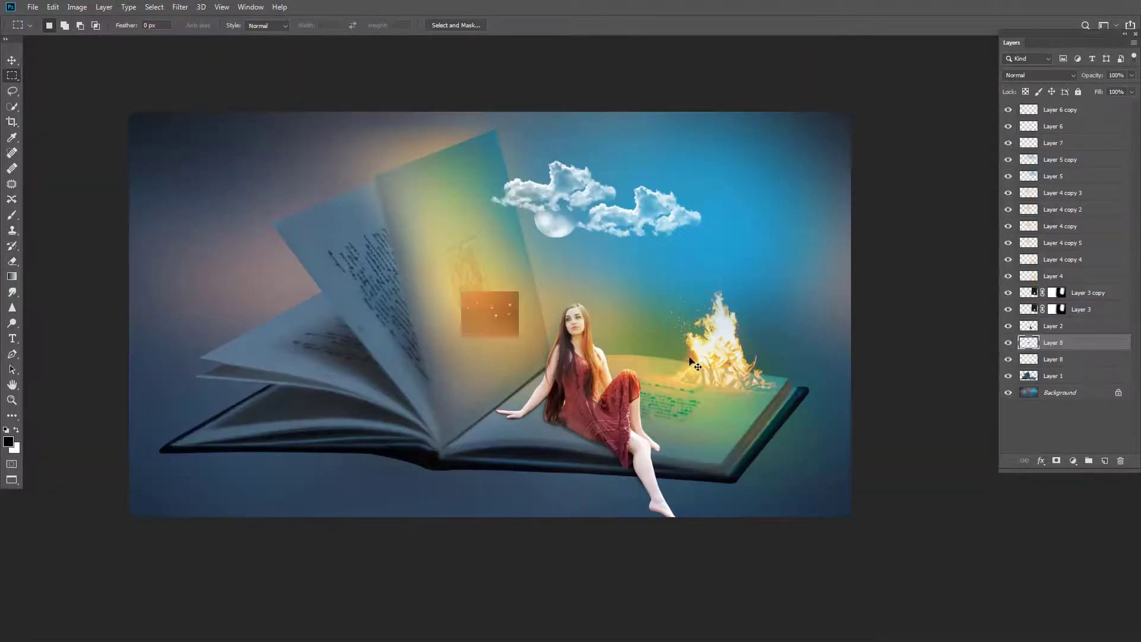
pyautogui.moveTo(521, 288); pyautogui.dragTo(680, 255)
pyautogui.press('Return')
# Set the star layer's blending mode to Screen and adjust its size and position across the sky
pyautogui.click(1052, 77)
pyautogui.click(1024, 174)
pyautogui.hotkey('ctrl', 't')
pyautogui.moveTo(676, 319); pyautogui.dragTo(739, 369)
pyautogui.moveTo(680, 312)
pyautogui.mouseDown()
pyautogui.moveTo(651, 277)
pyautogui.moveTo(646, 285)
pyautogui.mouseUp()
pyautogui.press('Return')
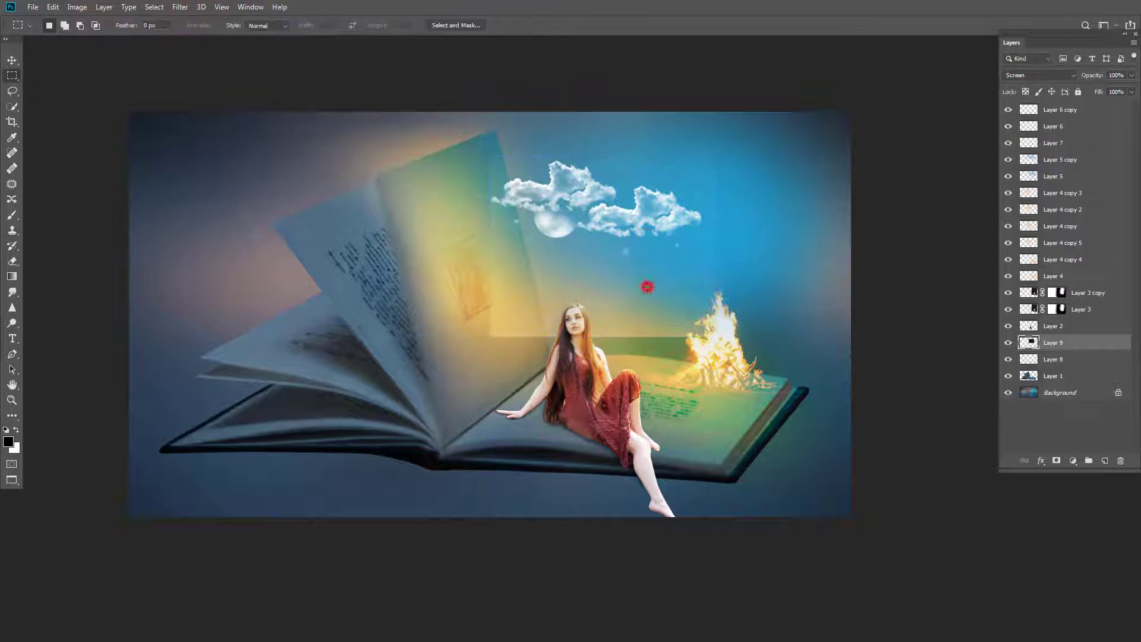
# Fade the star layer's hard edges behind the woman and around the campfire with a soft 900 px Eraser
pyautogui.press('e')
pyautogui.press(']')
pyautogui.press(']')
pyautogui.press(']')
pyautogui.press(']')
pyautogui.click(491, 349)
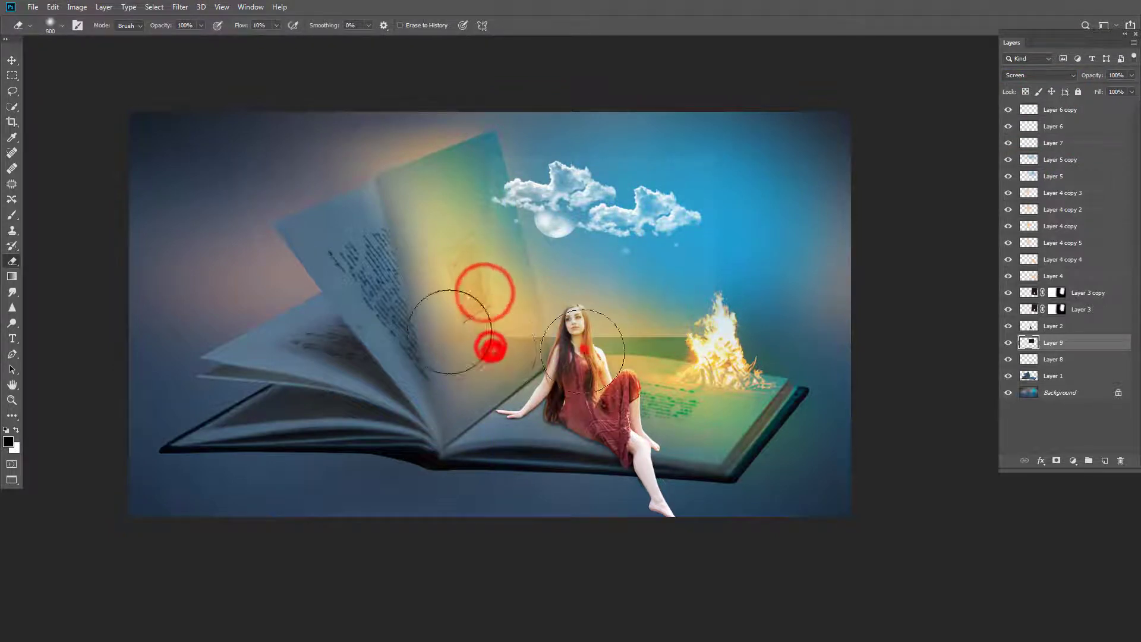
pyautogui.click(587, 353)
pyautogui.click(492, 366)
pyautogui.click(518, 341)
pyautogui.click(629, 374)
pyautogui.click(692, 359)
pyautogui.click(738, 315)
pyautogui.click(741, 192)
pyautogui.click(448, 199)
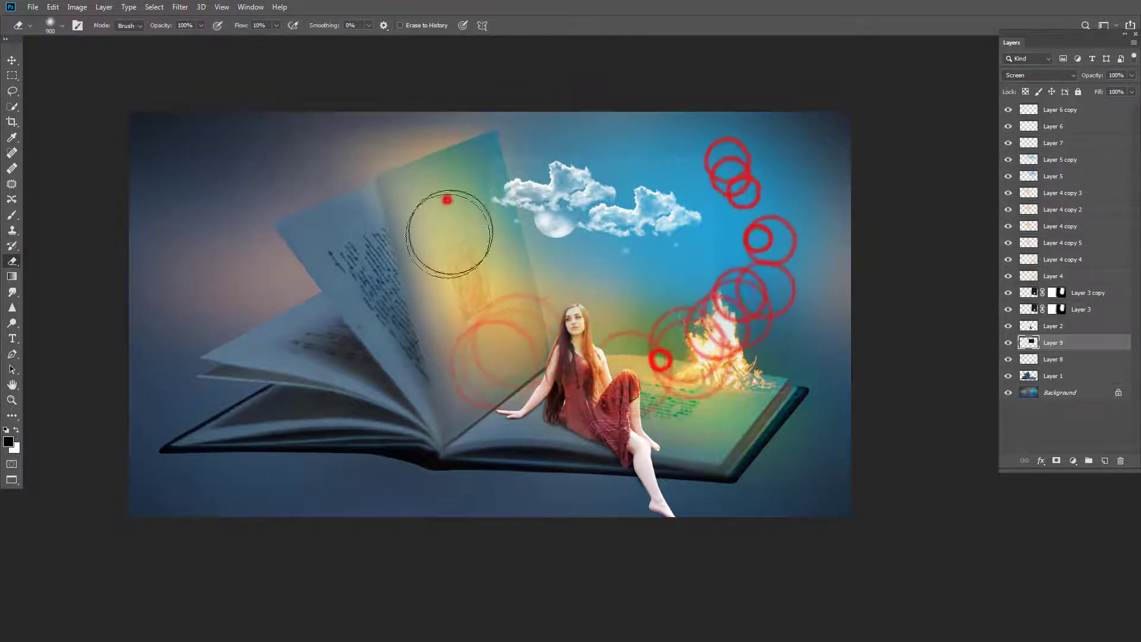
# Erase the star layer's remaining edge over the upright book page, raising the Eraser flow to 18%
pyautogui.click(471, 299)
pyautogui.click(443, 240)
pyautogui.click(445, 151)
pyautogui.click(450, 182)
pyautogui.click(428, 289)
pyautogui.click(447, 264)
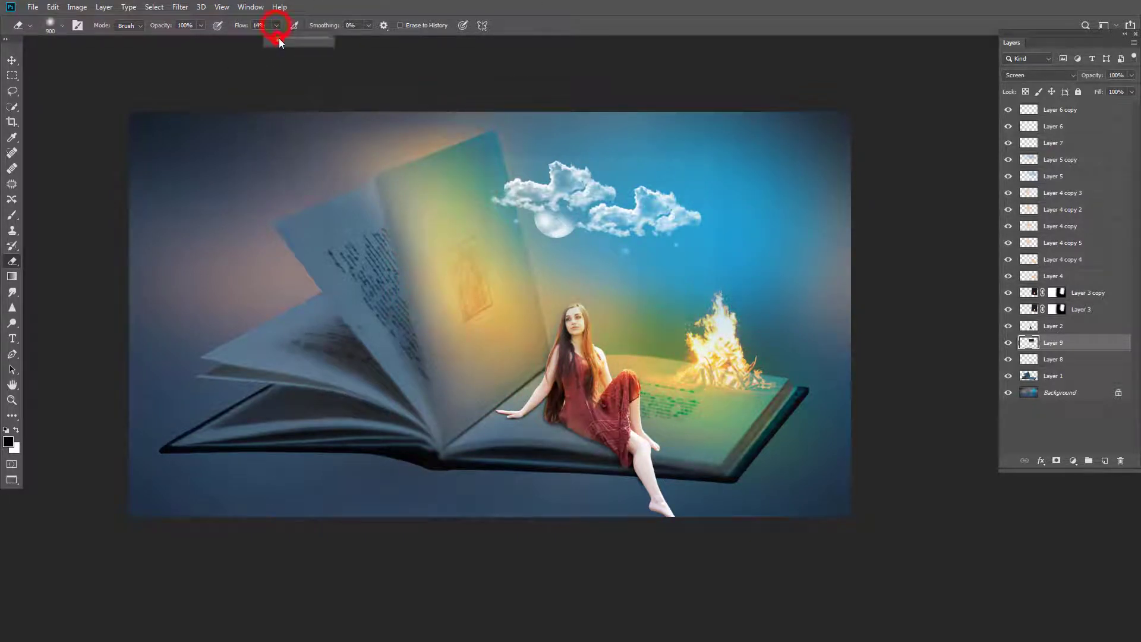
pyautogui.moveTo(279, 42); pyautogui.dragTo(282, 42)
pyautogui.click(449, 199)
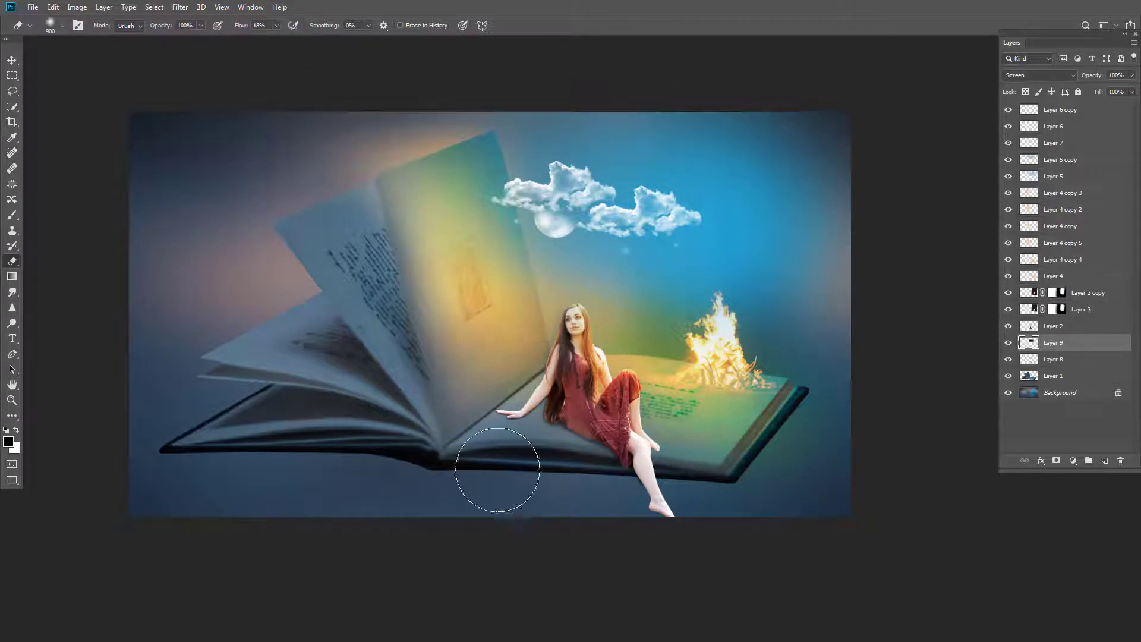
# Select the Layer 4 copy glow and erase a little of it over the woman's hair with a small Eraser
pyautogui.scroll(3, 580, 370)
pyautogui.press('v')
pyautogui.keyDown('ctrl'); pyautogui.click(545, 337); pyautogui.keyUp('ctrl')
pyautogui.click(1009, 225)
pyautogui.click(1009, 225)
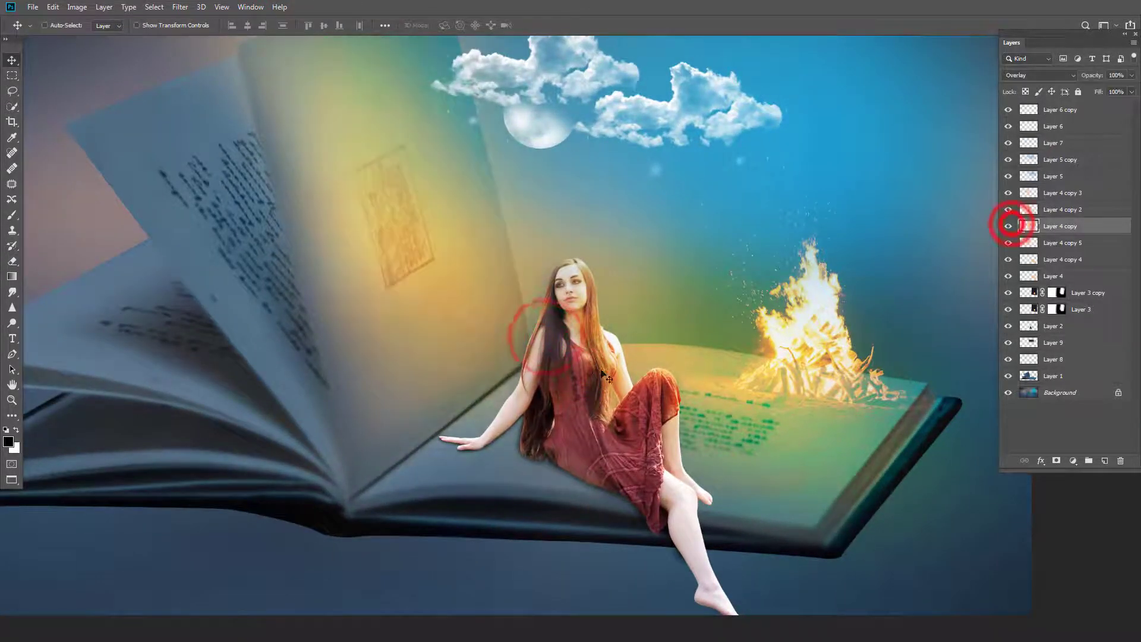
pyautogui.press('e')
pyautogui.scroll(2, 546, 359)
pyautogui.click(560, 347)
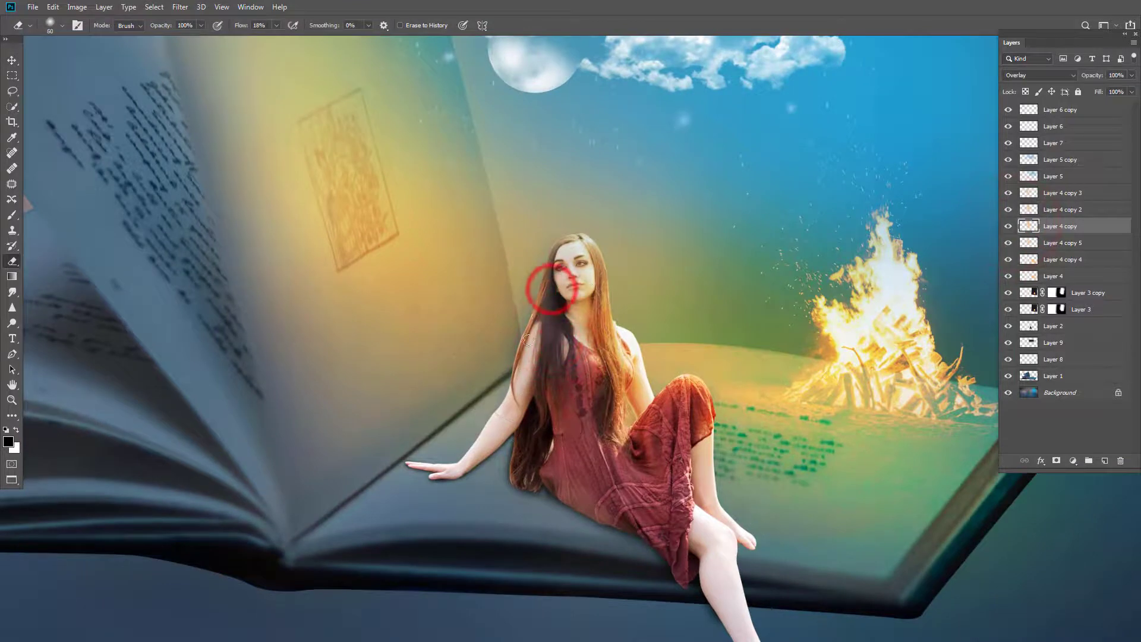
# Toggle the visibility of the orange glow layers to compare how each one affects the book and the woman
pyautogui.click(1008, 226)
pyautogui.click(1009, 227)
pyautogui.click(1008, 243)
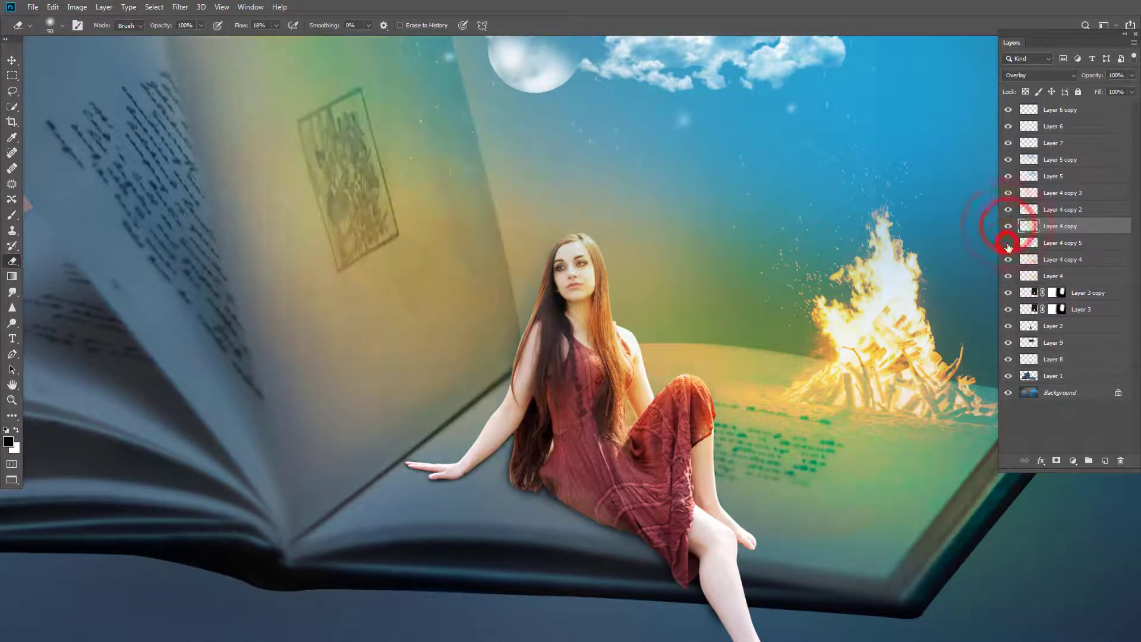
pyautogui.click(1008, 243)
pyautogui.click(1008, 277)
pyautogui.click(1008, 276)
pyautogui.click(1009, 276)
pyautogui.click(1009, 277)
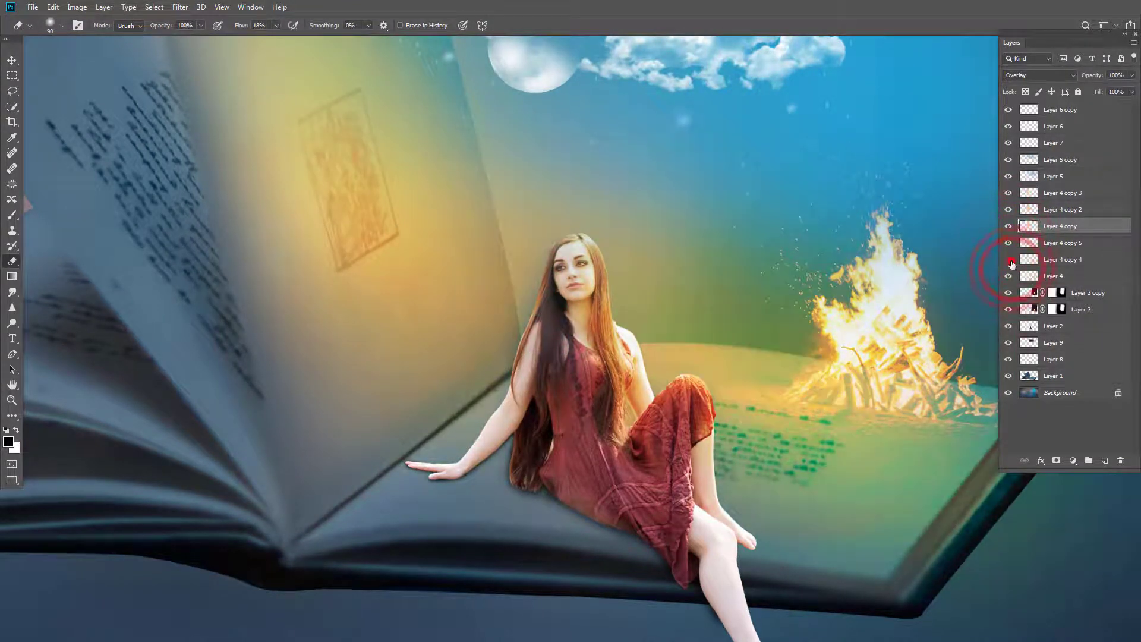
pyautogui.click(1008, 259)
pyautogui.click(1008, 260)
# Rotate the moon layer by about 10.7 degrees with Free Transform and select the topmost cloud layer
pyautogui.keyDown('alt'); pyautogui.click(540, 316); pyautogui.keyUp('alt')
pyautogui.keyDown('alt'); pyautogui.click(615, 362); pyautogui.keyUp('alt')
pyautogui.keyDown('alt'); pyautogui.click(585, 375); pyautogui.keyUp('alt')
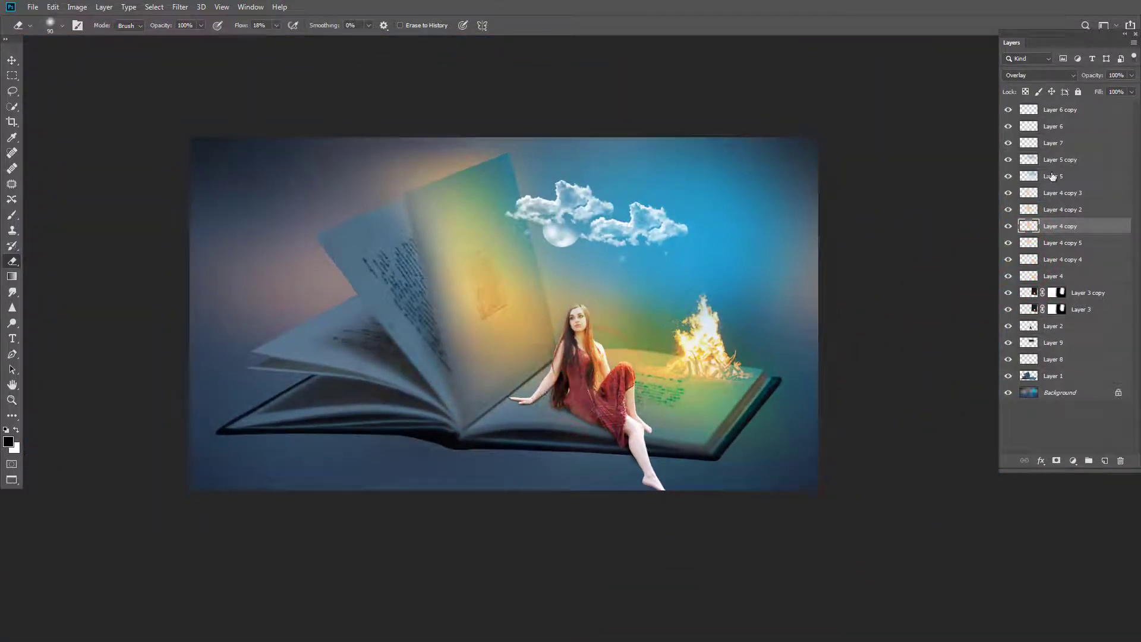
pyautogui.press('v')
pyautogui.click(1051, 147)
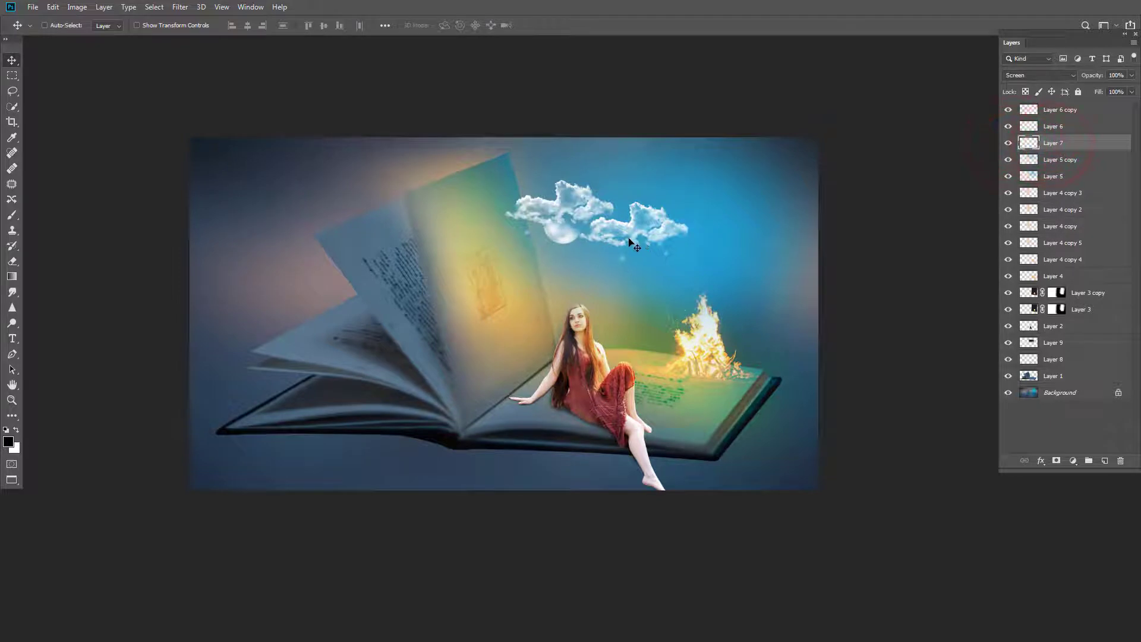
pyautogui.click(603, 253)
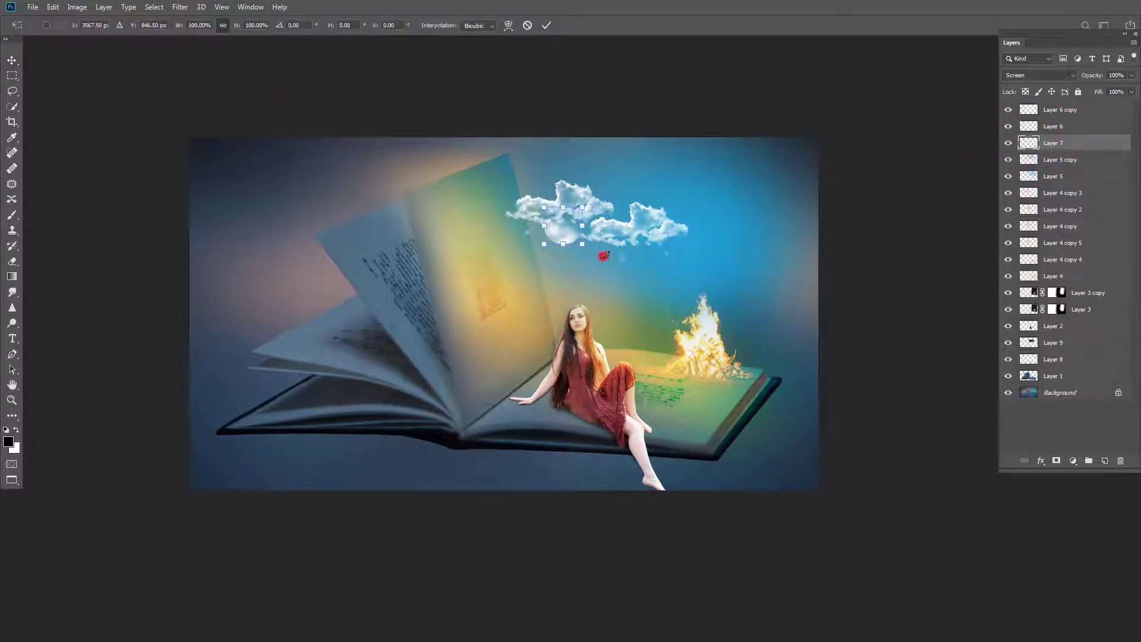
pyautogui.hotkey('ctrl', 't')
pyautogui.doubleClick(599, 190)
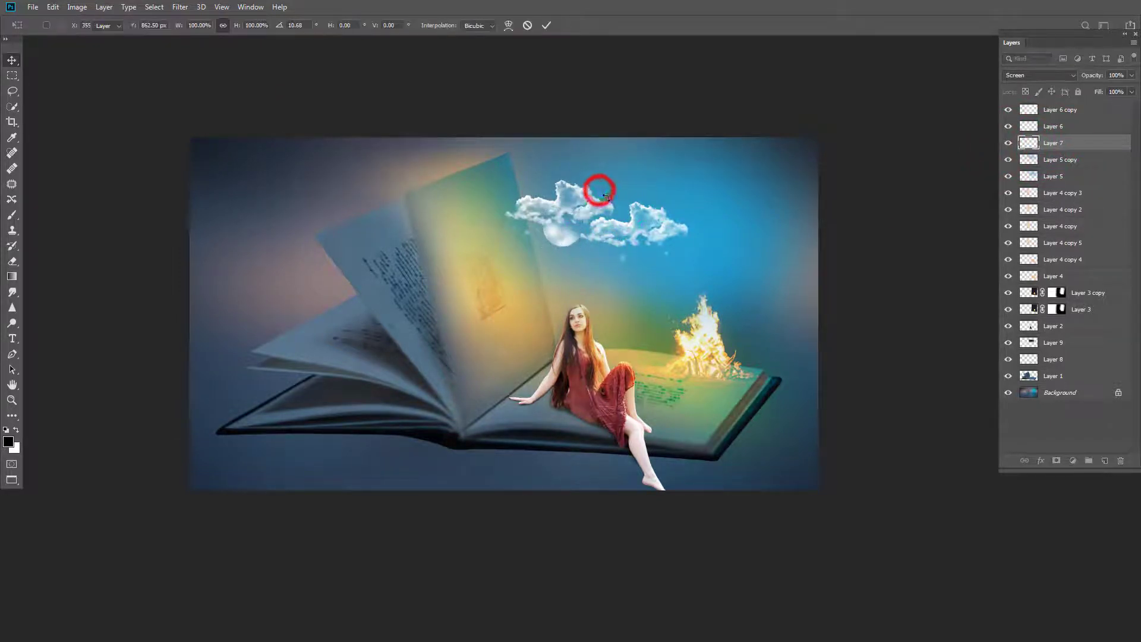
pyautogui.click(1068, 111)
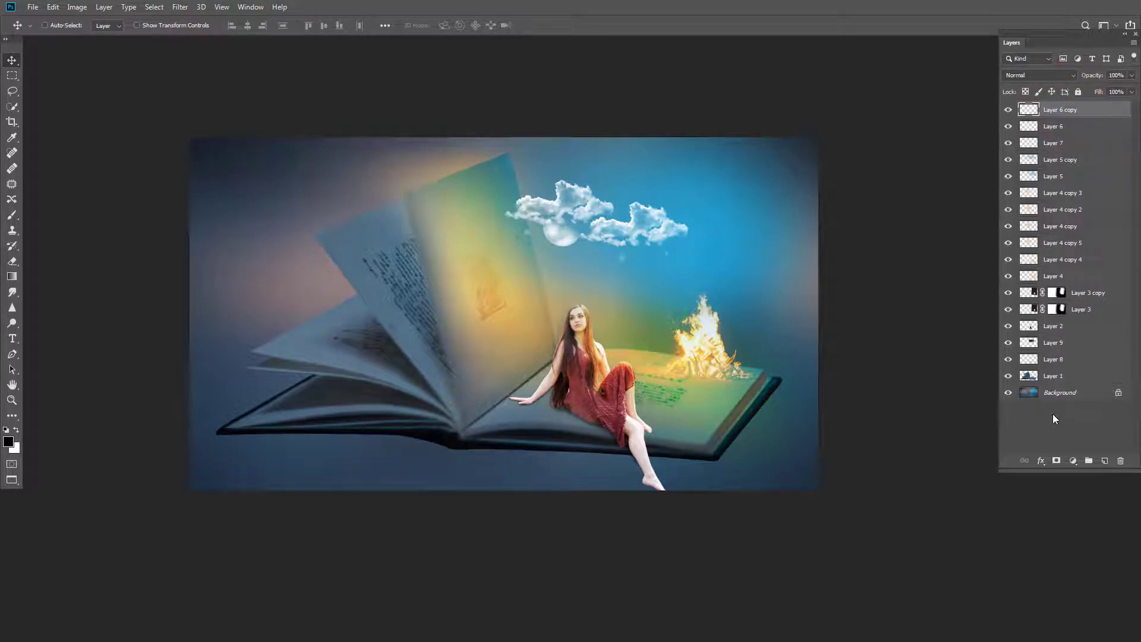
# Paint a black shadow over the woman's lower leg and the book edge on a new layer and soften it with Gaussian Blur
pyautogui.hotkey('ctrl', 'shift', 'alt', 'n')
pyautogui.press('b')
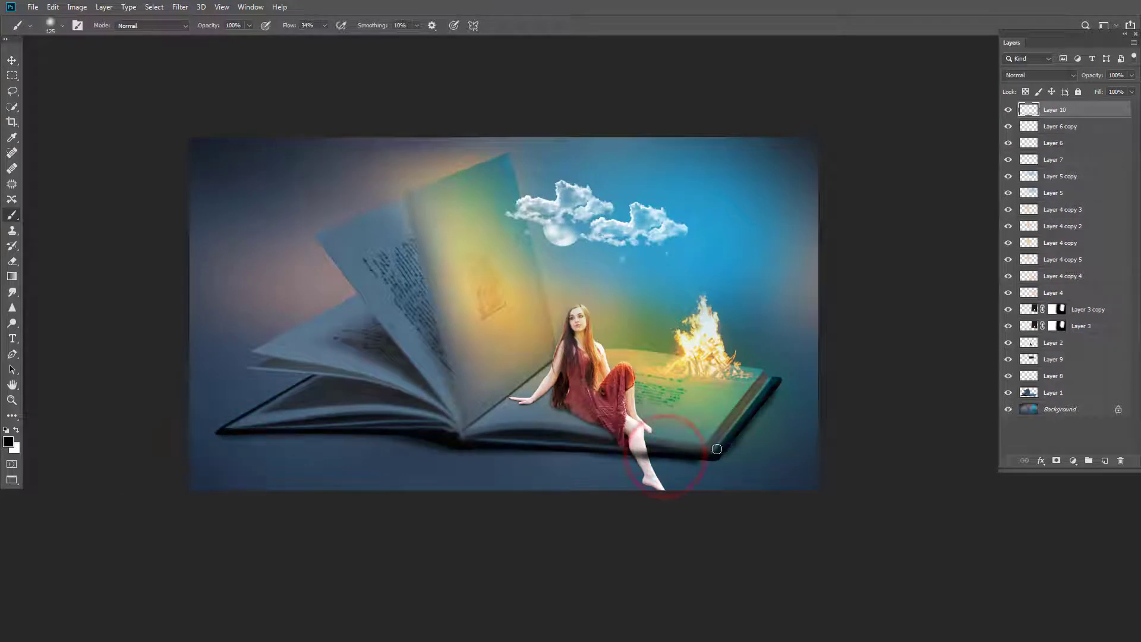
pyautogui.click(179, 6)
pyautogui.click(209, 143)
pyautogui.click(368, 183)
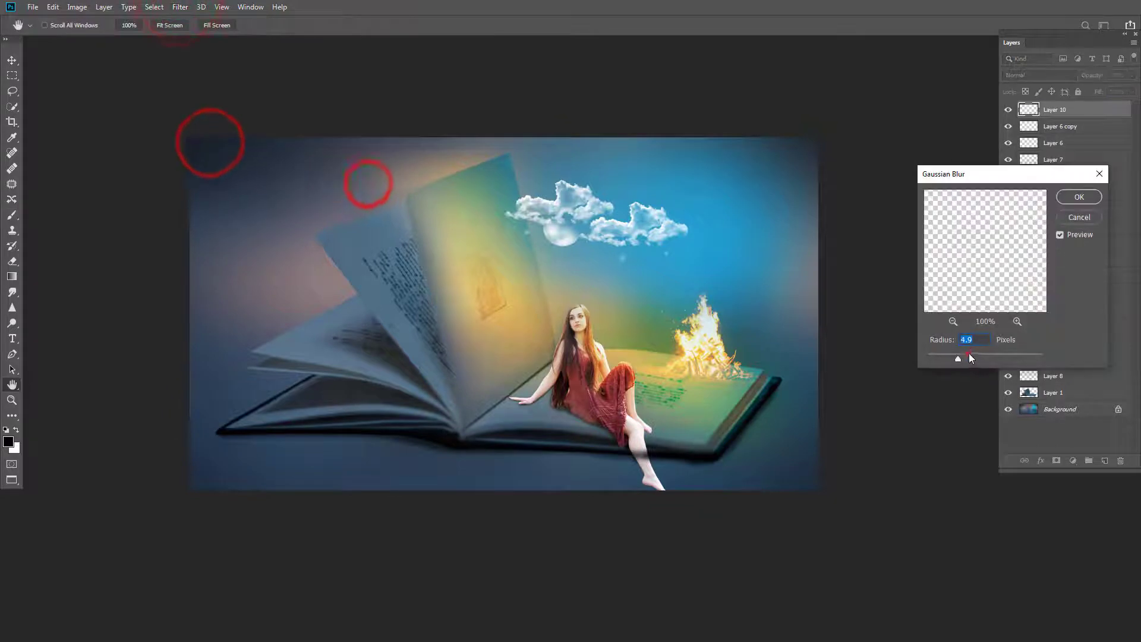
pyautogui.moveTo(981, 357); pyautogui.dragTo(975, 355)
pyautogui.press('Return')
pyautogui.press('e')
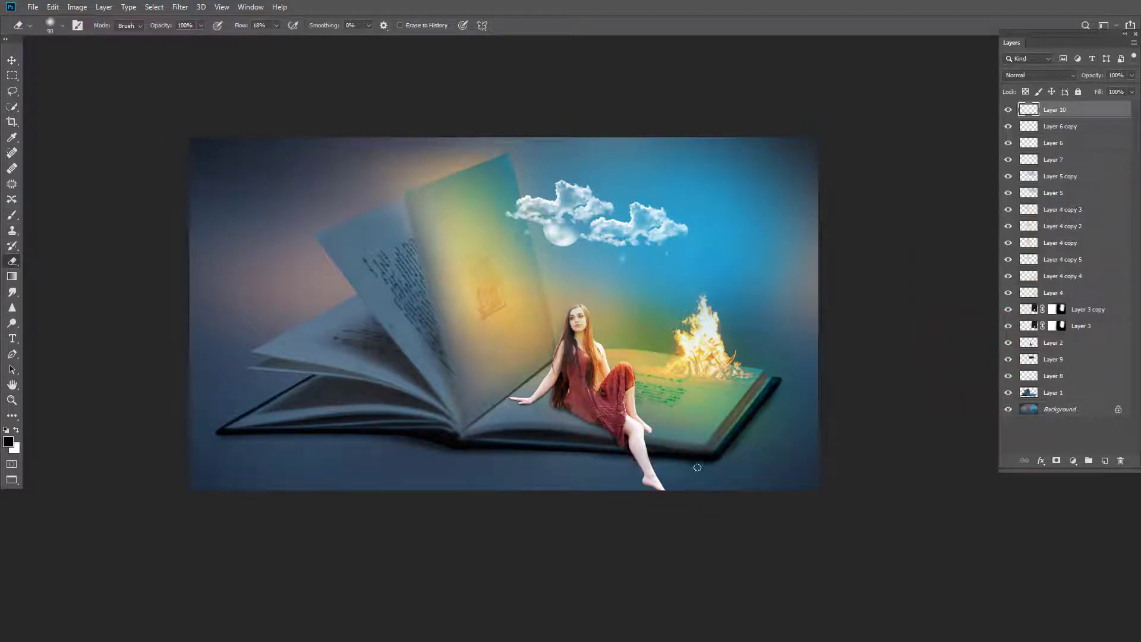
pyautogui.hotkey('ctrl', 'j')
pyautogui.hotkey('ctrl', 'z')
pyautogui.moveTo(595, 307); pyautogui.dragTo(604, 332)
# Stamp the visible layers into a new layer and grade it in Camera Raw with Texture -15, Clarity +40, Dehaze +20, Vibrance -33, Saturation +23
pyautogui.hotkey('ctrl', 'shift', 'alt', 'e')
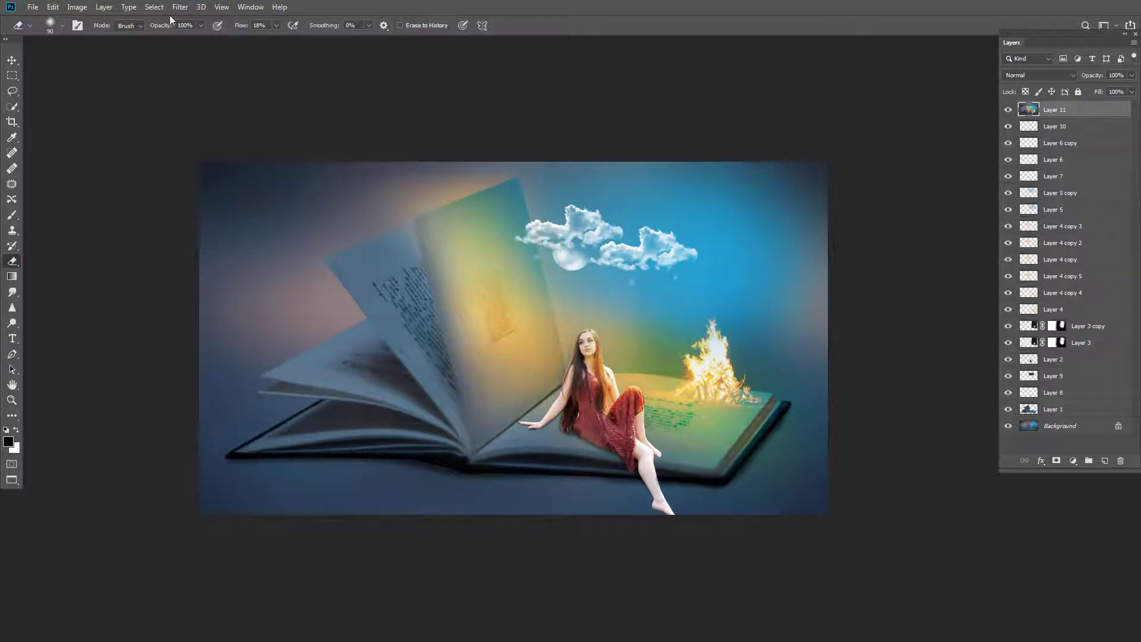
pyautogui.click(179, 8)
pyautogui.click(204, 79)
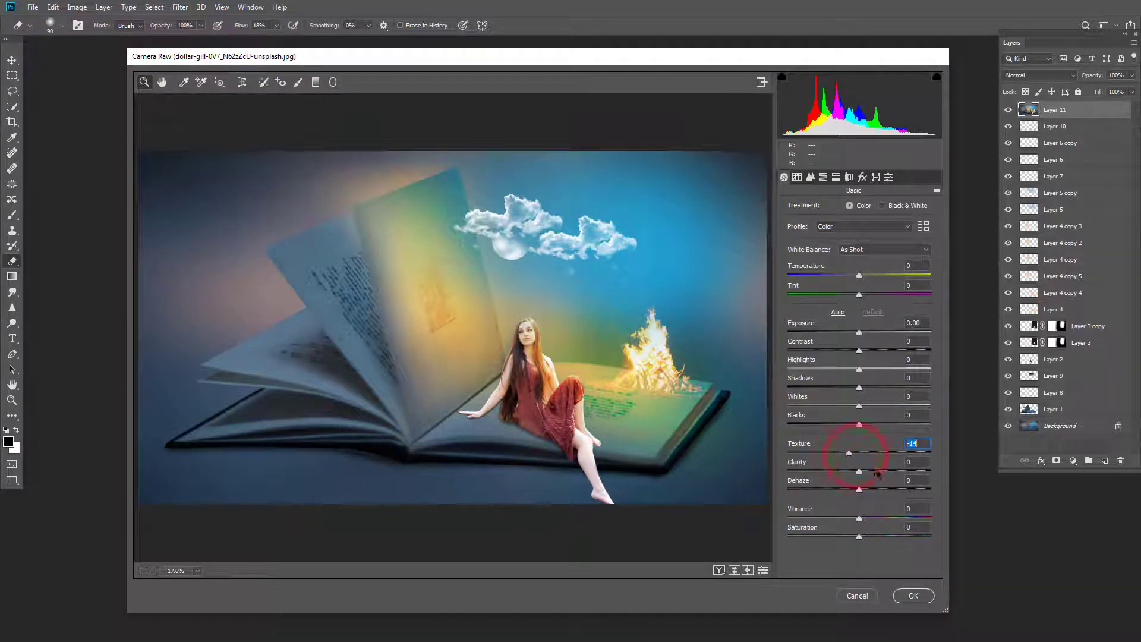
pyautogui.click(873, 490)
pyautogui.click(894, 471)
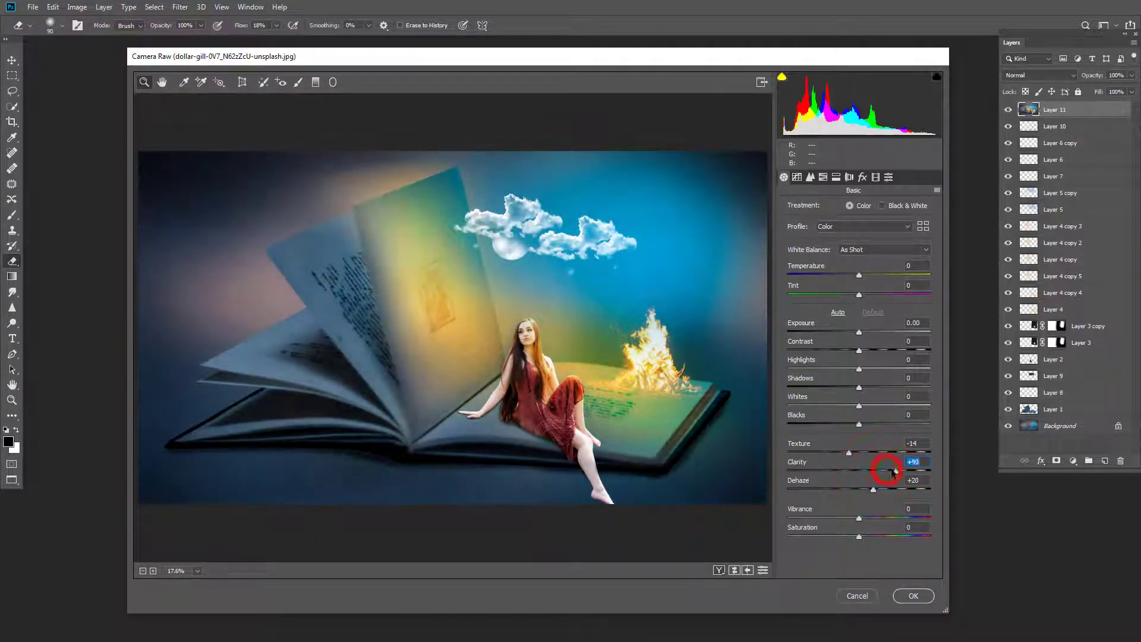
pyautogui.moveTo(859, 518)
pyautogui.mouseDown()
pyautogui.moveTo(882, 518)
pyautogui.moveTo(836, 536)
pyautogui.moveTo(847, 536)
pyautogui.moveTo(843, 518)
pyautogui.moveTo(883, 535)
pyautogui.moveTo(869, 536)
pyautogui.mouseUp()
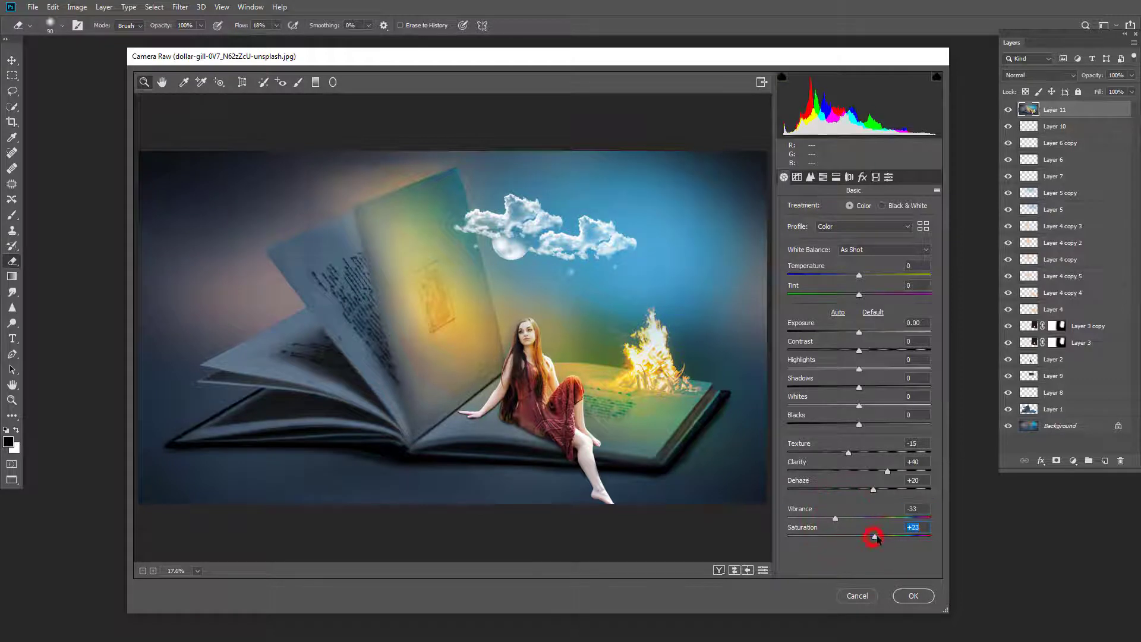
# Refine the Camera Raw grade to Texture -23, Clarity +35, Dehaze +28 and Saturation +17, and apply it to the merged layer
pyautogui.moveTo(883, 490); pyautogui.dragTo(879, 489)
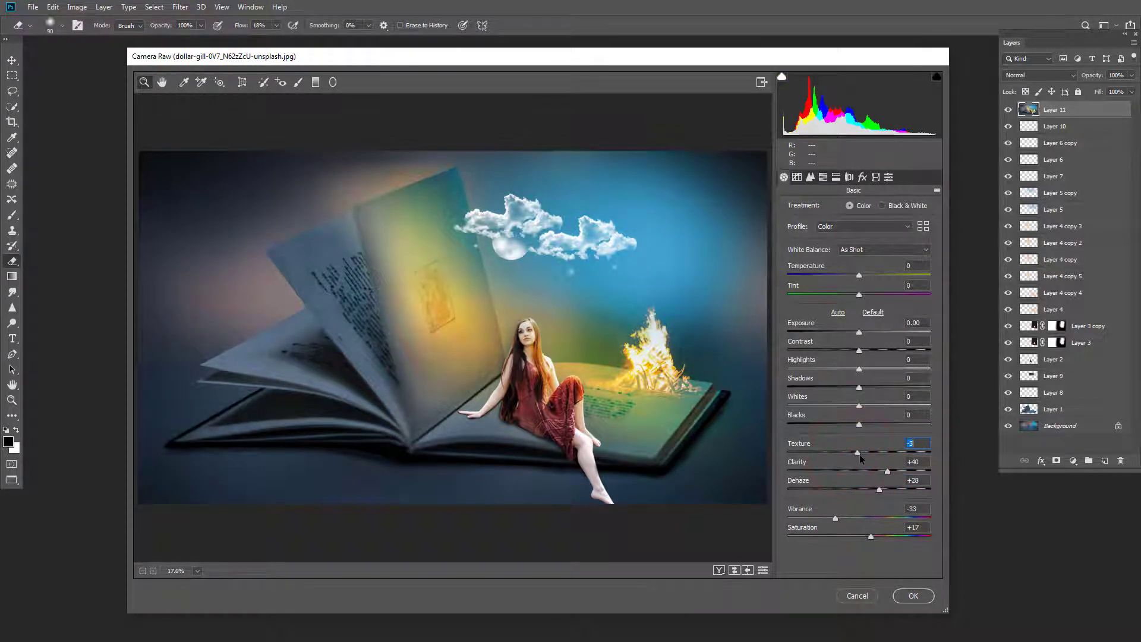
pyautogui.moveTo(839, 454)
pyautogui.mouseDown()
pyautogui.moveTo(876, 471)
pyautogui.moveTo(898, 454)
pyautogui.moveTo(859, 453)
pyautogui.mouseUp()
pyautogui.click(690, 405)
pyautogui.keyDown('alt'); pyautogui.click(558, 420); pyautogui.keyUp('alt')
pyautogui.click(561, 394)
pyautogui.keyDown('alt'); pyautogui.click(578, 379); pyautogui.keyUp('alt')
pyautogui.click(510, 352)
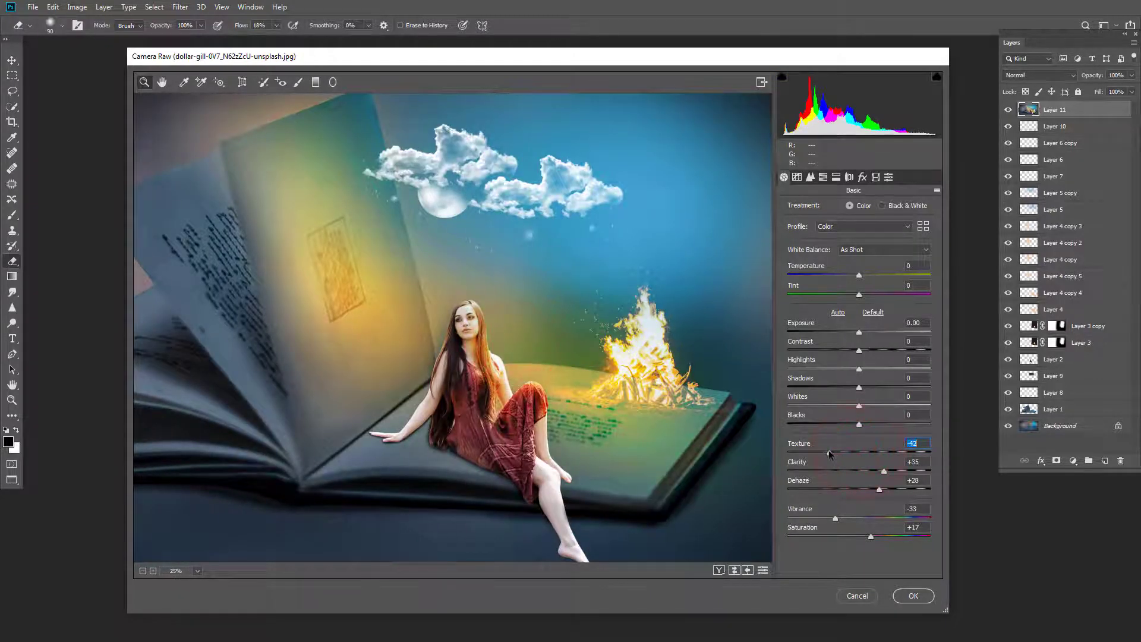
pyautogui.keyDown('alt'); pyautogui.click(642, 382); pyautogui.keyUp('alt')
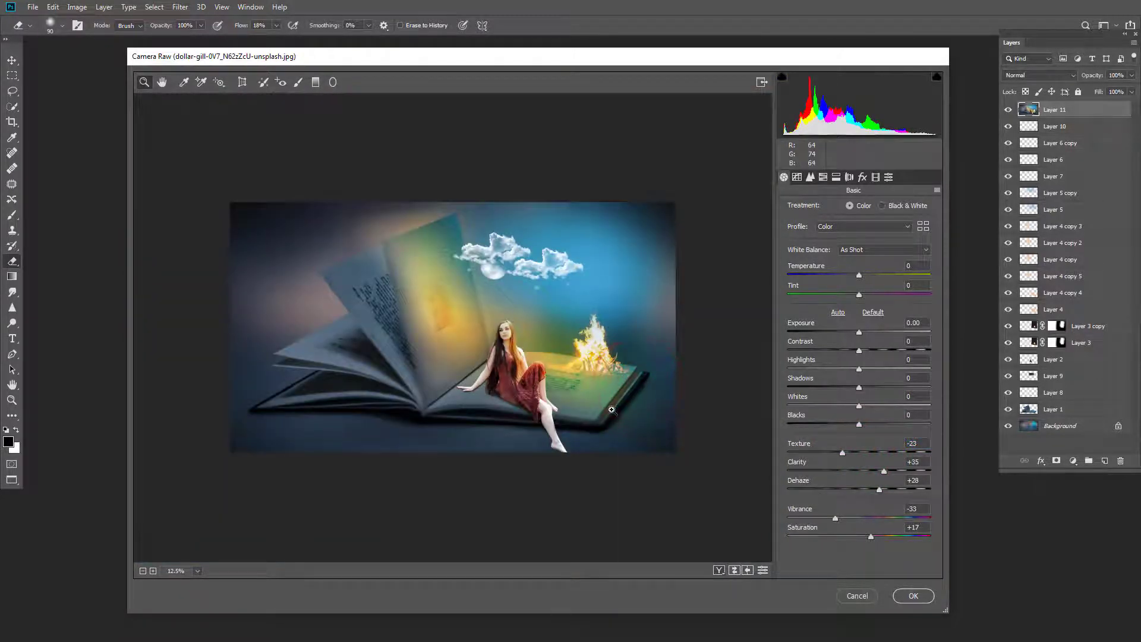
pyautogui.press('Return')
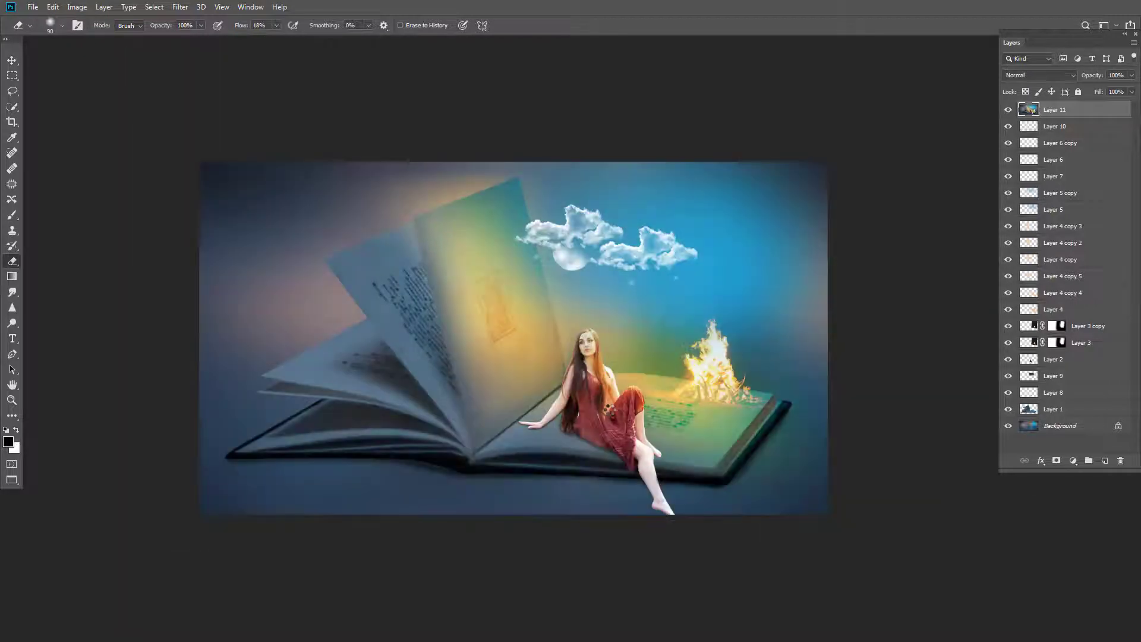
# Hide the graded merged layer and shift the cloud, moon, Layer 5 and Layer 5 copy layers slightly left together
pyautogui.click(1008, 113)
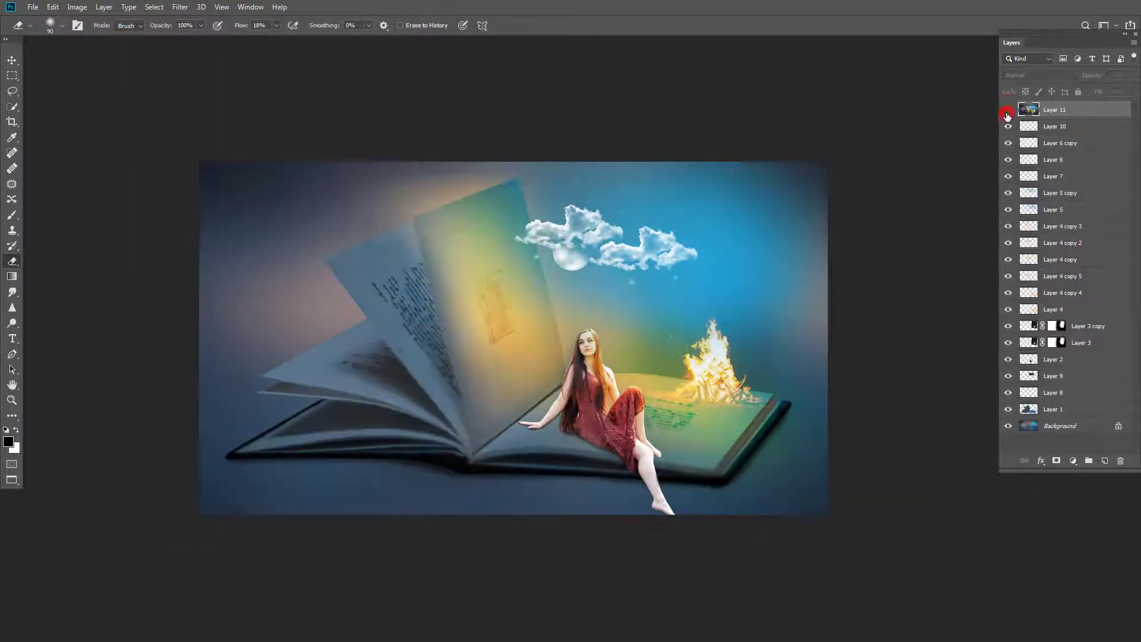
pyautogui.press('v')
pyautogui.keyDown('ctrl'); pyautogui.click(586, 224); pyautogui.keyUp('ctrl')
pyautogui.rightClick(623, 256)
pyautogui.keyDown('shift'); pyautogui.click(642, 262); pyautogui.keyUp('shift')
pyautogui.rightClick(566, 257)
pyautogui.keyDown('shift'); pyautogui.click(577, 265); pyautogui.keyUp('shift')
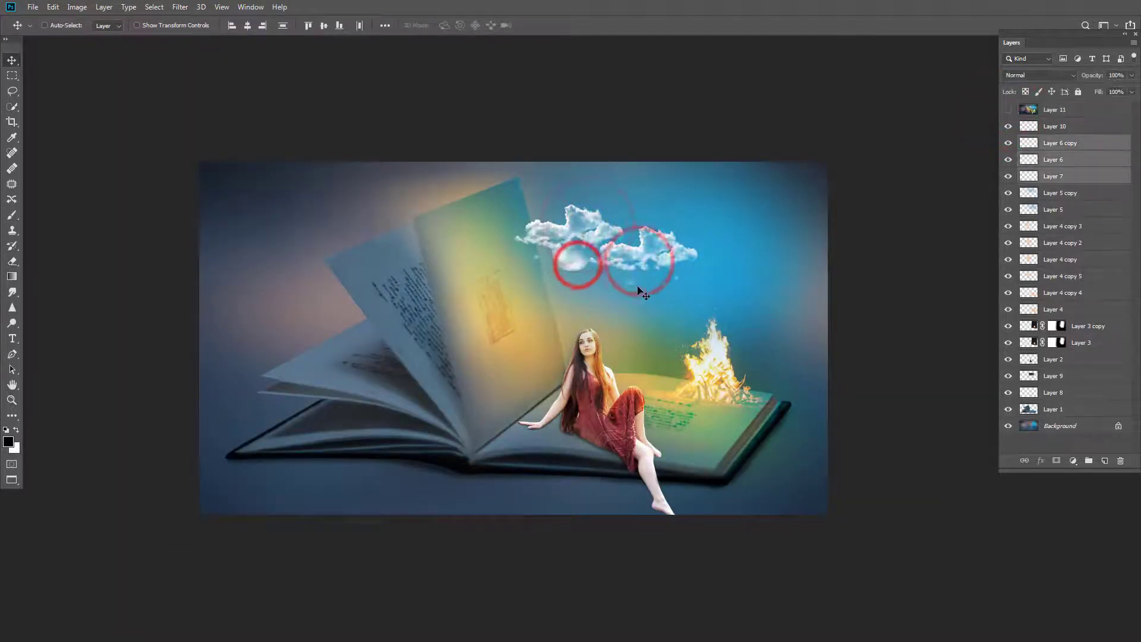
pyautogui.rightClick(632, 281)
pyautogui.keyDown('shift'); pyautogui.click(644, 289); pyautogui.keyUp('shift')
pyautogui.moveTo(617, 282)
pyautogui.mouseDown()
pyautogui.moveTo(603, 288)
pyautogui.moveTo(642, 310)
pyautogui.moveTo(612, 282)
pyautogui.moveTo(624, 255)
pyautogui.moveTo(624, 266)
pyautogui.mouseUp()
# Add Layer 9 to the selected sky layers and move them all slightly upward with Free Transform
pyautogui.click(1009, 375)
pyautogui.keyDown('ctrl'); pyautogui.click(1059, 375); pyautogui.keyUp('ctrl')
pyautogui.hotkey('ctrl', 't')
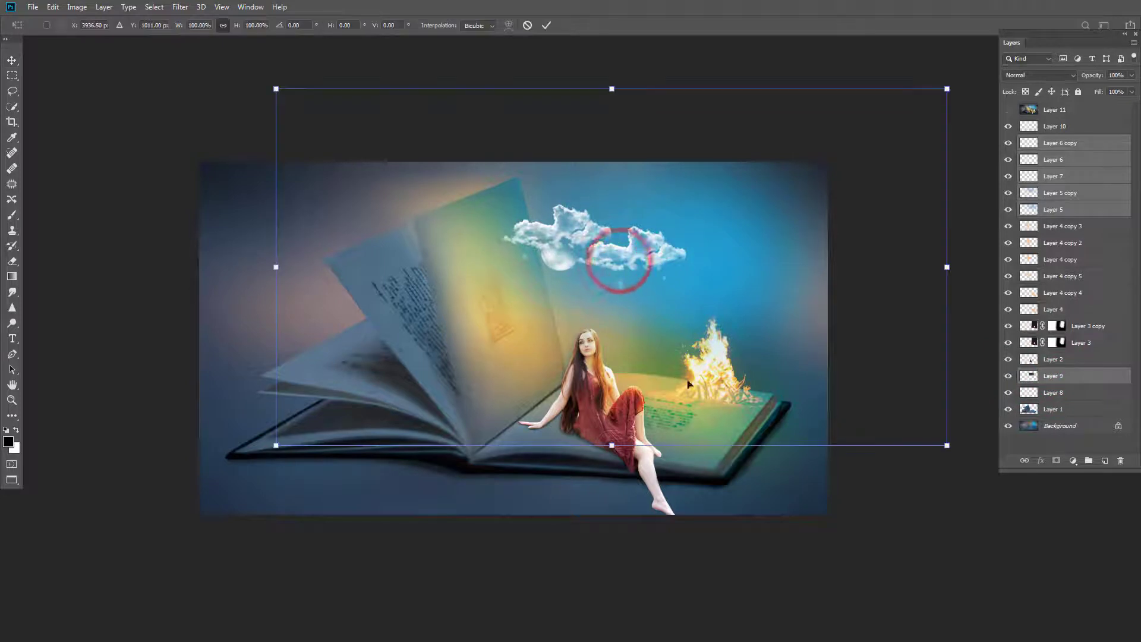
pyautogui.moveTo(706, 478); pyautogui.dragTo(712, 475)
pyautogui.moveTo(658, 359); pyautogui.dragTo(657, 339)
pyautogui.press('Return')
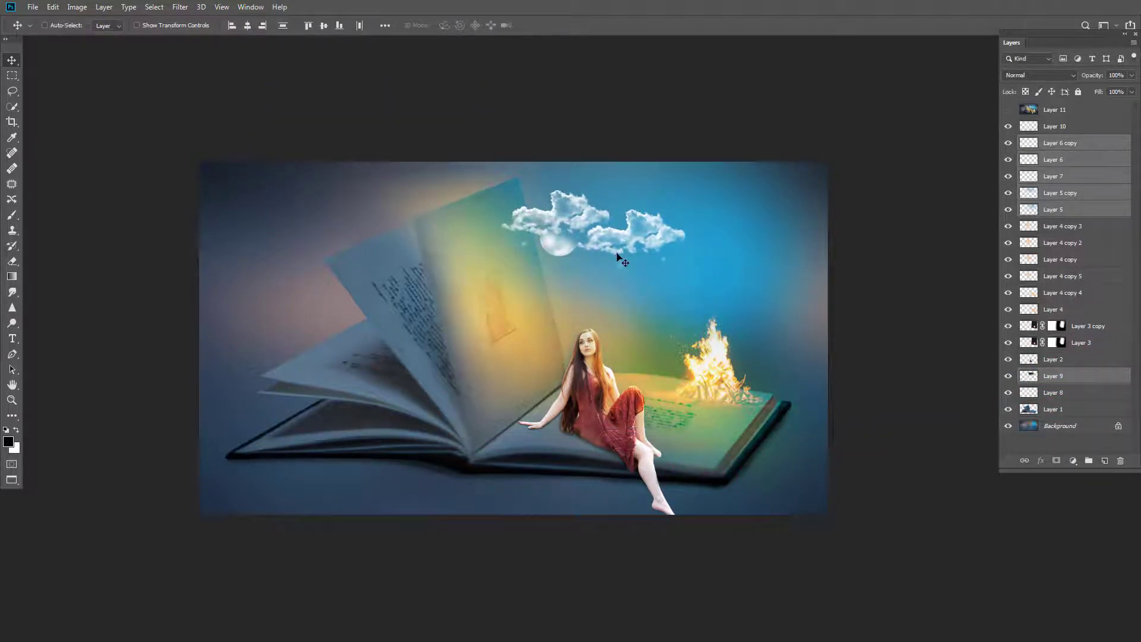
# Stamp the visible layers into a new layer above Layer 10 and apply the Camera Raw filter with the Previous Conversion settings
pyautogui.click(1070, 126)
pyautogui.hotkey('ctrl', 'shift', 'alt', 'n')
pyautogui.click(180, 7)
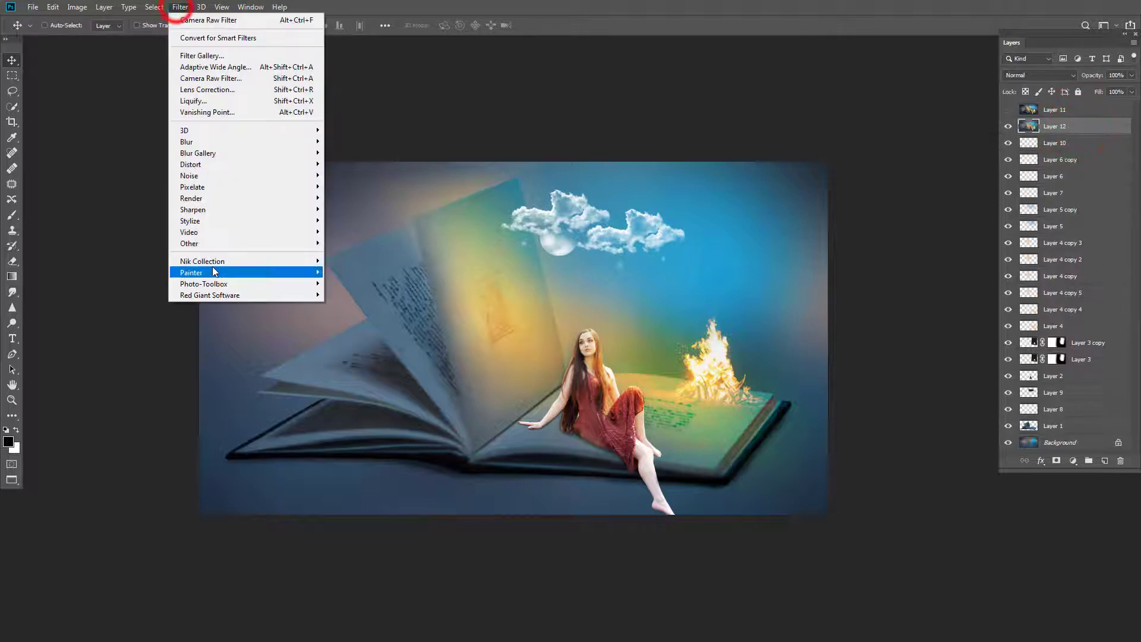
pyautogui.click(212, 76)
pyautogui.click(938, 190)
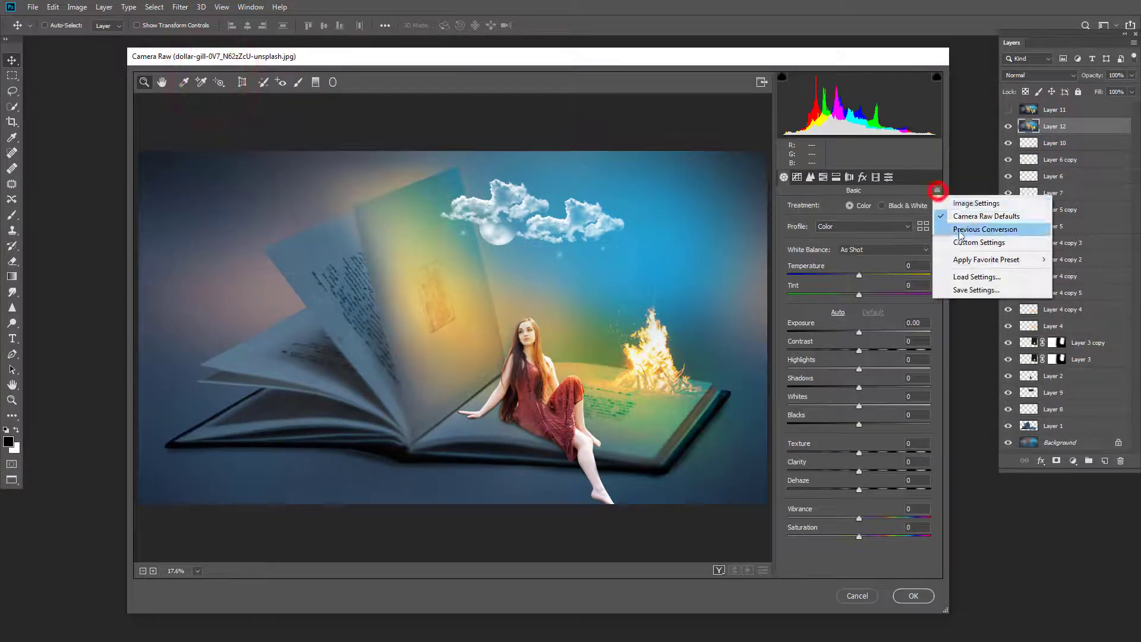
pyautogui.click(956, 229)
pyautogui.click(913, 596)
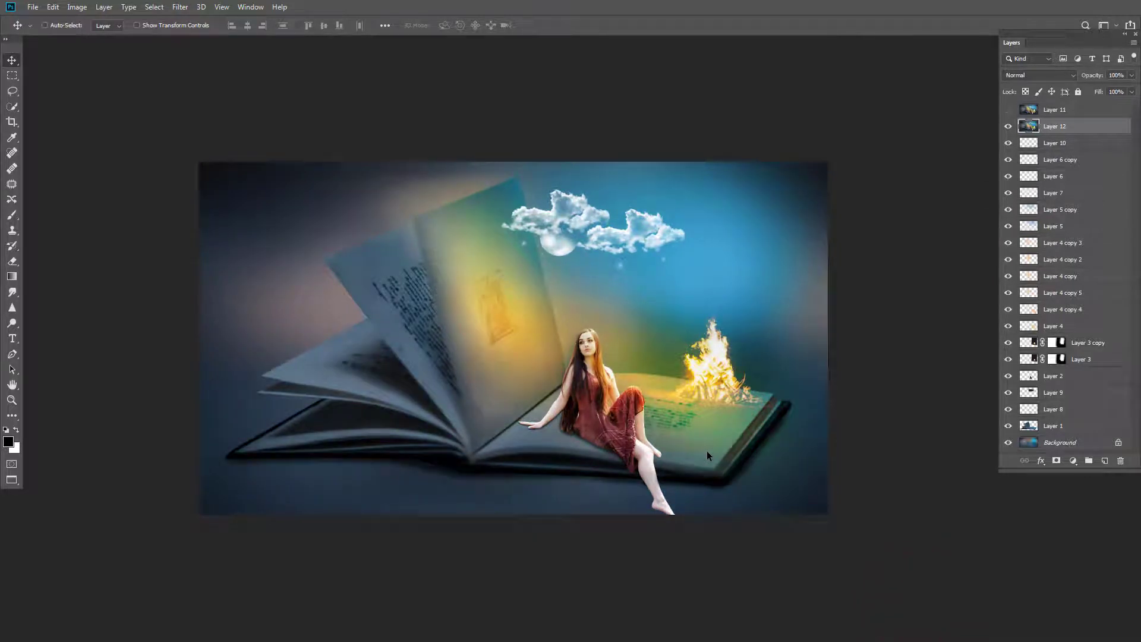
# Open the newly graded merged layer in the Nik Collection's Color Efex Pro 4 filter
pyautogui.click(180, 6)
pyautogui.click(251, 259)
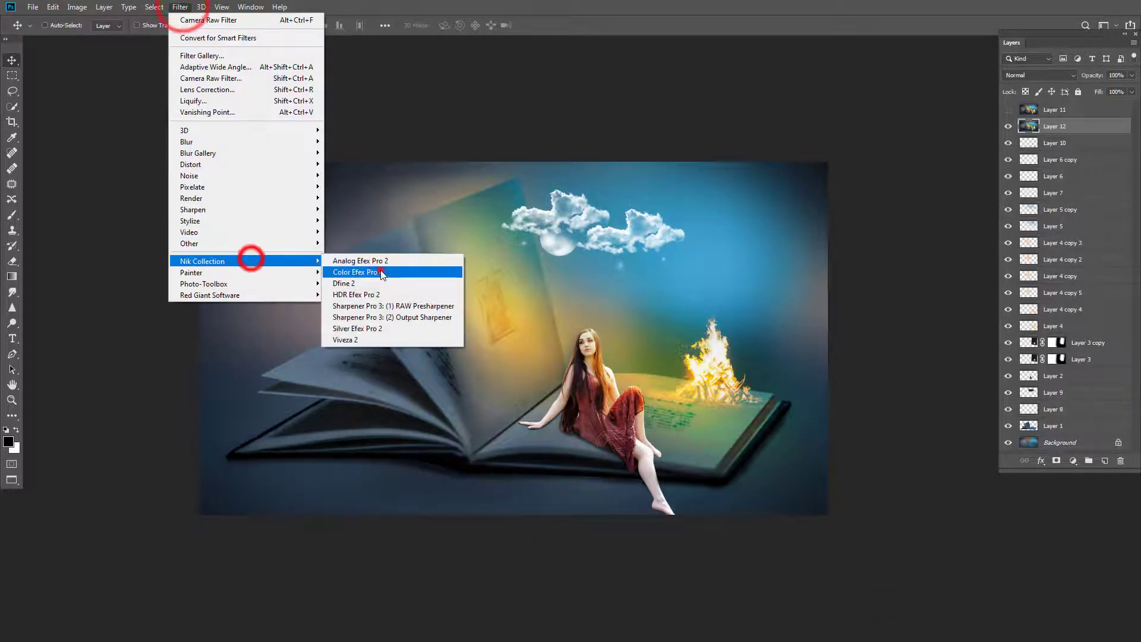
pyautogui.click(380, 271)
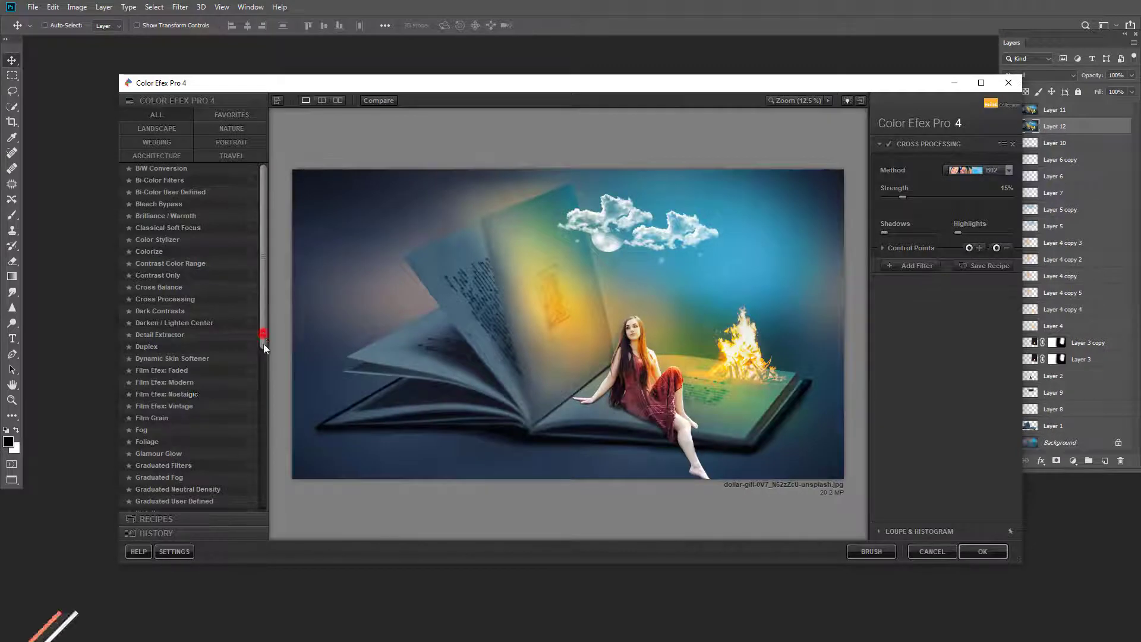
# Try the Film Efex: Faded presets, including Magenta Dye Migration, and the Classical Soft Focus filter on the composite
pyautogui.moveTo(264, 347); pyautogui.dragTo(259, 359)
pyautogui.click(173, 325)
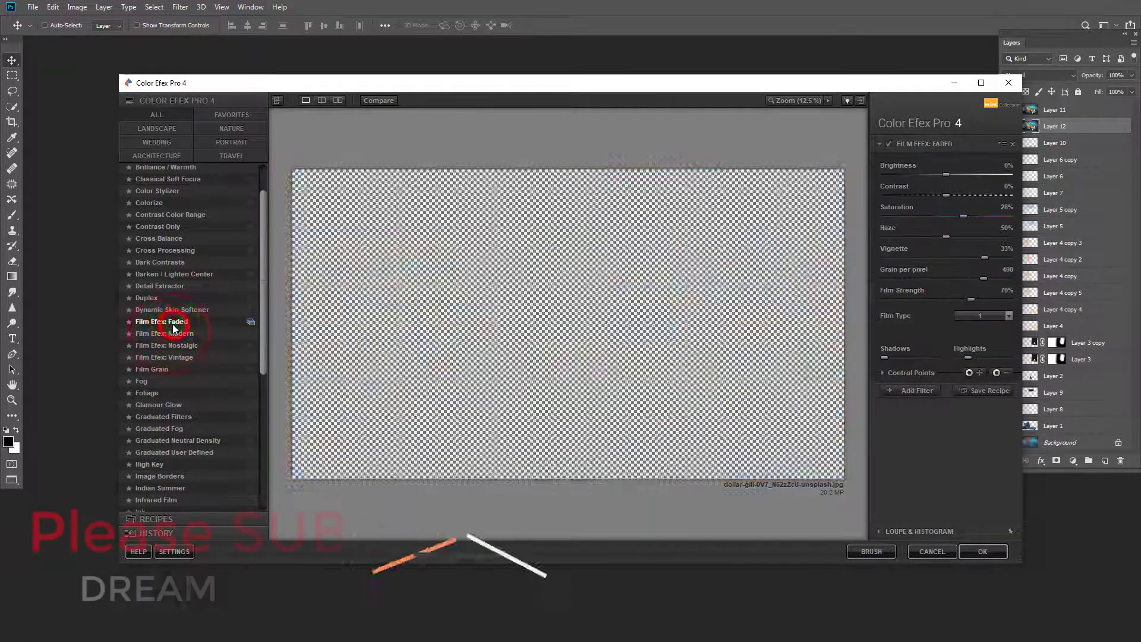
pyautogui.click(250, 321)
pyautogui.click(216, 386)
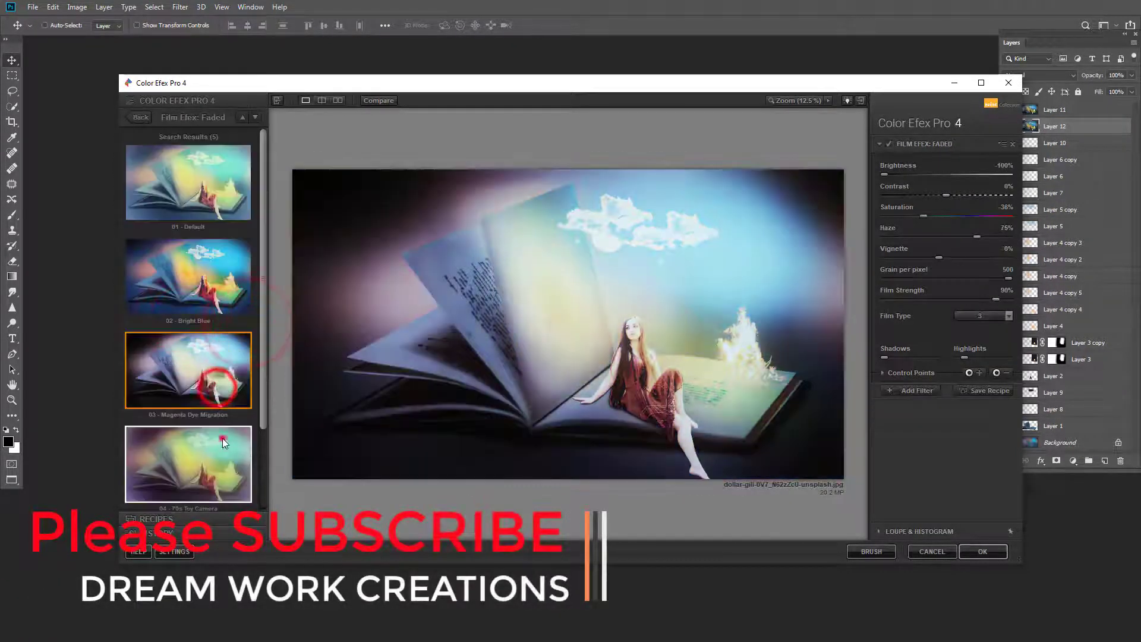
pyautogui.click(222, 440)
pyautogui.click(129, 117)
pyautogui.click(179, 179)
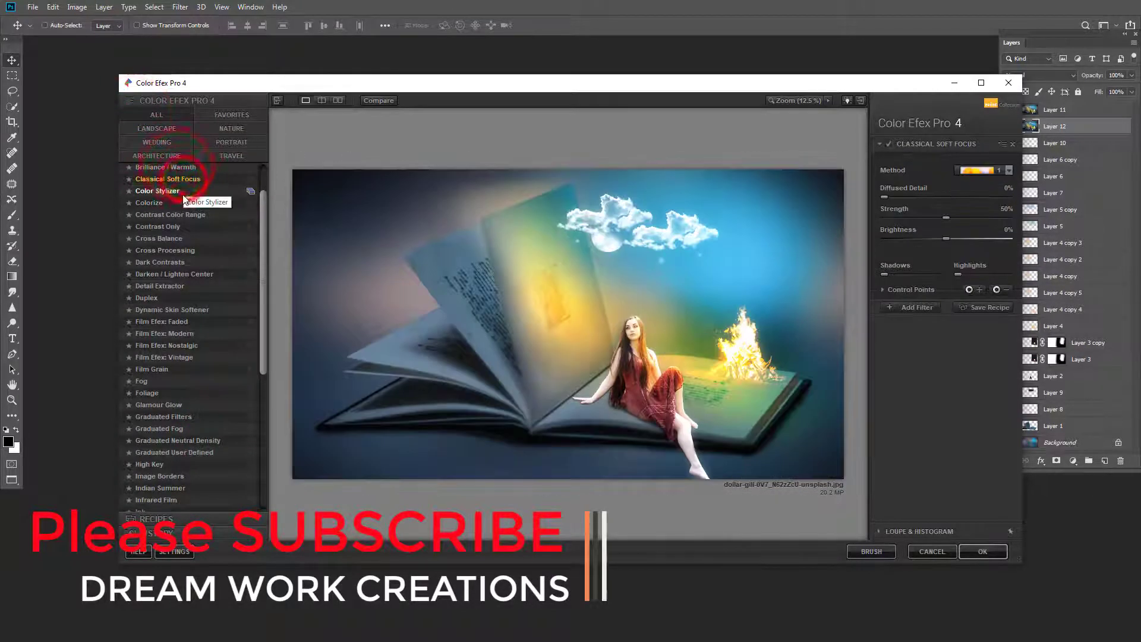
# Try the Contrast Only presets, adjusting Bright Contrast to Brightness -25%, Contrast -20%, Contrast Only 25% and Soft Contrast 98%
pyautogui.click(180, 225)
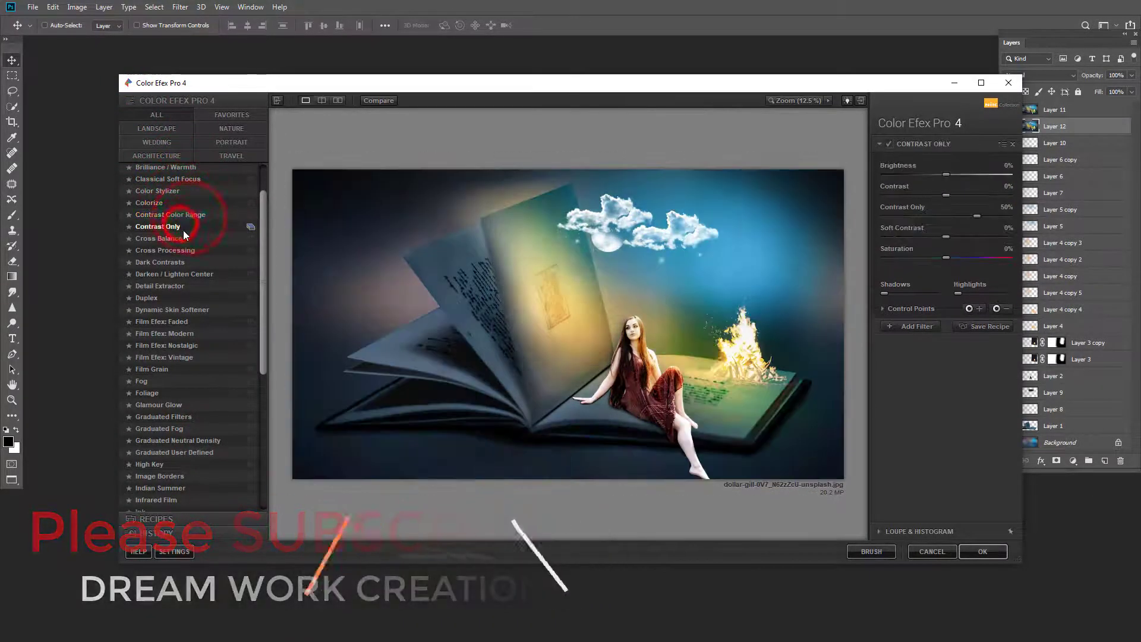
pyautogui.click(250, 227)
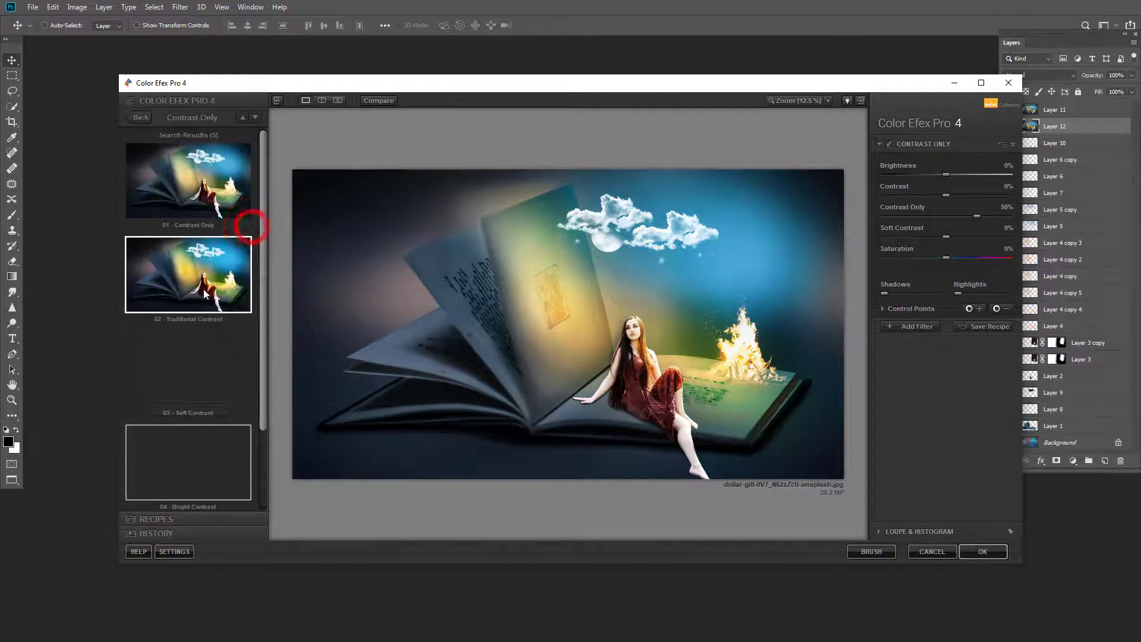
pyautogui.click(197, 369)
pyautogui.click(210, 465)
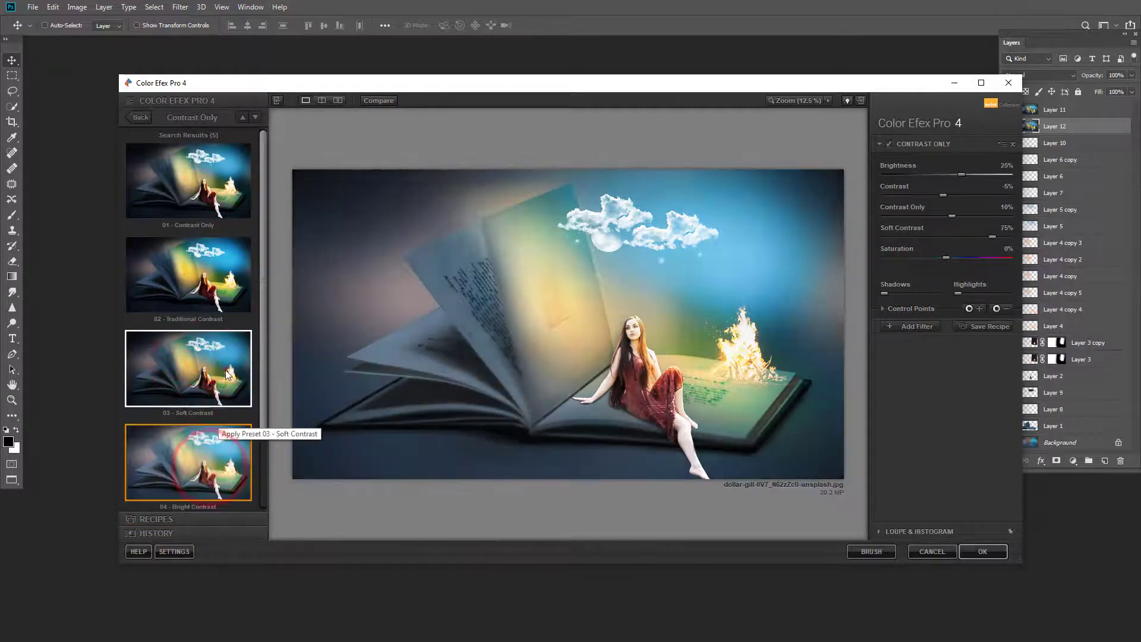
pyautogui.click(223, 181)
pyautogui.click(209, 278)
pyautogui.click(208, 441)
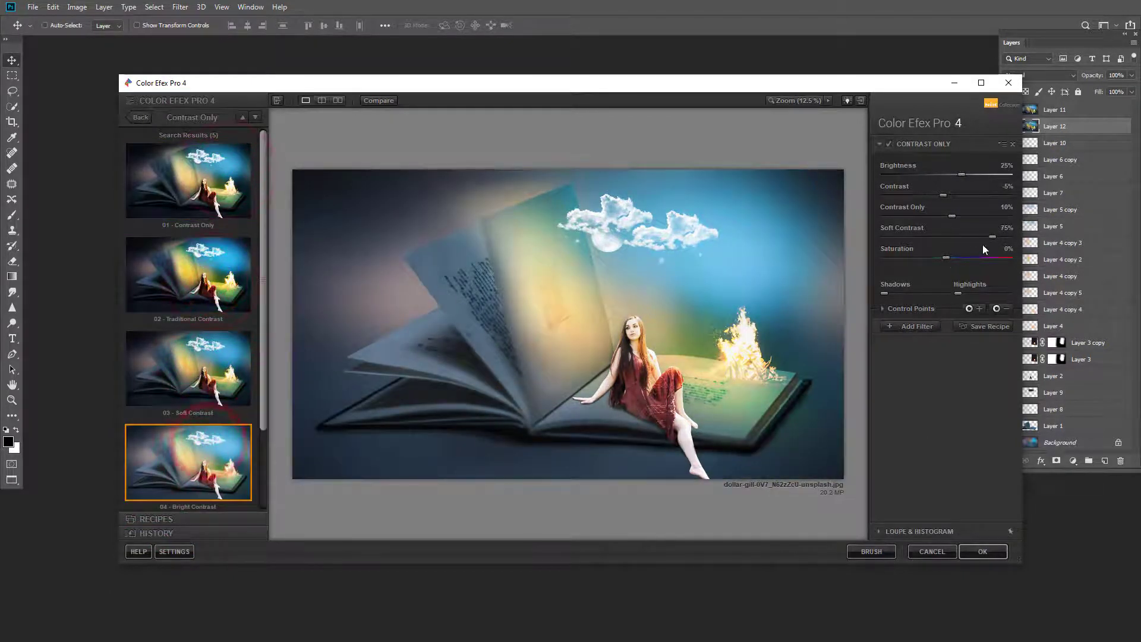
pyautogui.moveTo(970, 237); pyautogui.dragTo(934, 194)
pyautogui.click(928, 174)
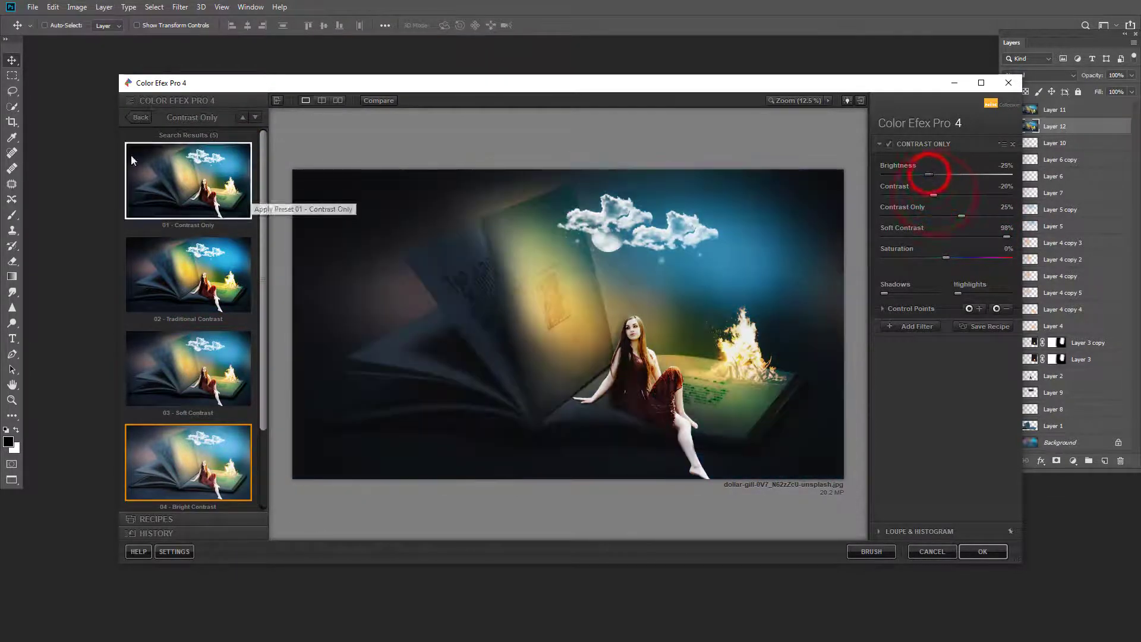
pyautogui.click(141, 117)
# Apply the Cross Balance filter, compare its warm and cool presets, and use the Cool preset at 10% strength
pyautogui.click(172, 237)
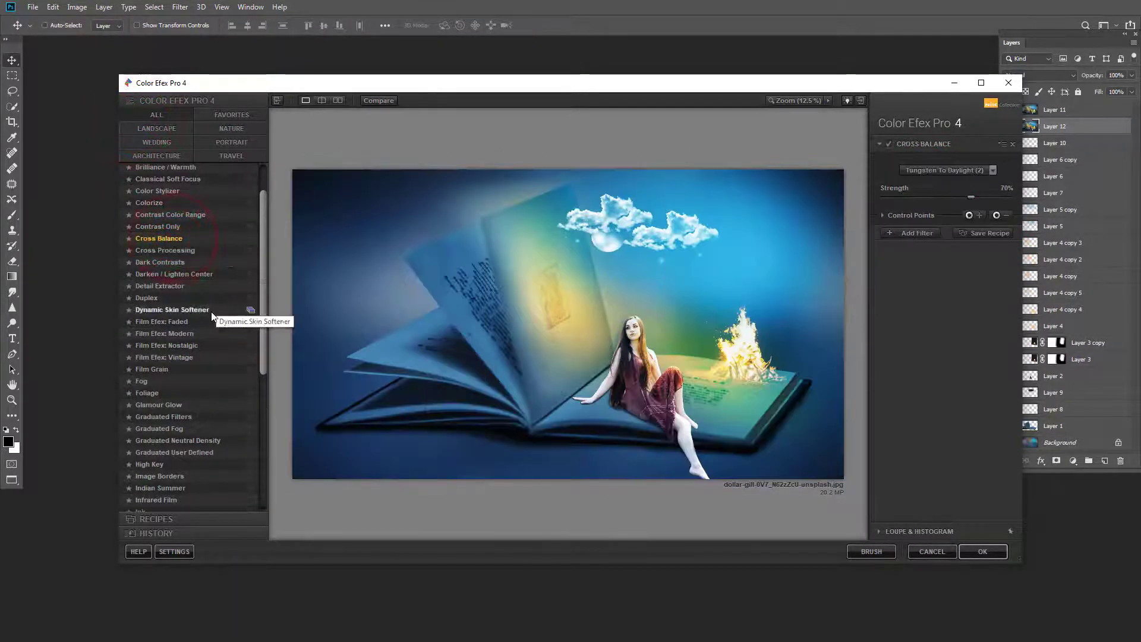
pyautogui.click(250, 239)
pyautogui.click(212, 348)
pyautogui.click(199, 464)
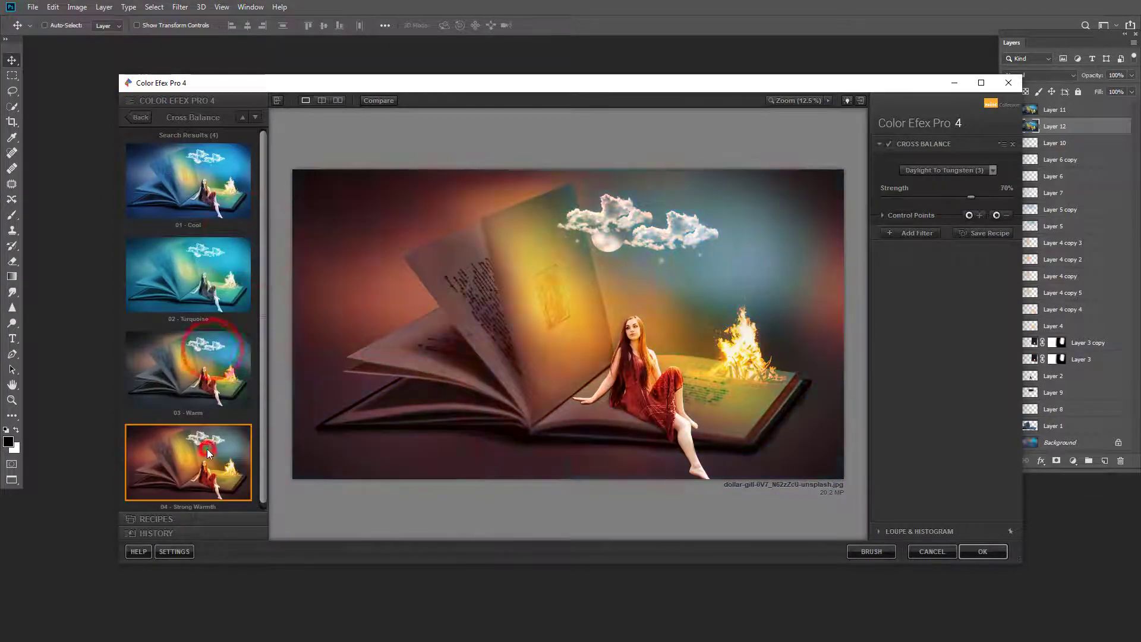
pyautogui.click(202, 389)
pyautogui.click(202, 199)
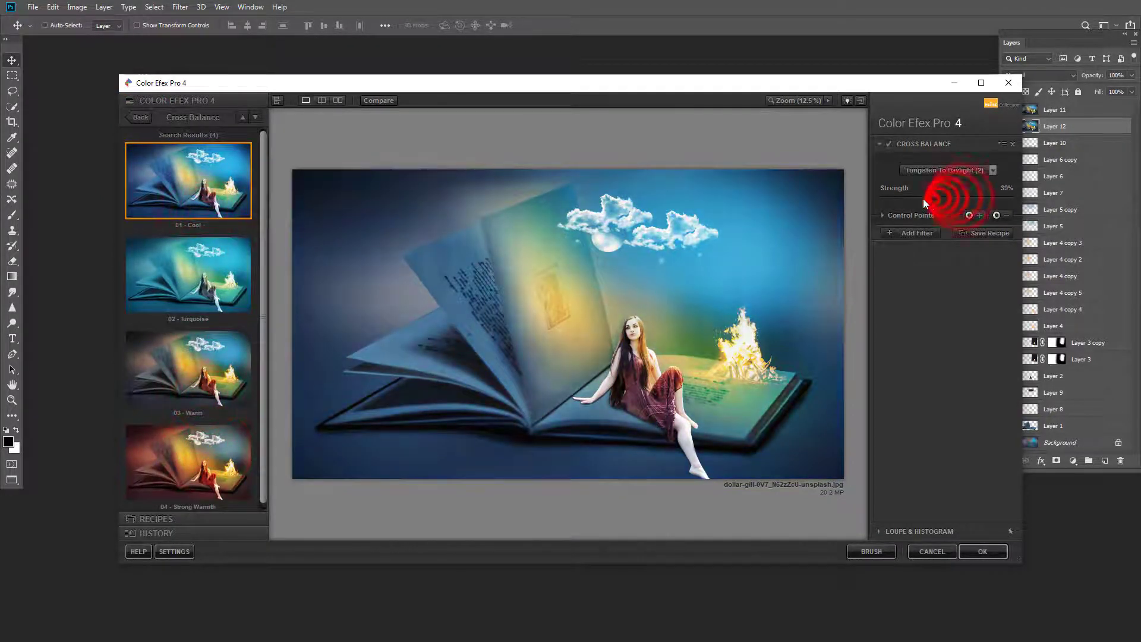
pyautogui.moveTo(915, 198)
pyautogui.mouseDown()
pyautogui.moveTo(940, 197)
pyautogui.moveTo(891, 195)
pyautogui.moveTo(900, 197)
pyautogui.mouseUp()
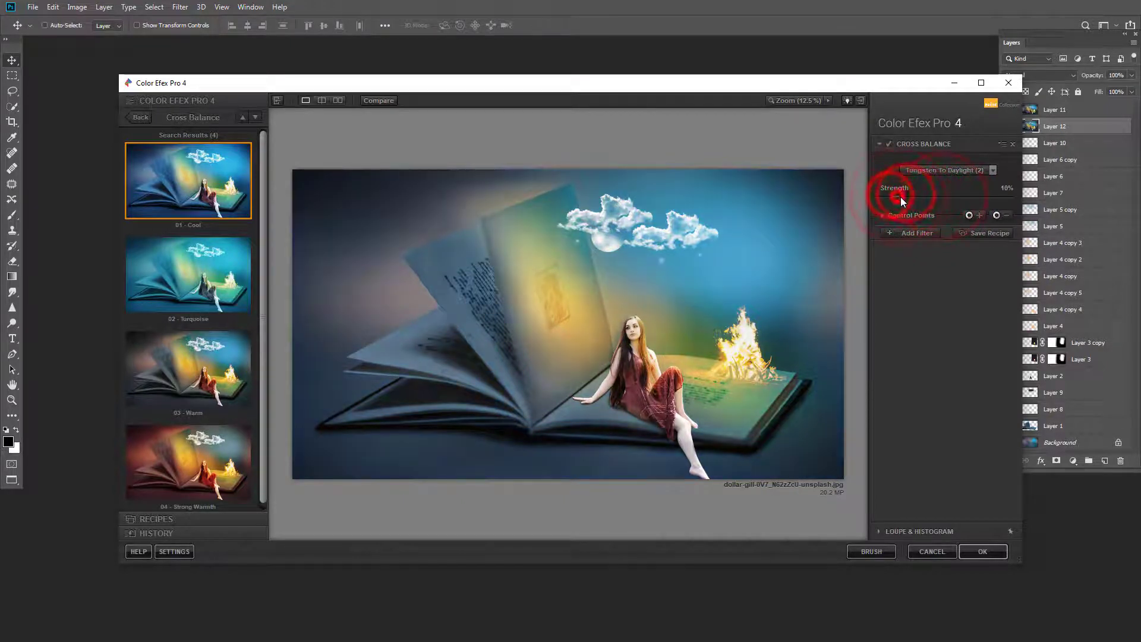
# Add a second filter below Cross Balance, preview Midnight in it, and choose Pro Contrast
pyautogui.click(904, 231)
pyautogui.click(139, 119)
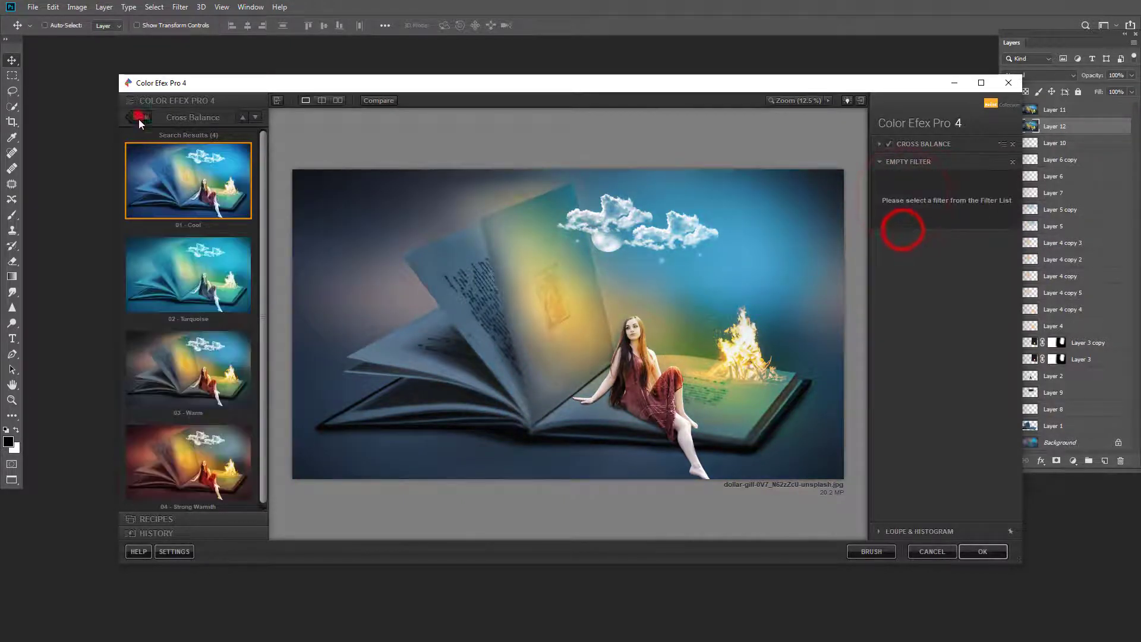
pyautogui.click(262, 364)
pyautogui.click(169, 470)
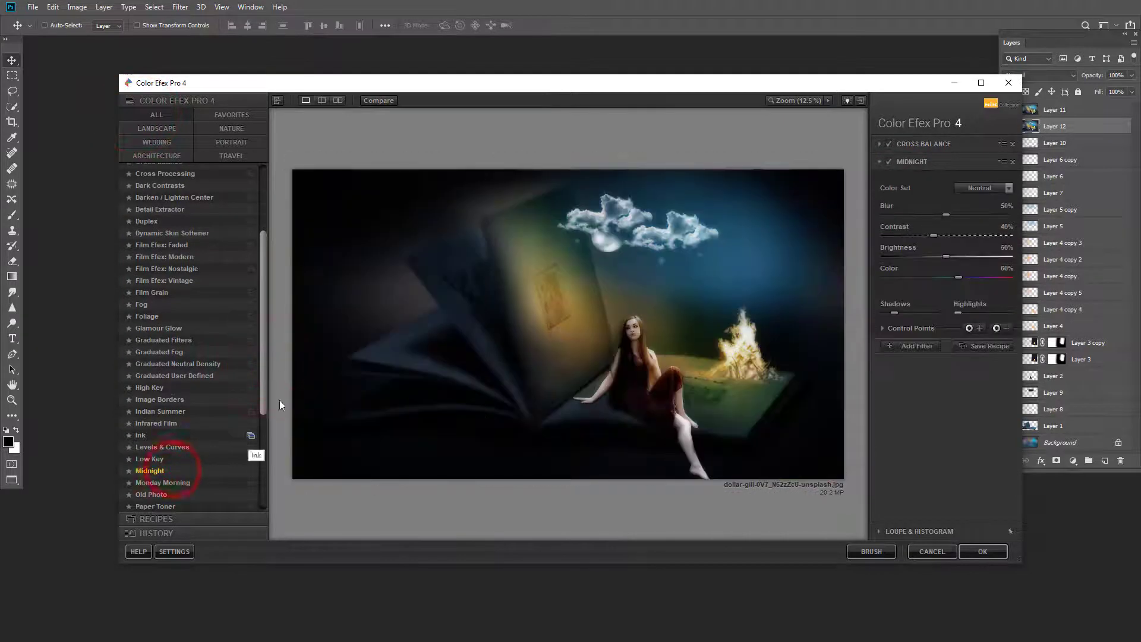
pyautogui.moveTo(263, 326); pyautogui.dragTo(262, 382)
pyautogui.click(177, 432)
pyautogui.click(177, 399)
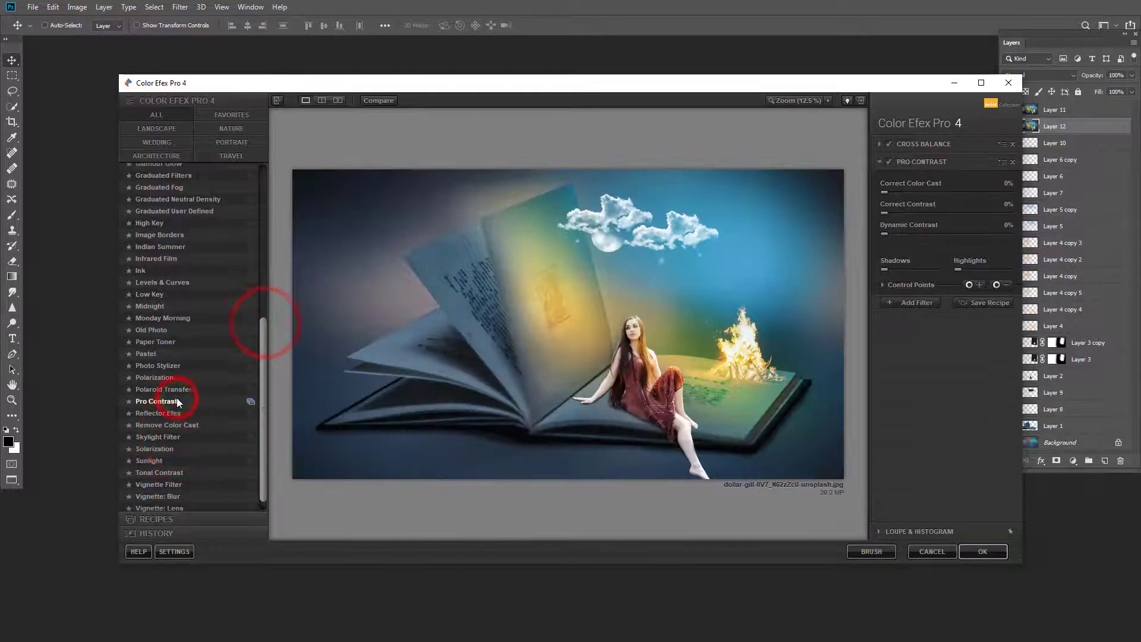
# Open the Pro Contrast presets and compare Auto Enhance, Neutral, Dynamic Contrast and Strong Contrast on the composite
pyautogui.click(250, 401)
pyautogui.click(219, 273)
pyautogui.click(217, 182)
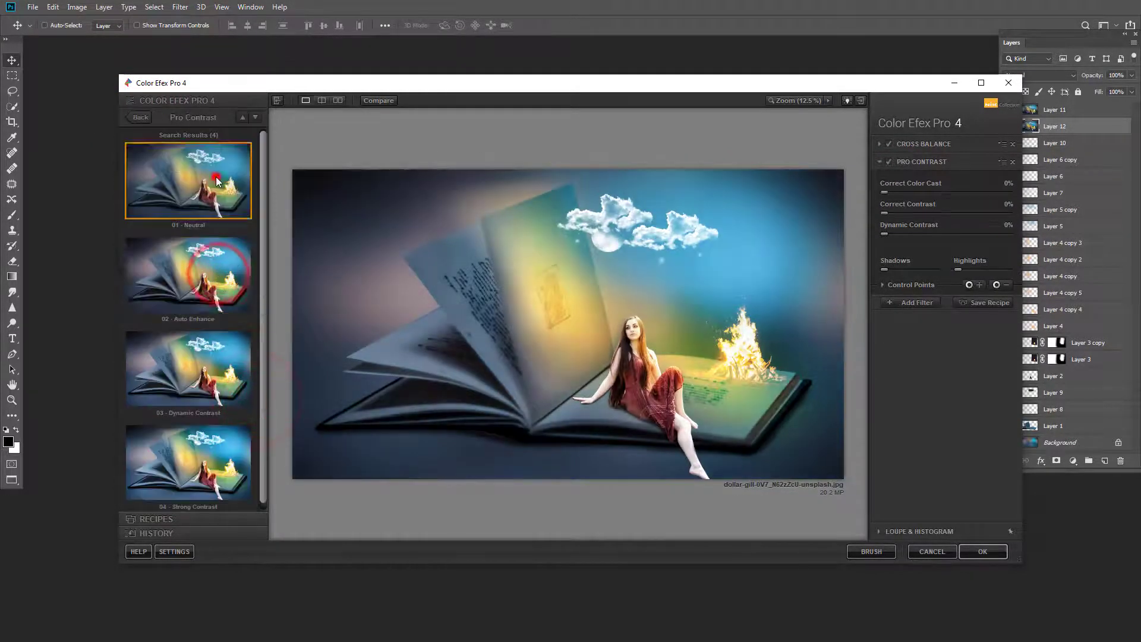
pyautogui.click(187, 368)
pyautogui.click(193, 458)
pyautogui.click(219, 382)
# Turn Cross Balance off, compare all four Pro Contrast presets without it, and turn Cross Balance back on
pyautogui.click(887, 145)
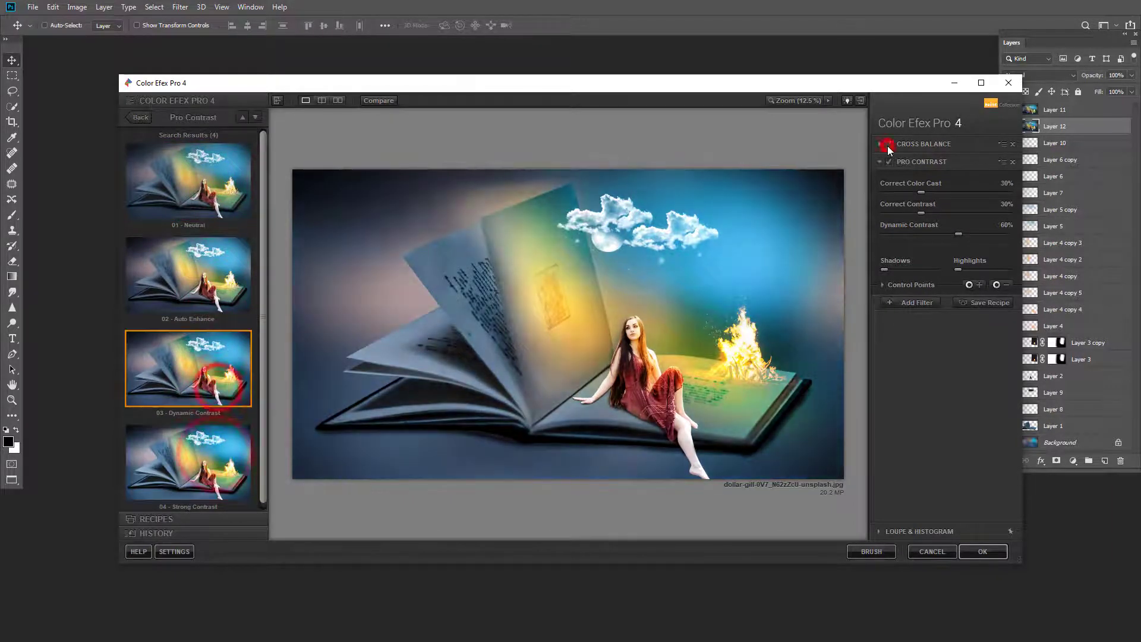
pyautogui.click(188, 252)
pyautogui.click(201, 334)
pyautogui.click(187, 458)
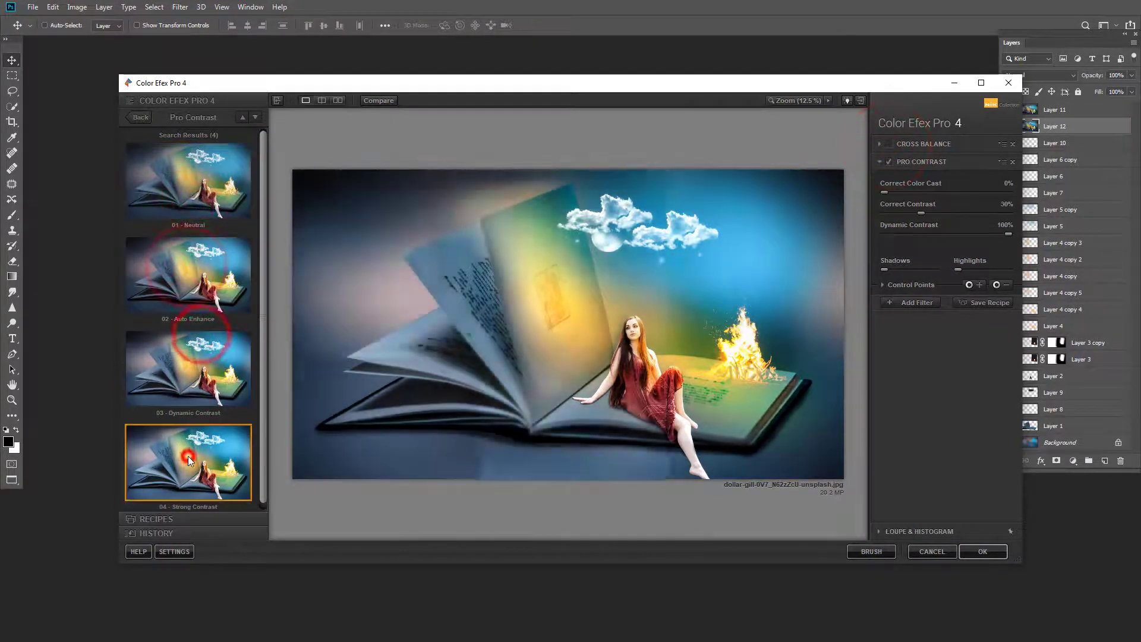
pyautogui.click(185, 385)
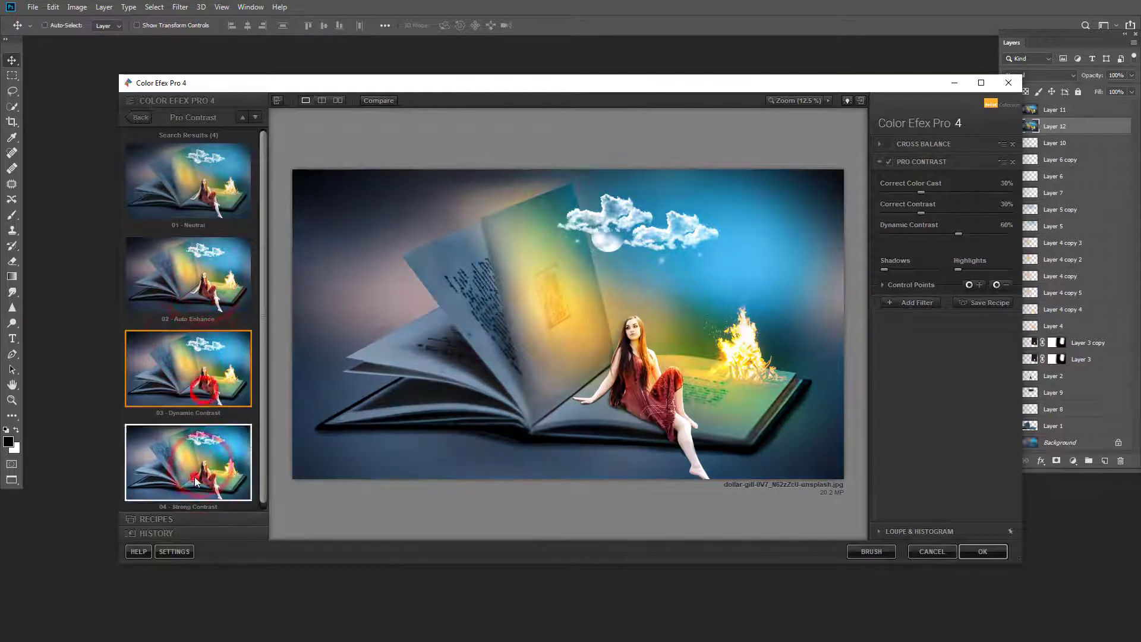
pyautogui.click(196, 478)
pyautogui.click(205, 279)
pyautogui.click(195, 204)
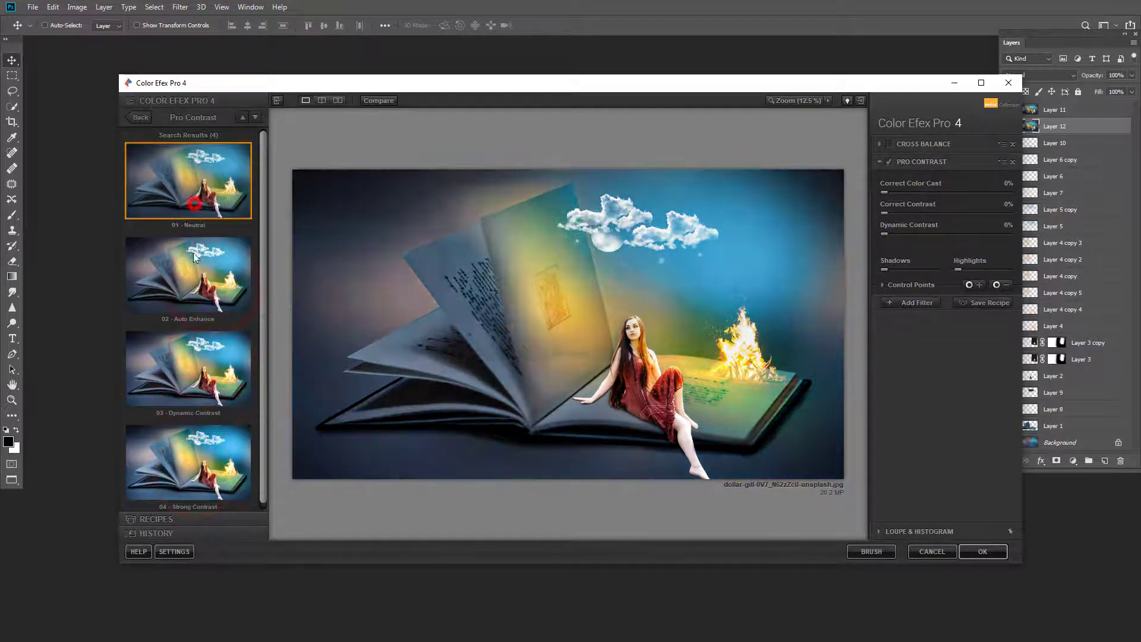
pyautogui.click(194, 257)
pyautogui.click(889, 144)
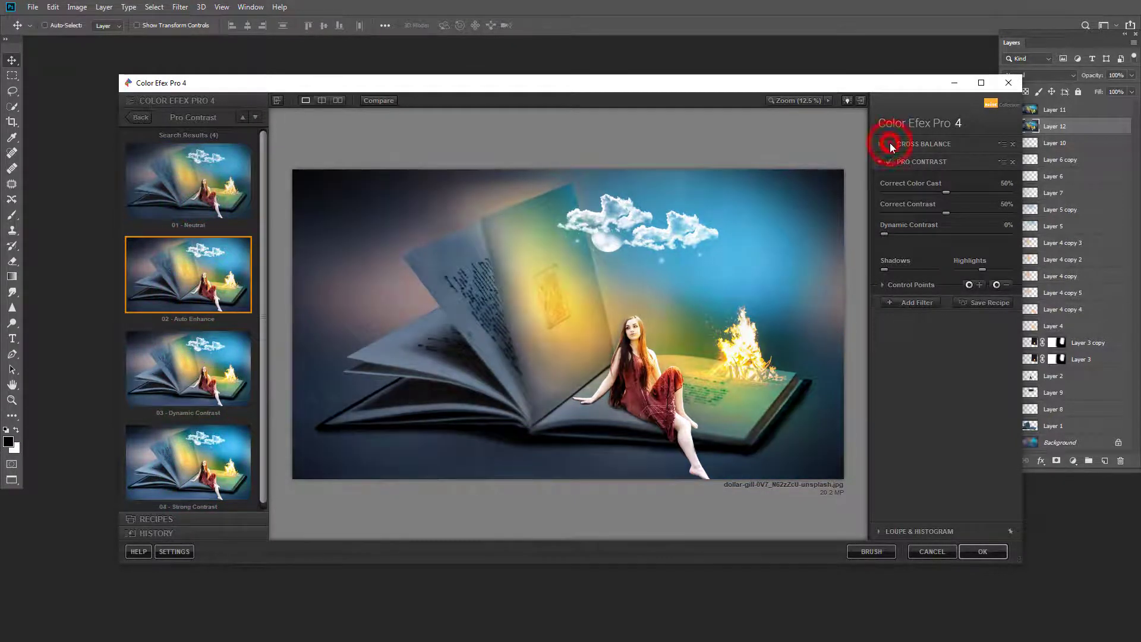
# Recheck the Dynamic Contrast, Strong Contrast and Auto Enhance presets together with Cross Balance, and apply the filter stack to the composite
pyautogui.click(184, 366)
pyautogui.click(185, 458)
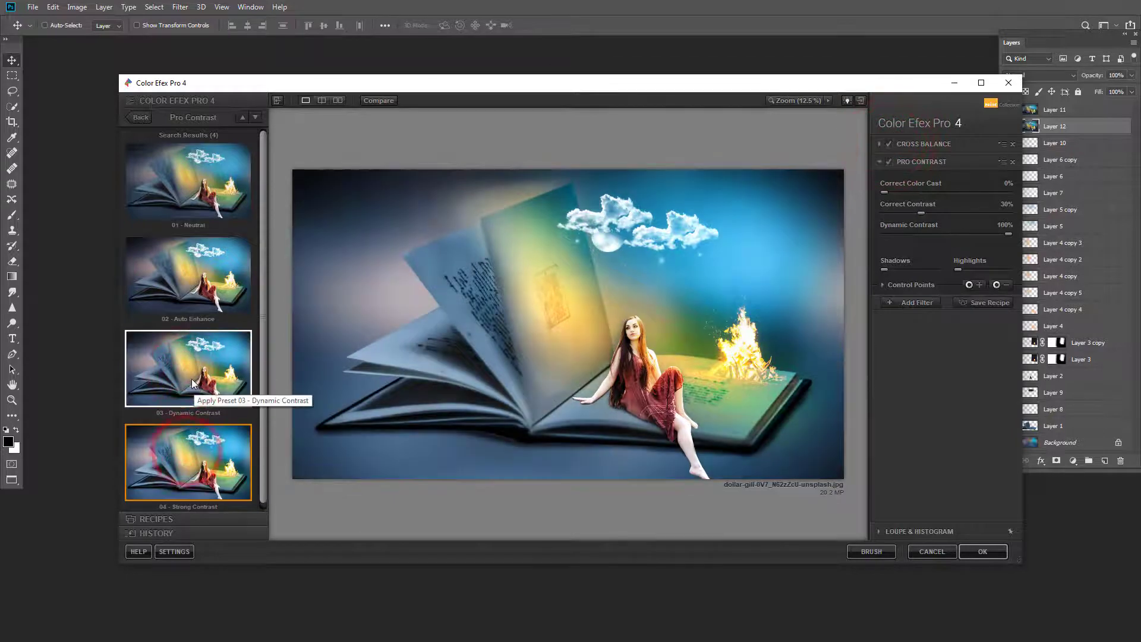
pyautogui.click(191, 379)
pyautogui.click(209, 287)
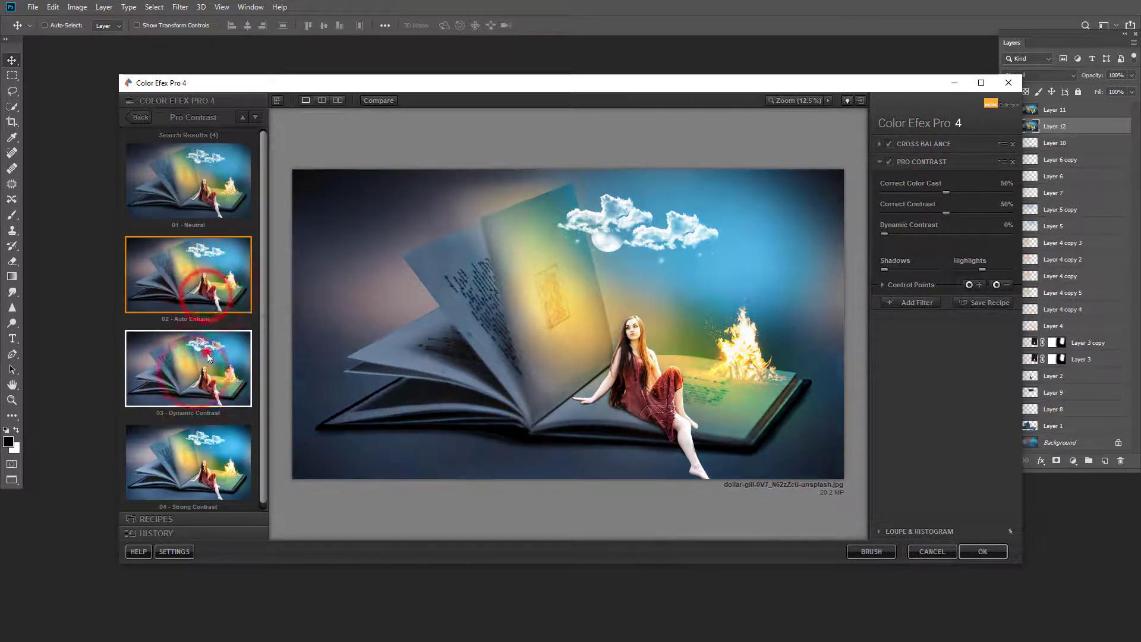
pyautogui.click(981, 552)
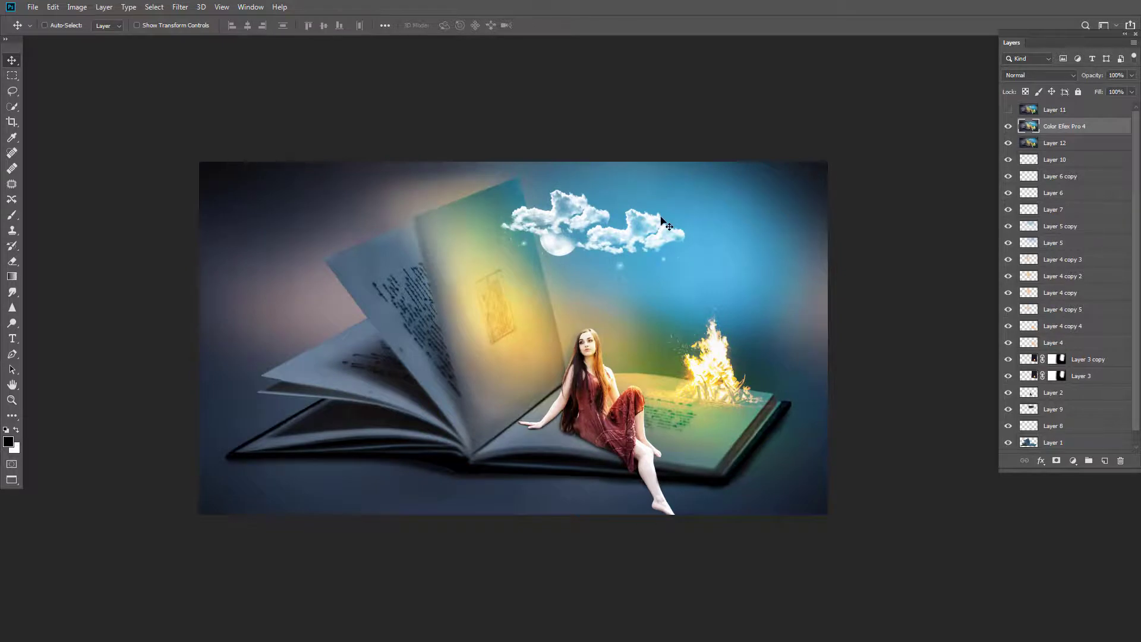
# Inspect the finished composite at a larger zoom in full-screen view
pyautogui.press('f')
pyautogui.press('z')
pyautogui.click(685, 316)
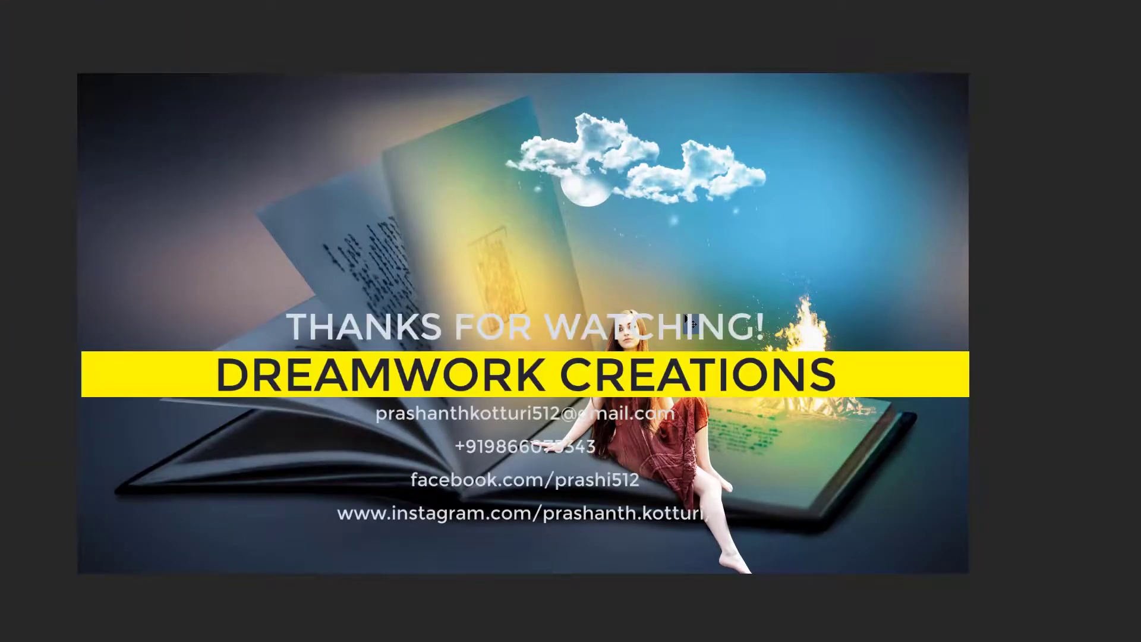